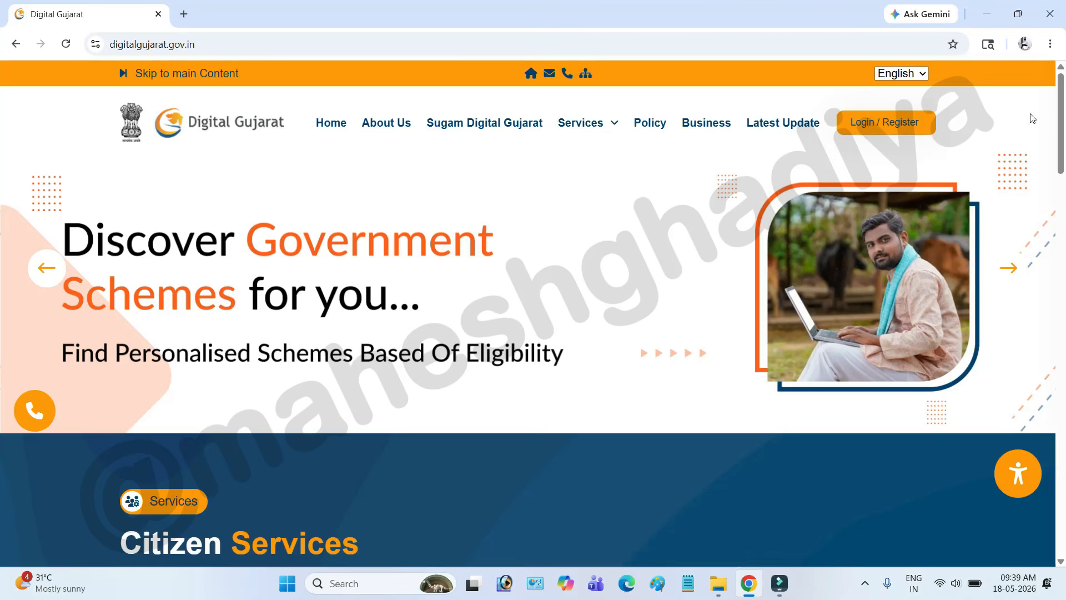
Open the citizen login page and choose Mobile No as the login ID type.
{"action": "mouse_move", "coordinate": [865, 131]}
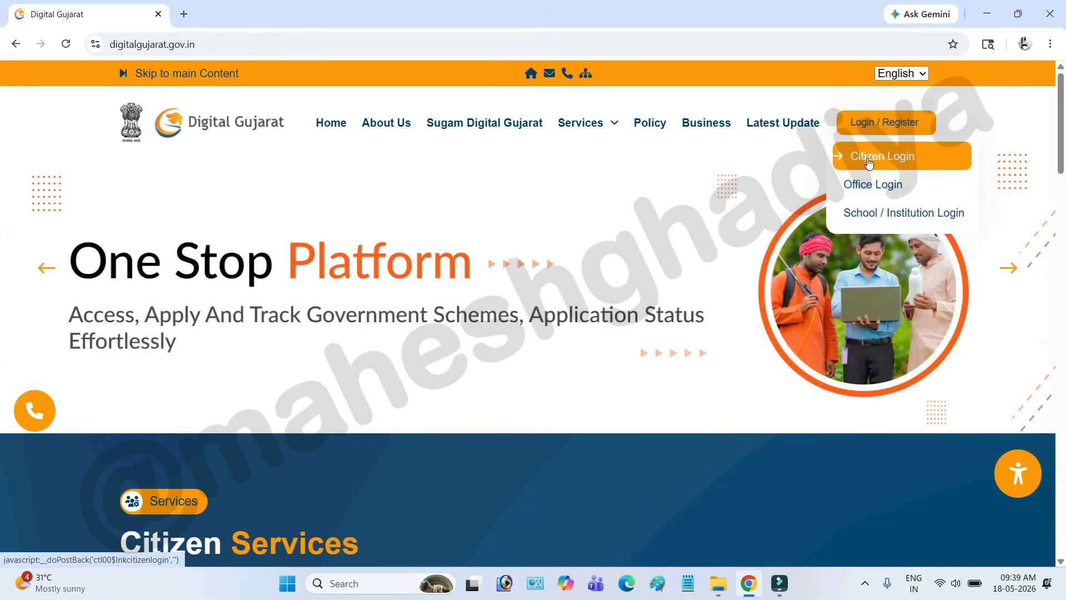
{"action": "left_click", "coordinate": [870, 161]}
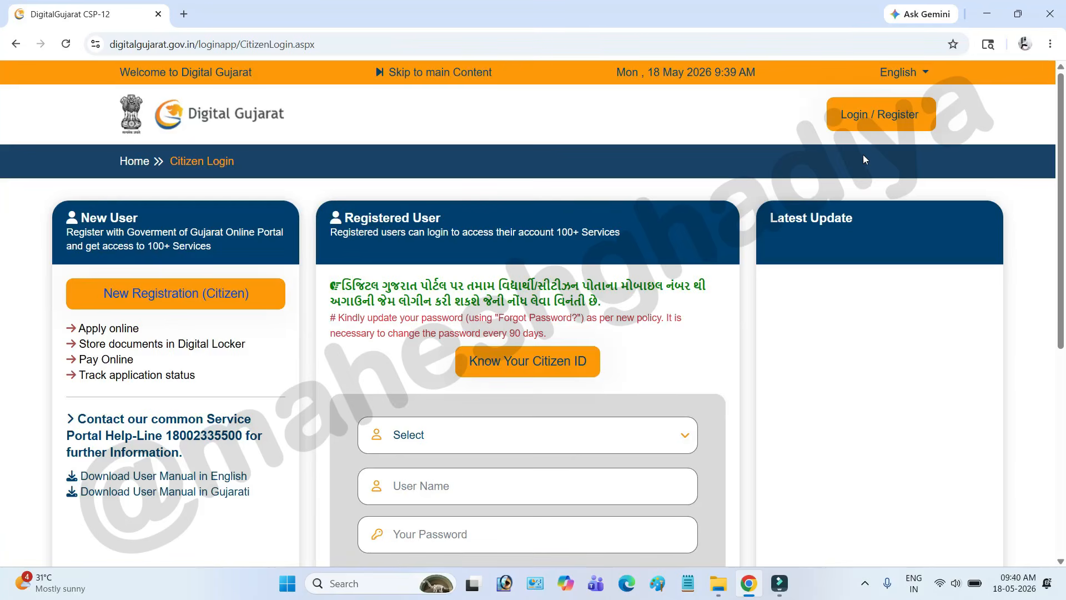
{"action": "scroll", "coordinate": [701, 256], "scroll_direction": "down", "scroll_amount": 3}
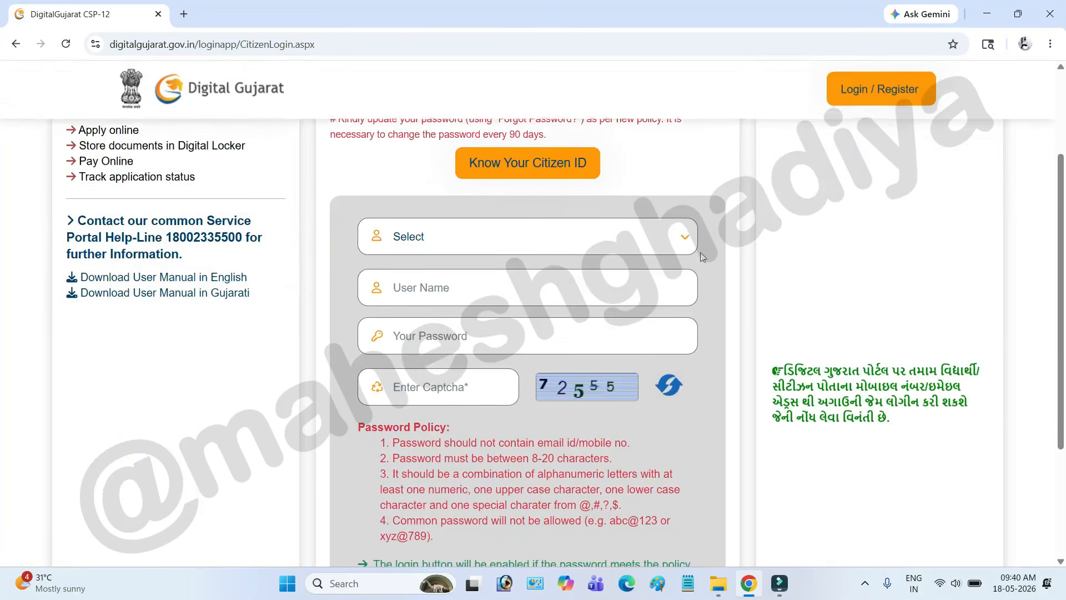
{"action": "left_click", "coordinate": [528, 238]}
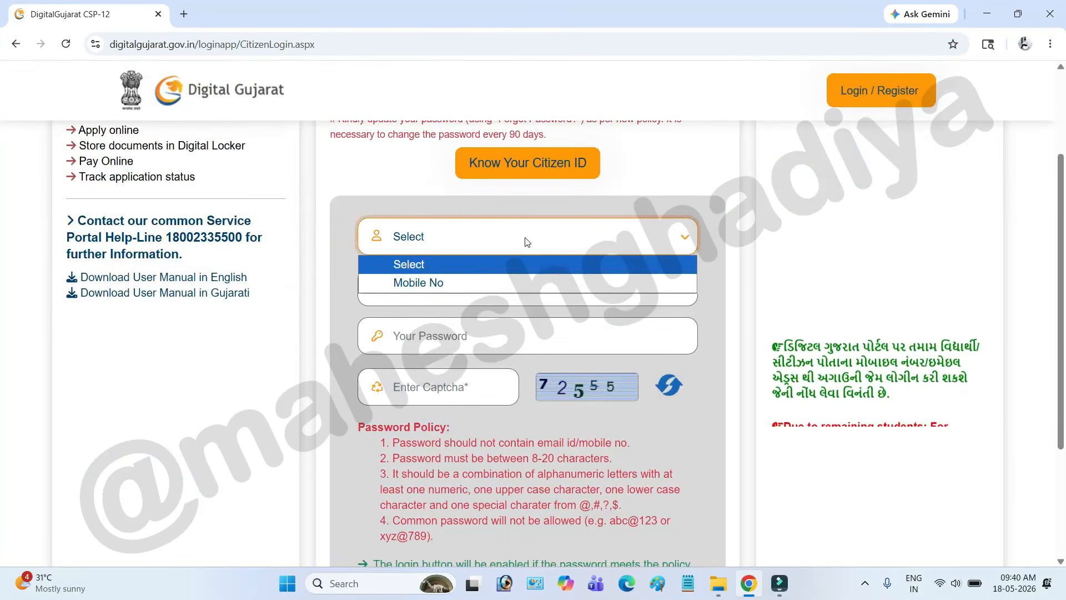
{"action": "left_click", "coordinate": [476, 283]}
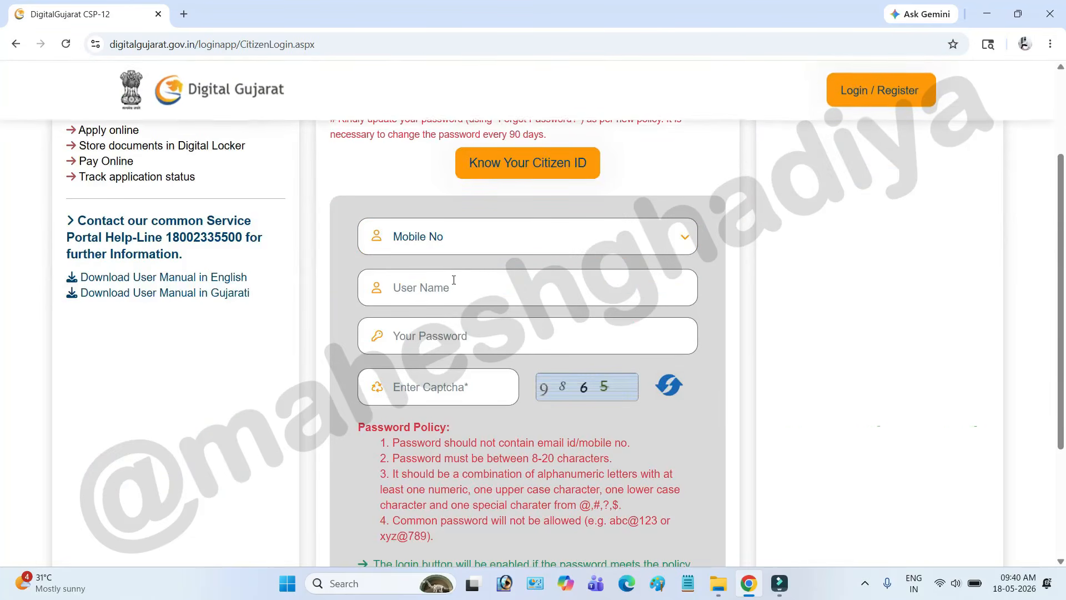
Fill in the registered mobile number as user name, the account password and the captcha, and submit the login.
{"action": "left_click", "coordinate": [393, 293]}
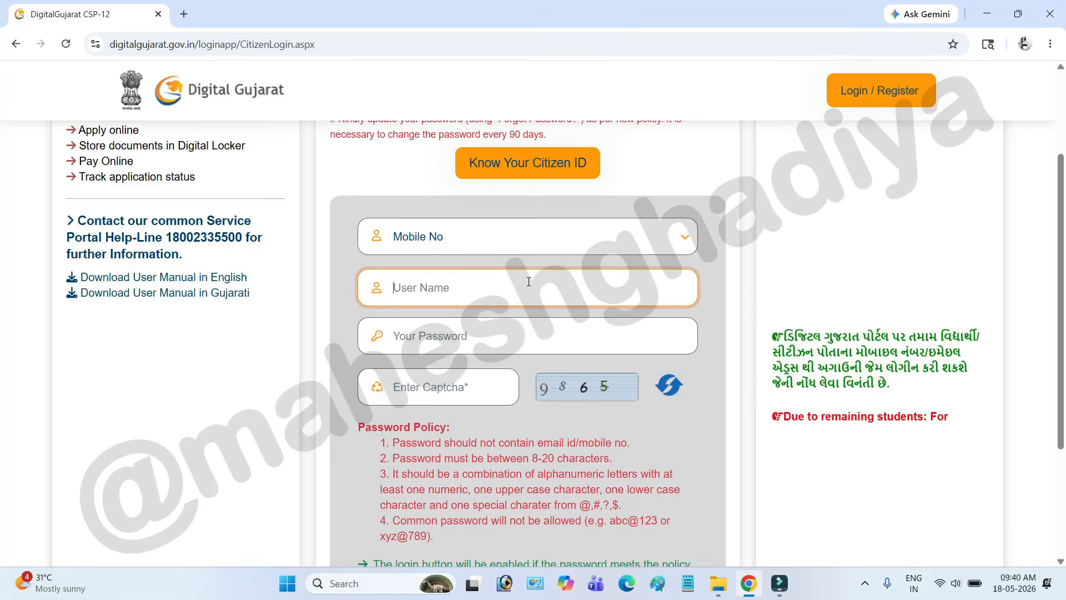
{"action": "scroll", "coordinate": [529, 281], "scroll_direction": "down", "scroll_amount": 1}
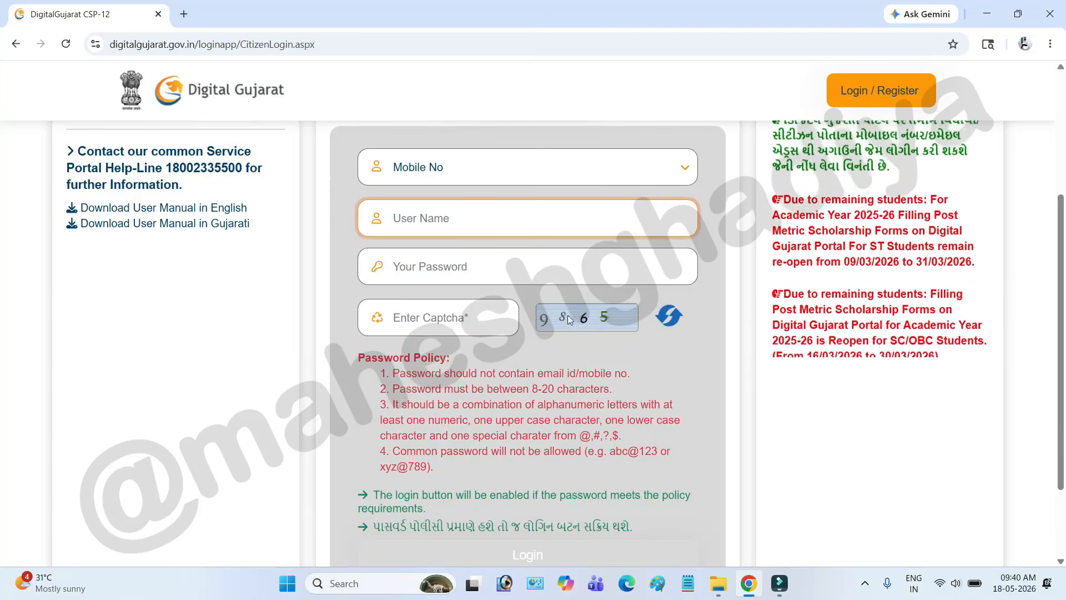
{"action": "left_click", "coordinate": [427, 315]}
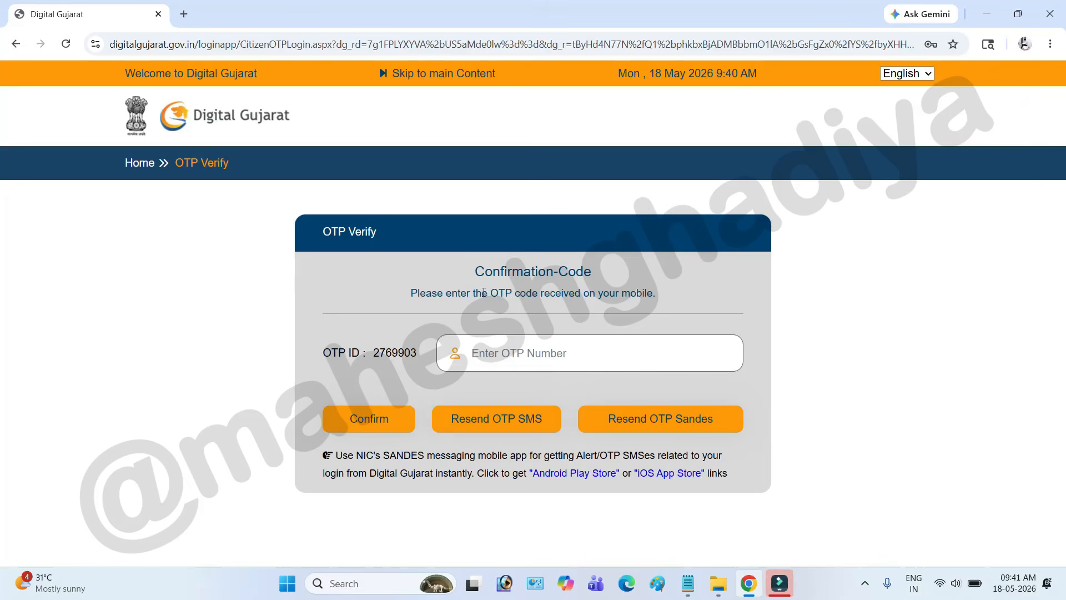
Confirm the login with the OTP received on the mobile and open the Sugam Digital Gujarat services.
{"action": "left_click_drag", "start_coordinate": [495, 293], "coordinate": [626, 290]}
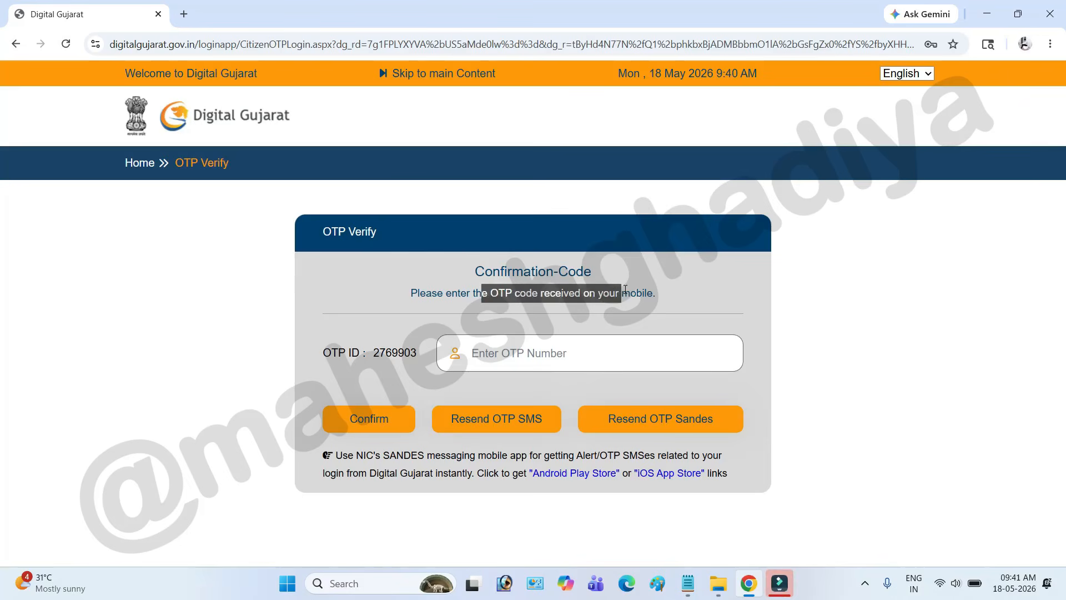
{"action": "left_click", "coordinate": [473, 356]}
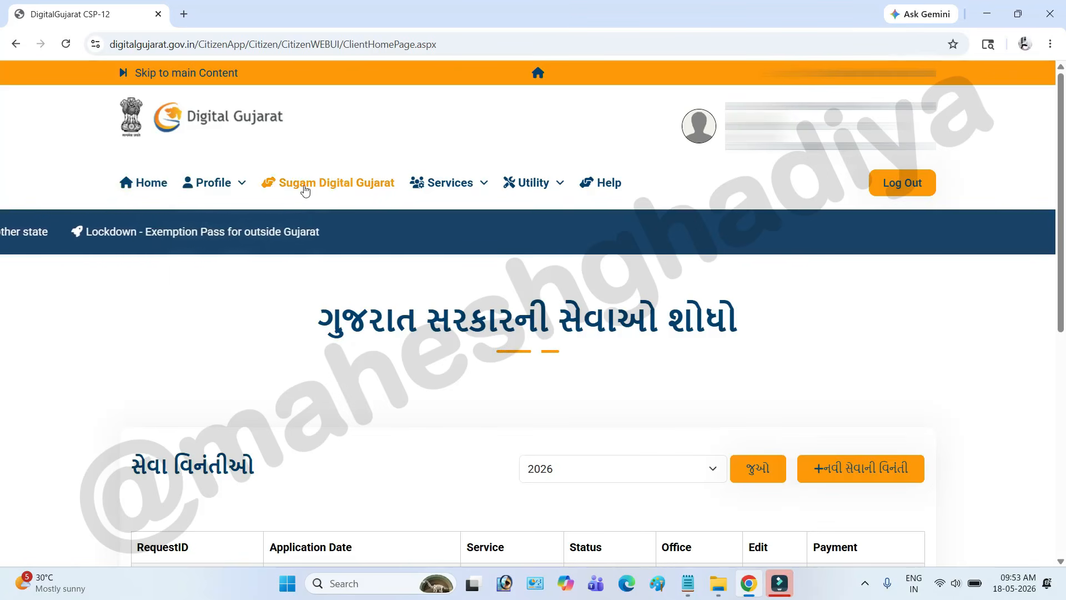
{"action": "left_click", "coordinate": [370, 188]}
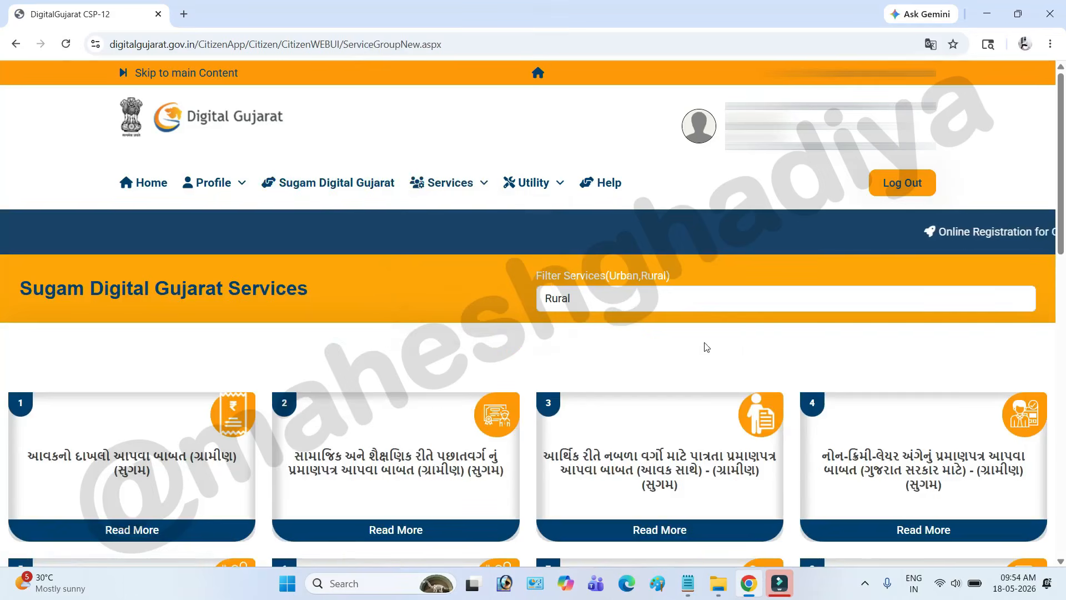
Filter the Sugam services by Urban and look through the listed services.
{"action": "left_click", "coordinate": [614, 299]}
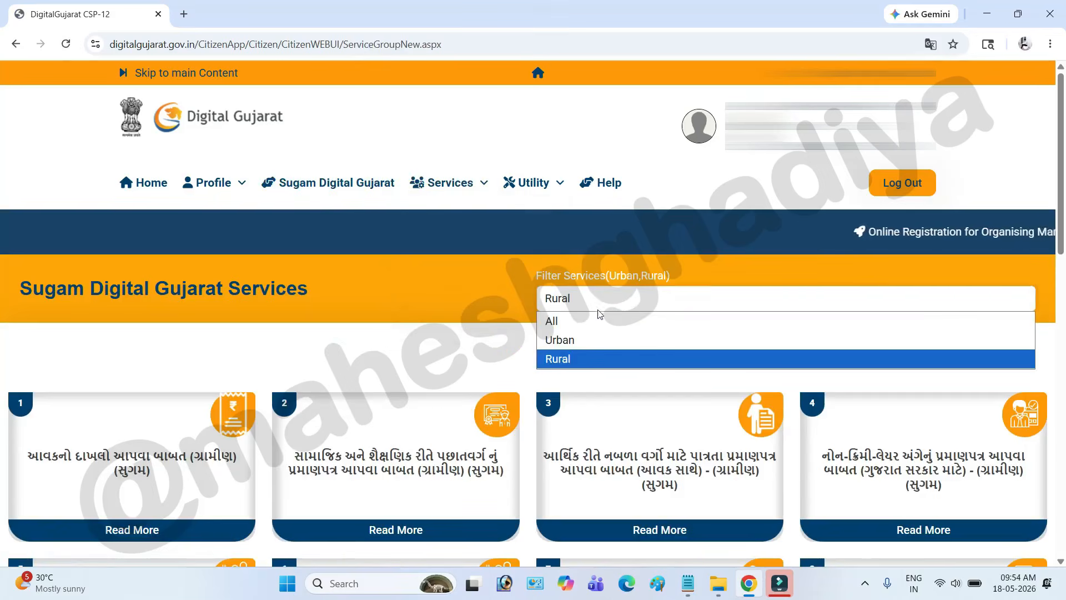
{"action": "left_click", "coordinate": [559, 345]}
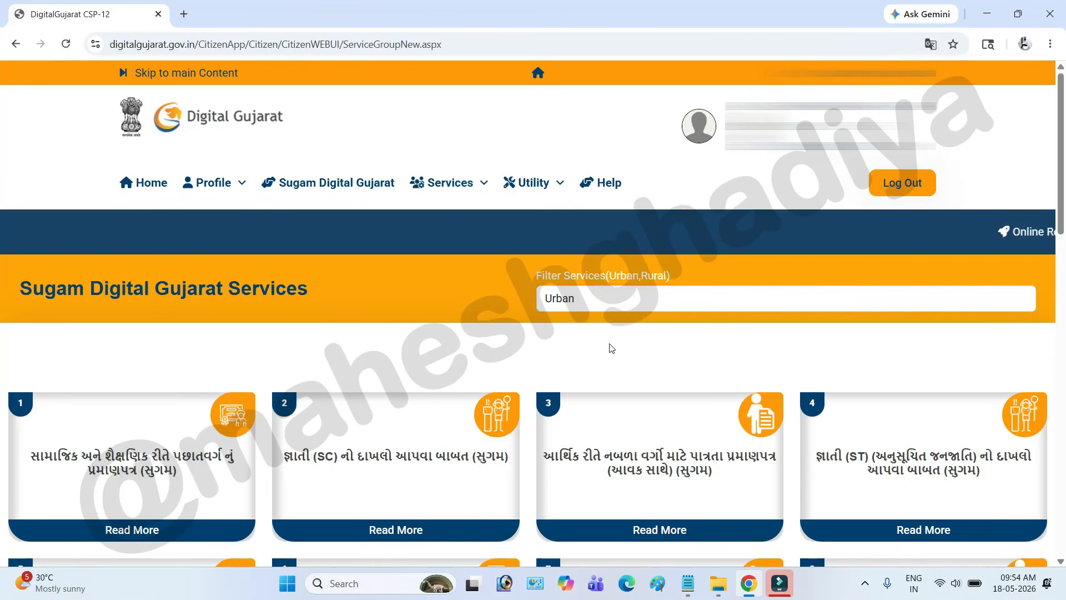
{"action": "scroll", "coordinate": [626, 358], "scroll_direction": "down", "scroll_amount": 3}
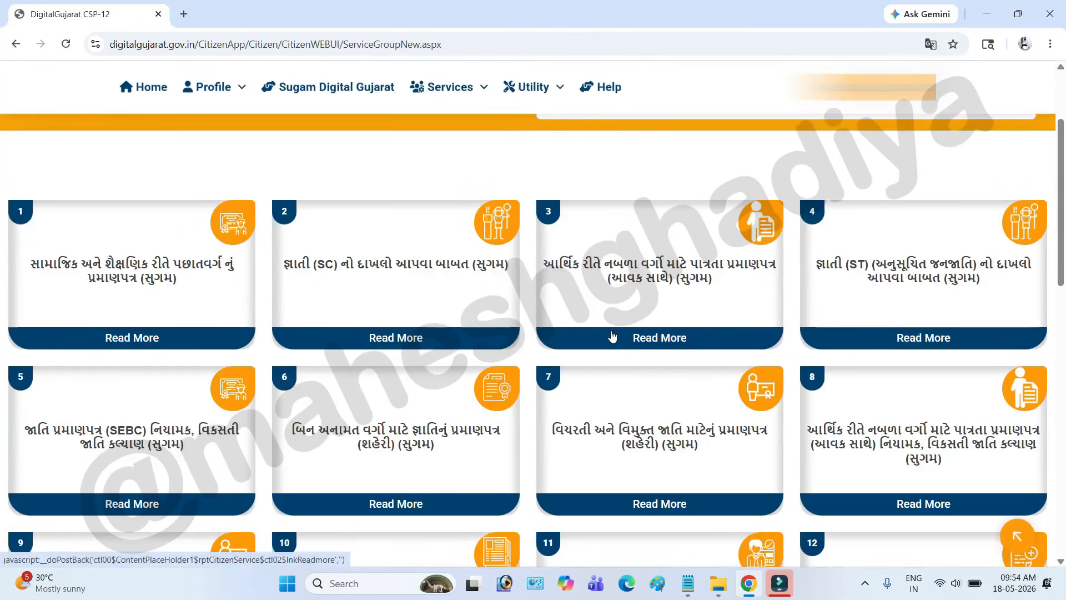
{"action": "scroll", "coordinate": [609, 336], "scroll_direction": "down", "scroll_amount": 7}
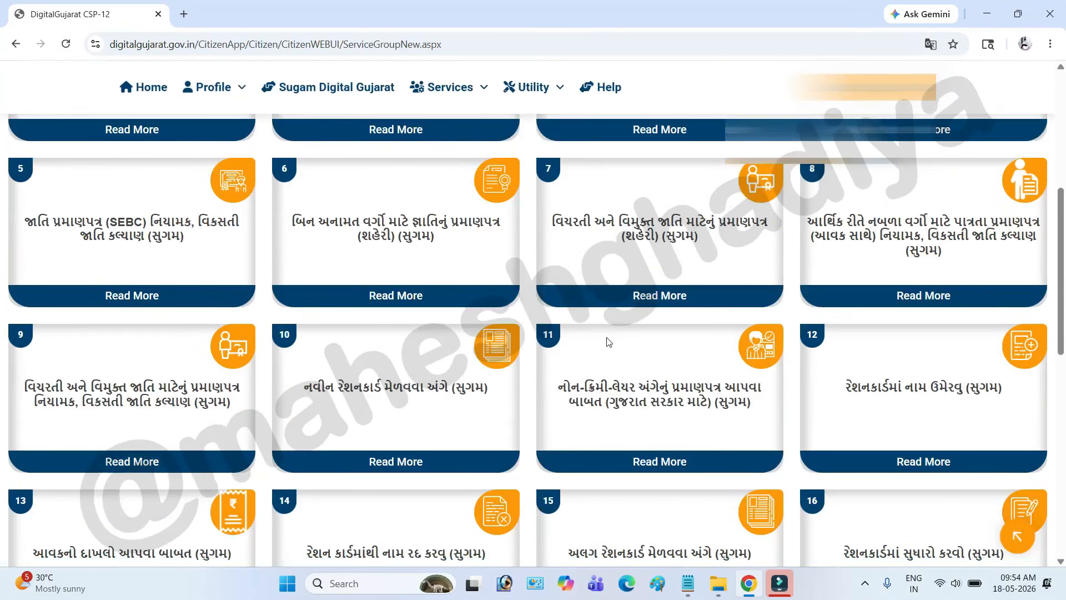
{"action": "scroll", "coordinate": [609, 350], "scroll_direction": "up", "scroll_amount": 12}
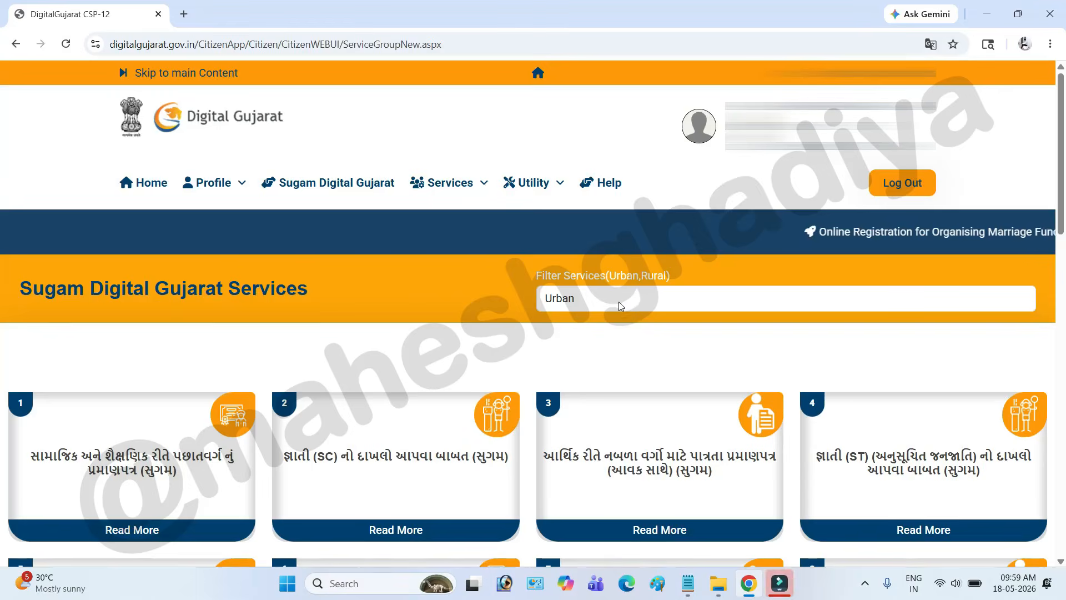
Filter the services by Rural and open the rural income certificate service, આવકનો દાખલો આપવા બાબત (ગ્રામીણ) (સુગમ).
{"action": "left_click", "coordinate": [619, 301]}
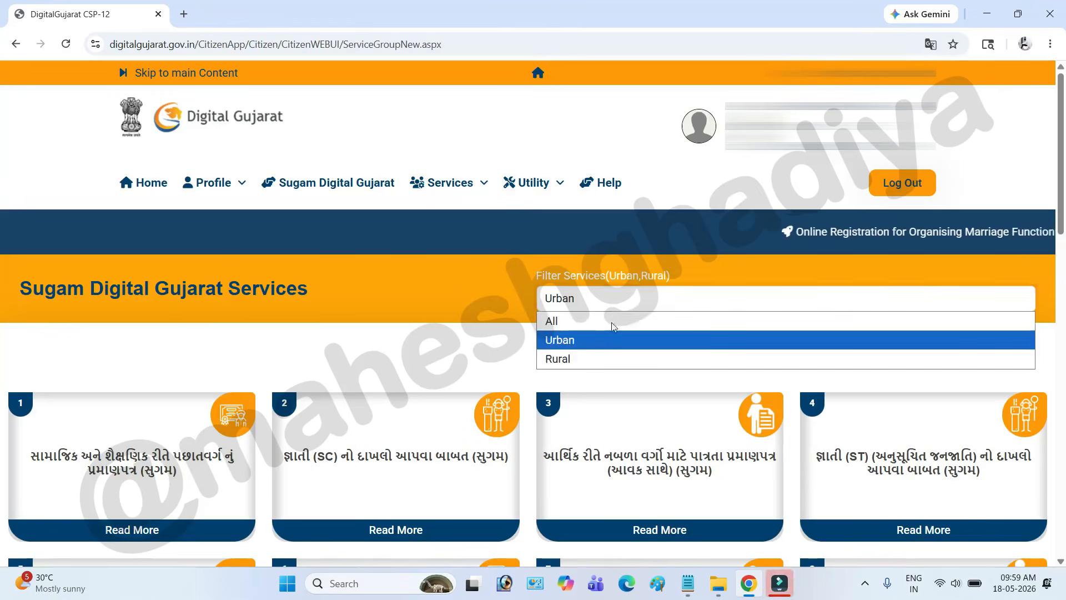
{"action": "left_click", "coordinate": [561, 360]}
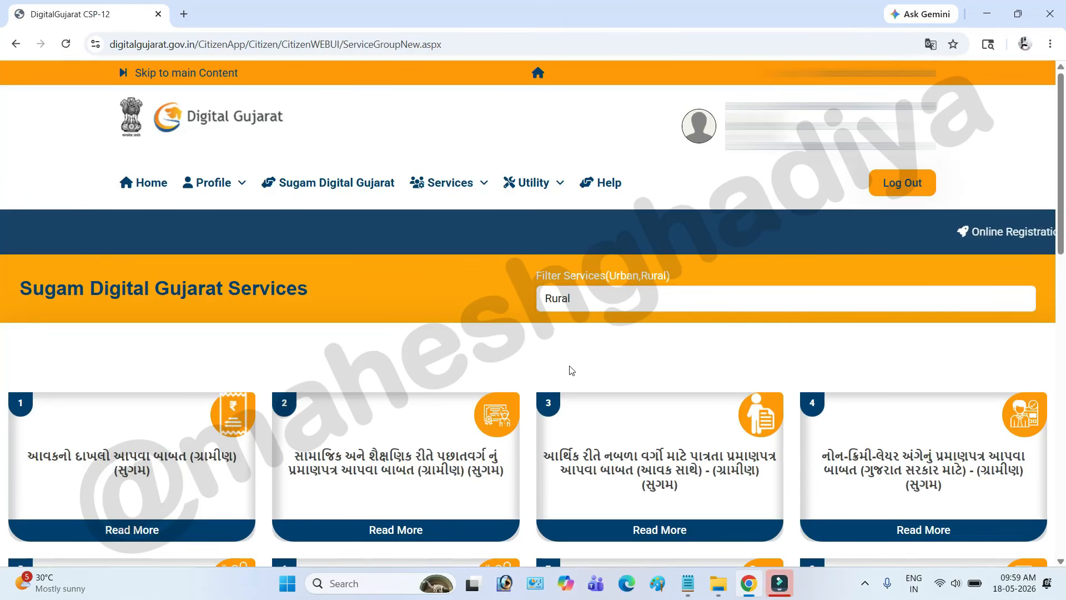
{"action": "scroll", "coordinate": [572, 376], "scroll_direction": "down", "scroll_amount": 2}
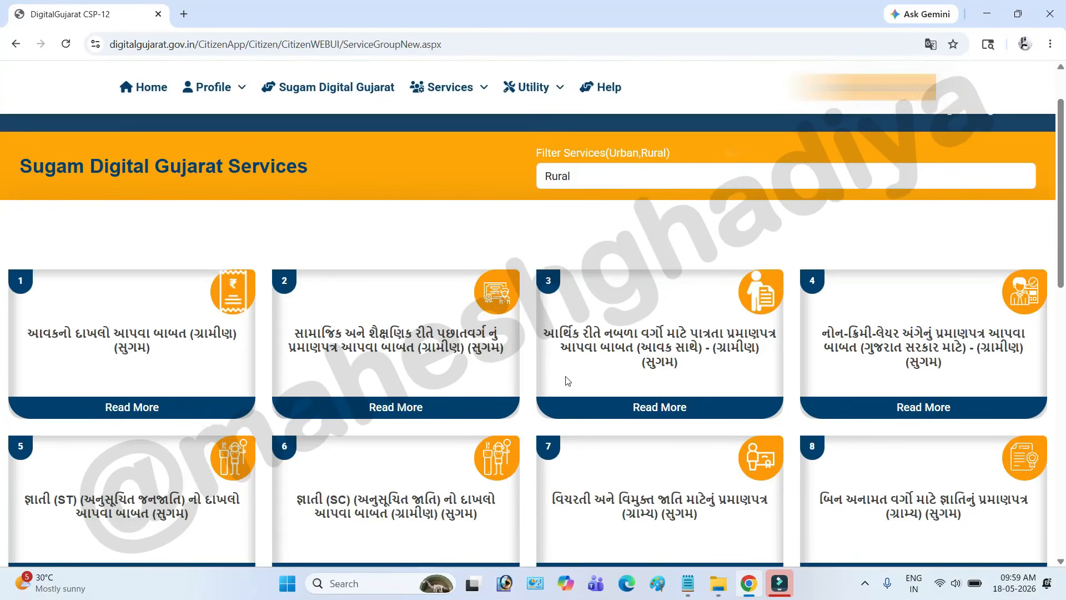
{"action": "scroll", "coordinate": [567, 381], "scroll_direction": "down", "scroll_amount": 7}
{"action": "scroll", "coordinate": [529, 393], "scroll_direction": "up", "scroll_amount": 5}
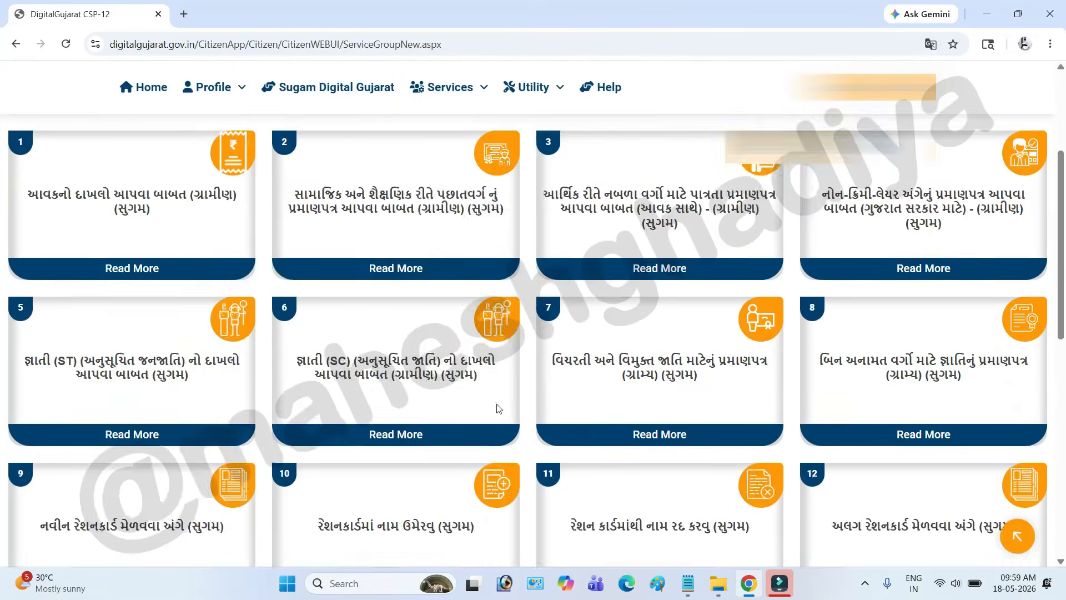
{"action": "scroll", "coordinate": [498, 409], "scroll_direction": "up", "scroll_amount": 2}
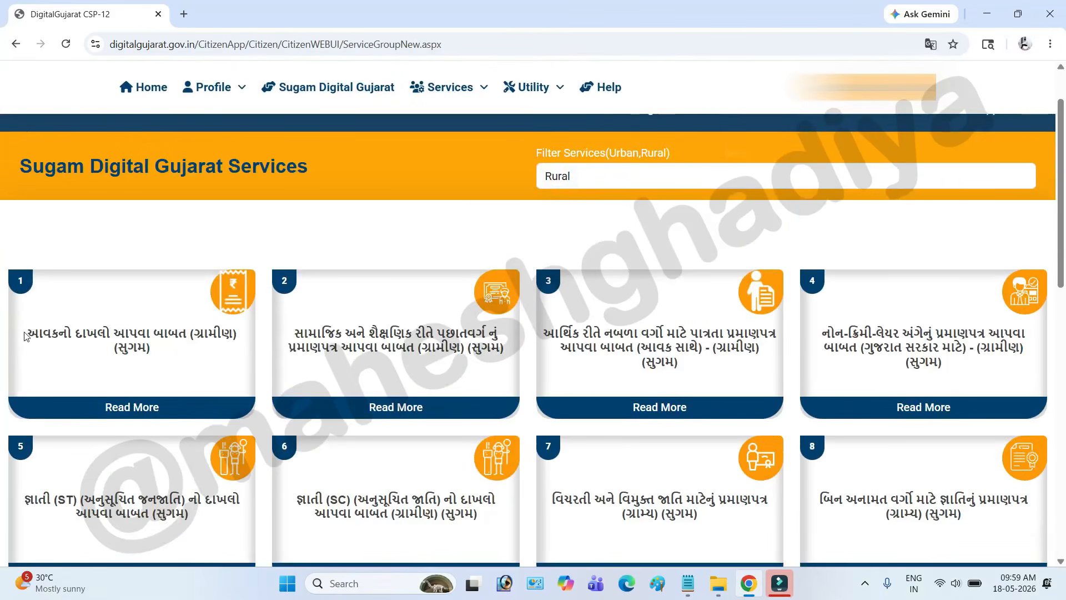
{"action": "left_click_drag", "start_coordinate": [25, 334], "coordinate": [129, 333]}
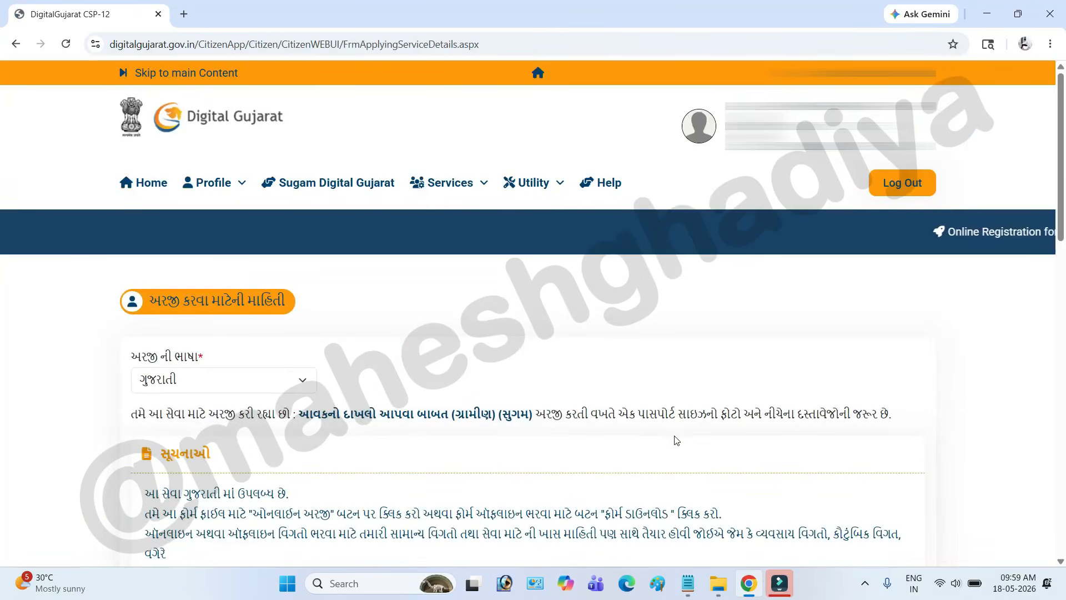
Read the income certificate service's instructions, disclaimer and application fee.
{"action": "scroll", "coordinate": [671, 430], "scroll_direction": "down", "scroll_amount": 2}
{"action": "scroll", "coordinate": [670, 426], "scroll_direction": "down", "scroll_amount": 3}
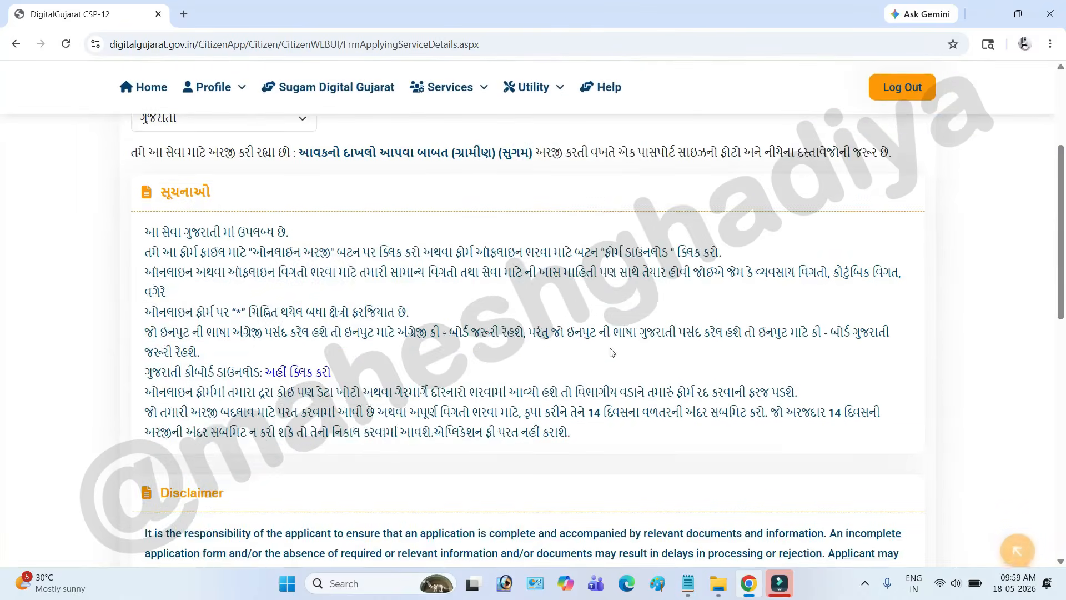
{"action": "left_click_drag", "start_coordinate": [149, 162], "coordinate": [554, 361]}
{"action": "scroll", "coordinate": [712, 436], "scroll_direction": "down", "scroll_amount": 6}
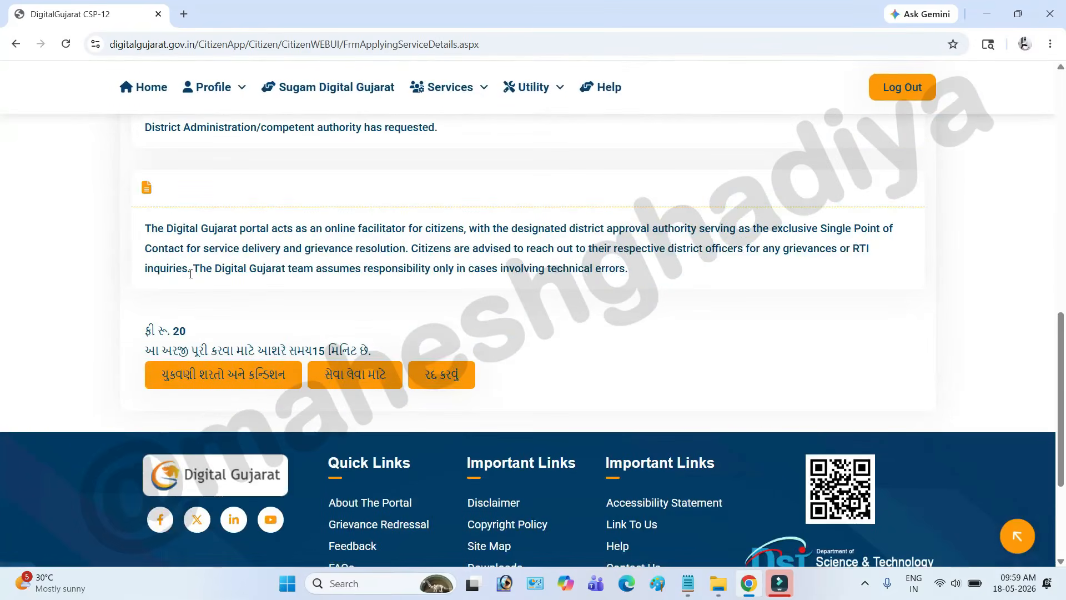
{"action": "left_click_drag", "start_coordinate": [142, 332], "coordinate": [209, 332]}
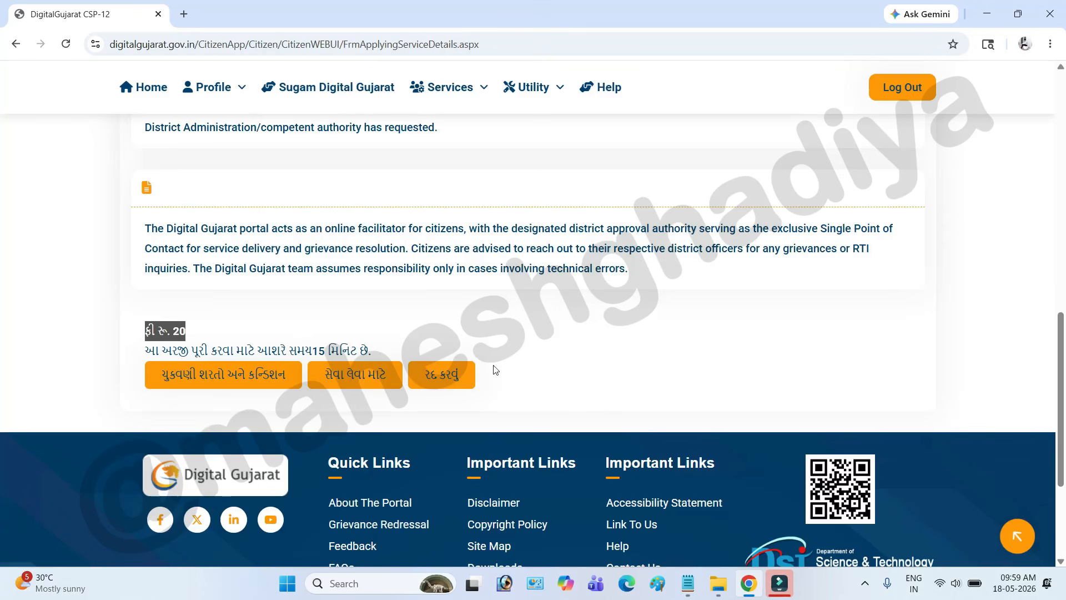
Request the income certificate service, check the request ID in the notice and continue to the application form.
{"action": "left_click", "coordinate": [364, 382]}
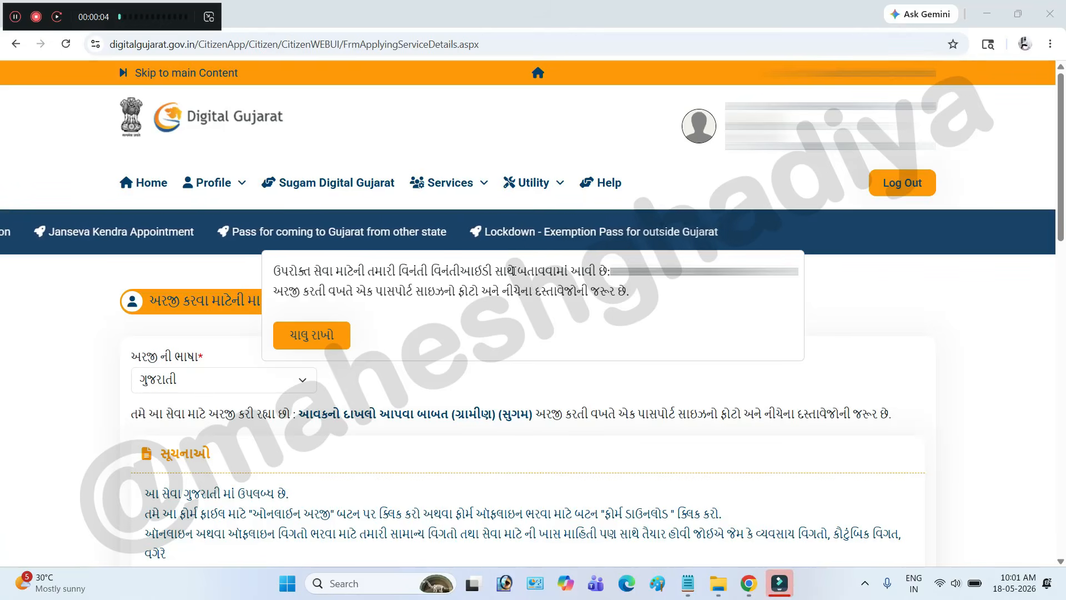
{"action": "left_click_drag", "start_coordinate": [510, 271], "coordinate": [792, 281]}
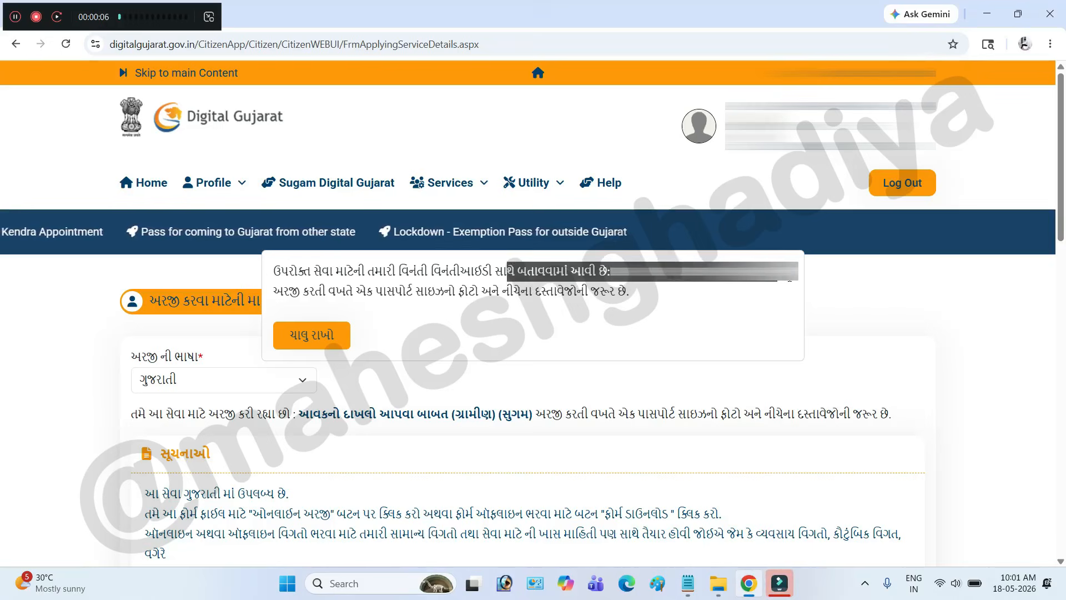
{"action": "left_click", "coordinate": [641, 289]}
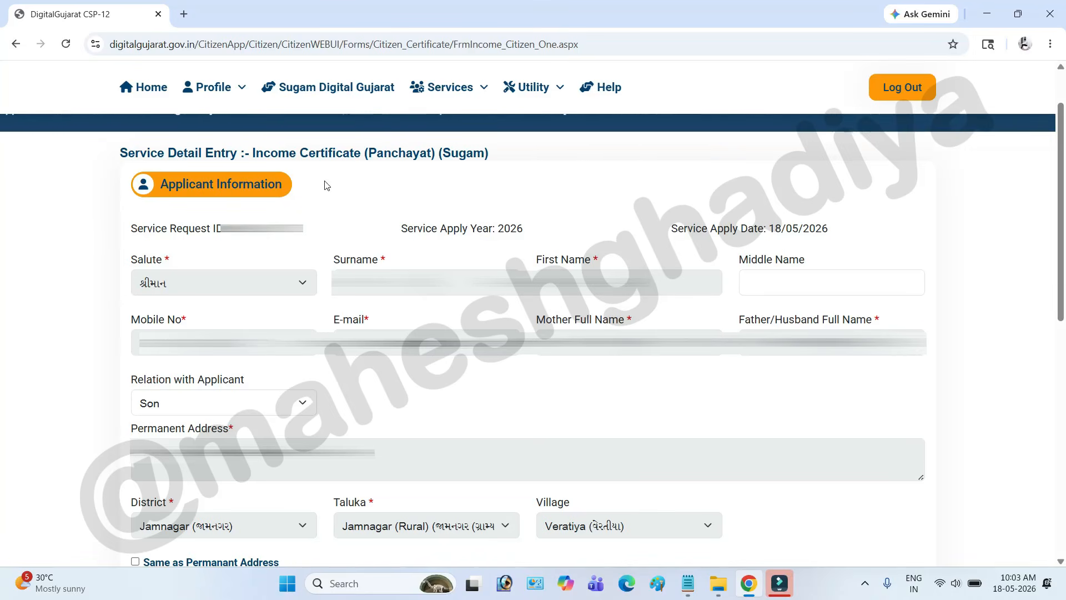
Review the service request details and the applicant's name, contact and parent name fields in the Applicant Information section.
{"action": "left_click_drag", "start_coordinate": [124, 231], "coordinate": [310, 238]}
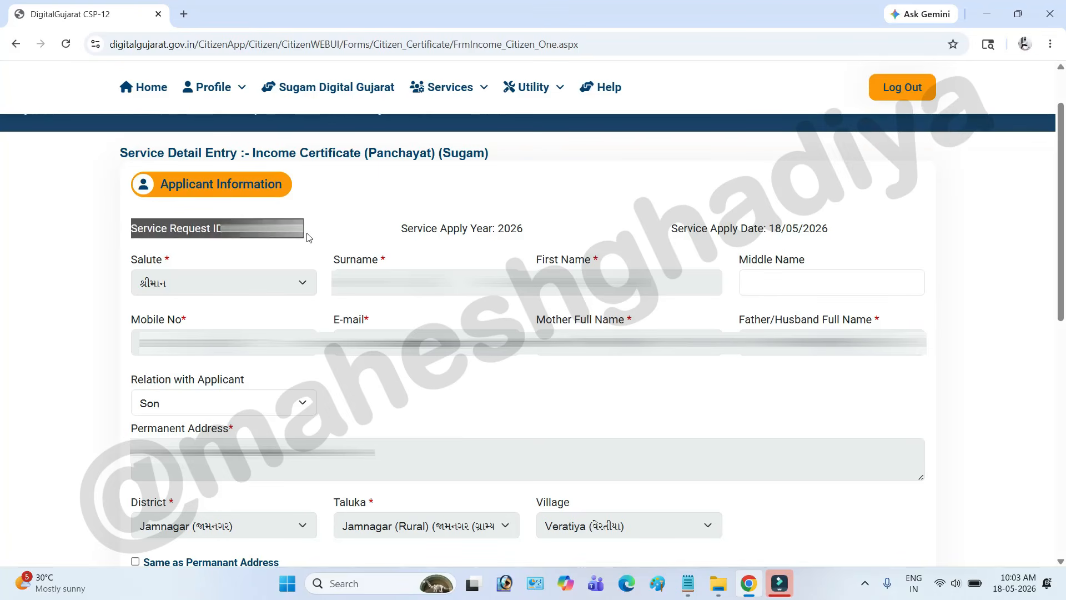
{"action": "left_click_drag", "start_coordinate": [408, 232], "coordinate": [537, 238]}
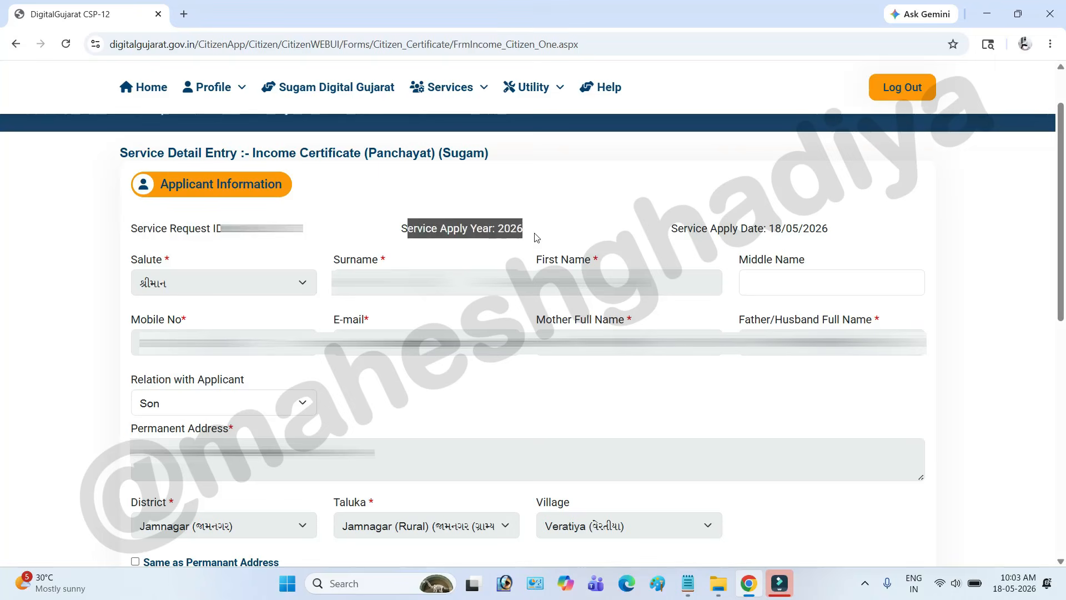
{"action": "left_click_drag", "start_coordinate": [673, 232], "coordinate": [837, 227]}
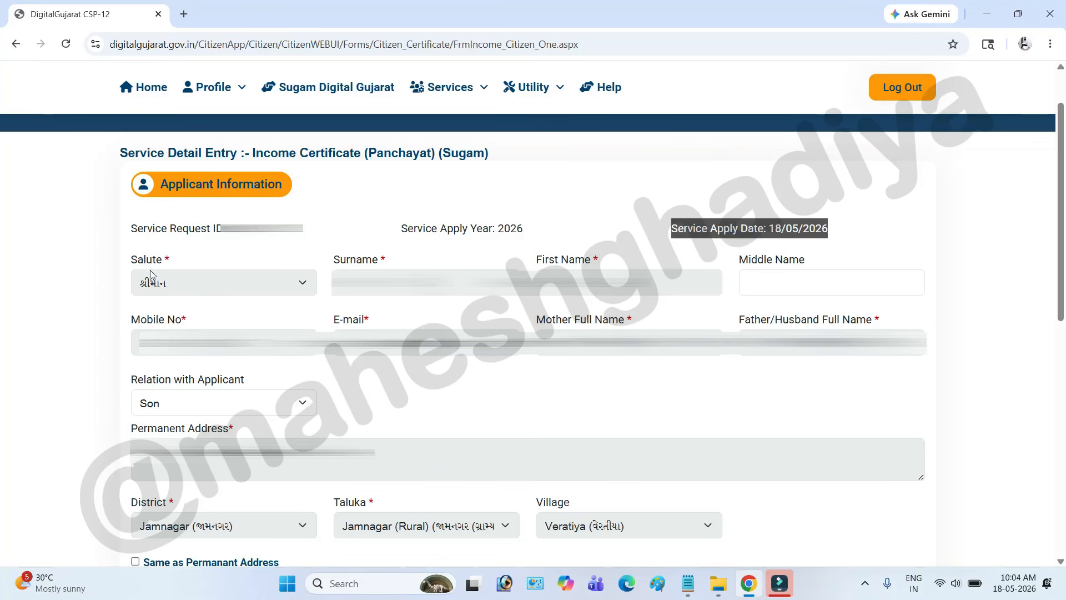
{"action": "left_click_drag", "start_coordinate": [135, 264], "coordinate": [168, 265]}
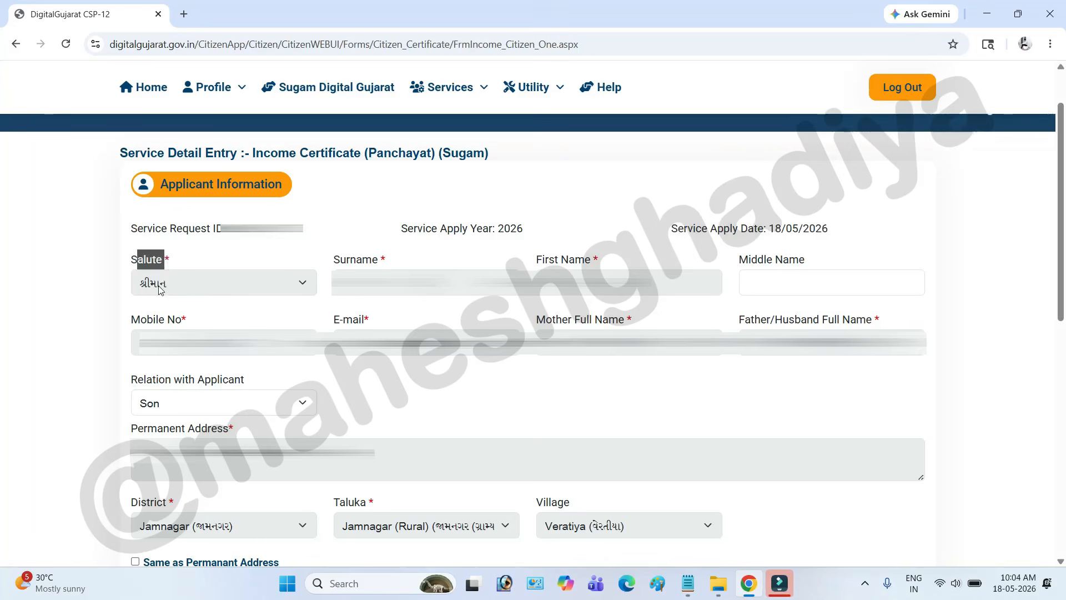
{"action": "left_click_drag", "start_coordinate": [343, 283], "coordinate": [425, 284]}
{"action": "left_click_drag", "start_coordinate": [545, 283], "coordinate": [611, 283]}
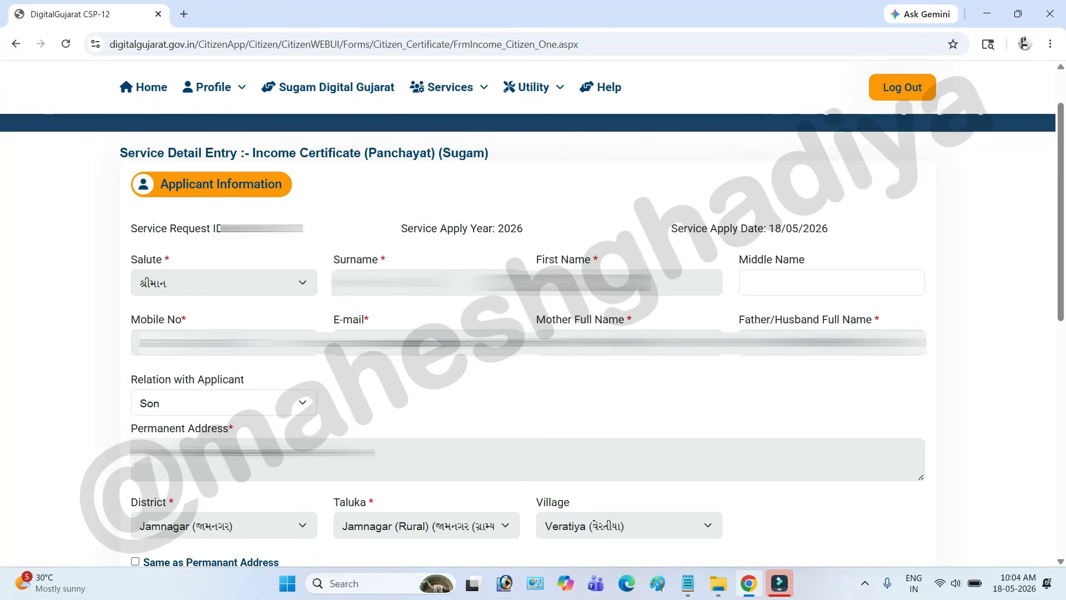
{"action": "left_click", "coordinate": [767, 274]}
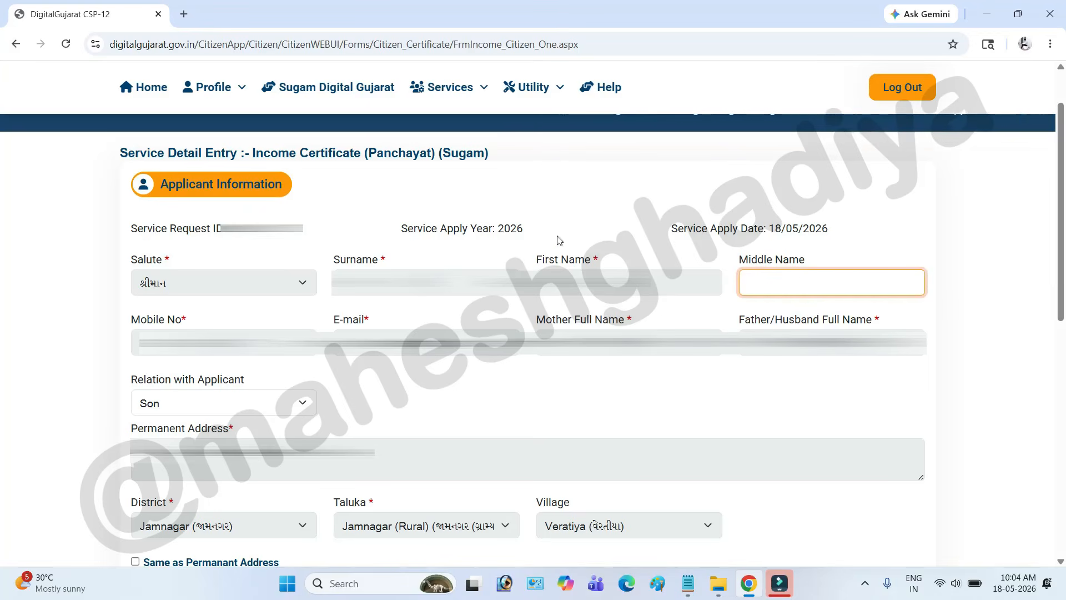
{"action": "left_click_drag", "start_coordinate": [141, 344], "coordinate": [208, 350]}
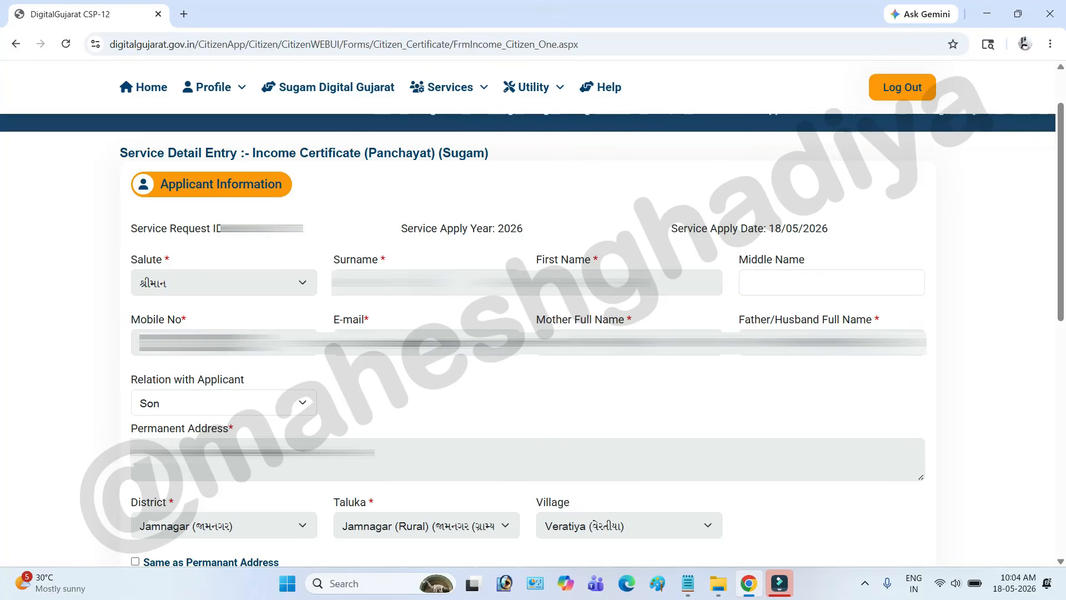
{"action": "left_click_drag", "start_coordinate": [273, 349], "coordinate": [503, 353]}
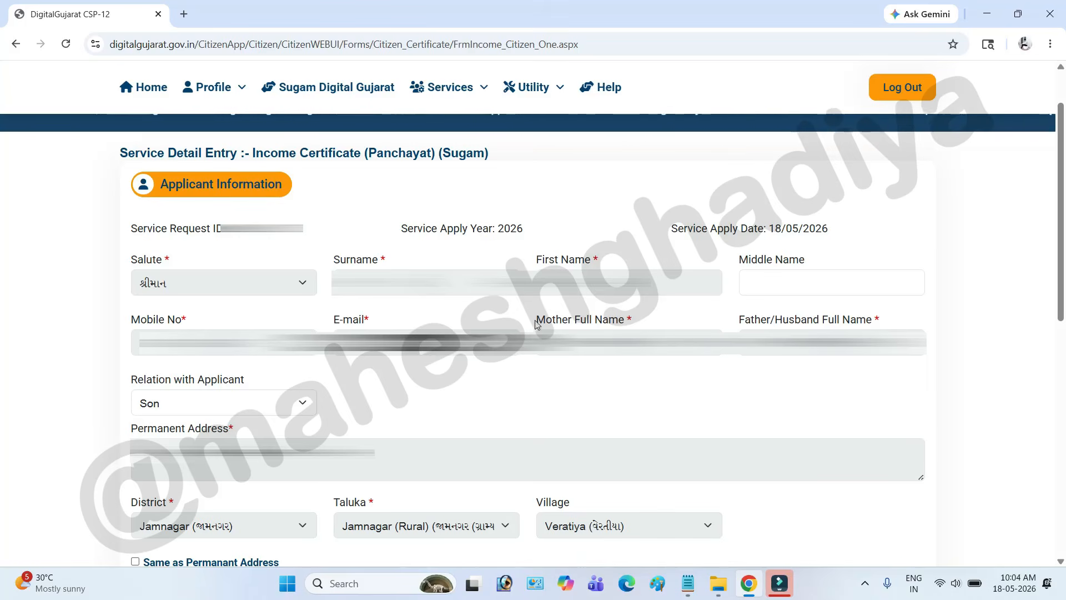
{"action": "left_click_drag", "start_coordinate": [537, 324], "coordinate": [619, 323]}
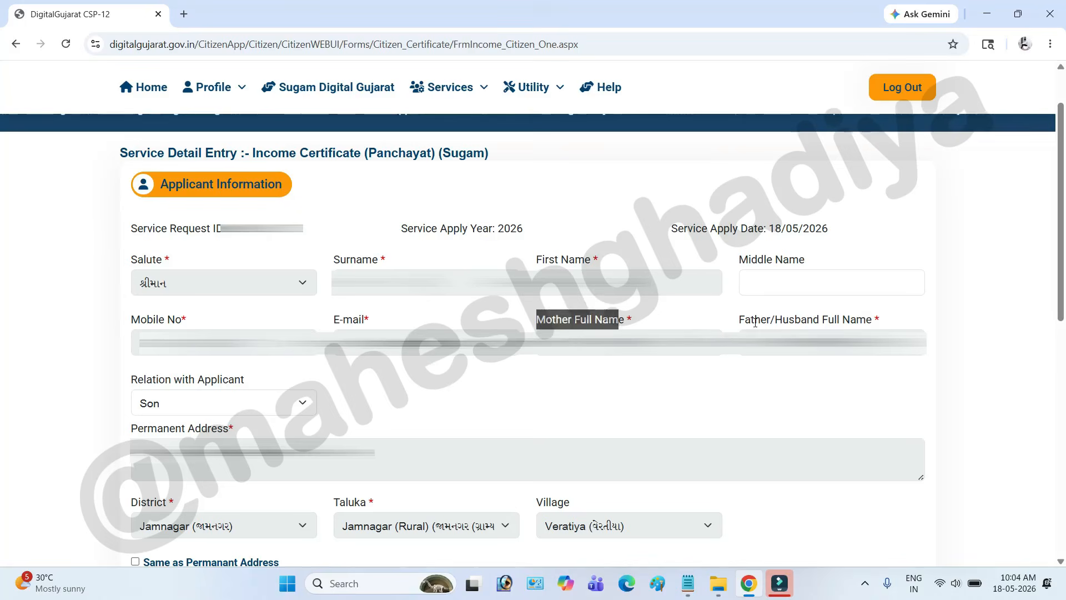
{"action": "left_click_drag", "start_coordinate": [755, 322], "coordinate": [877, 329]}
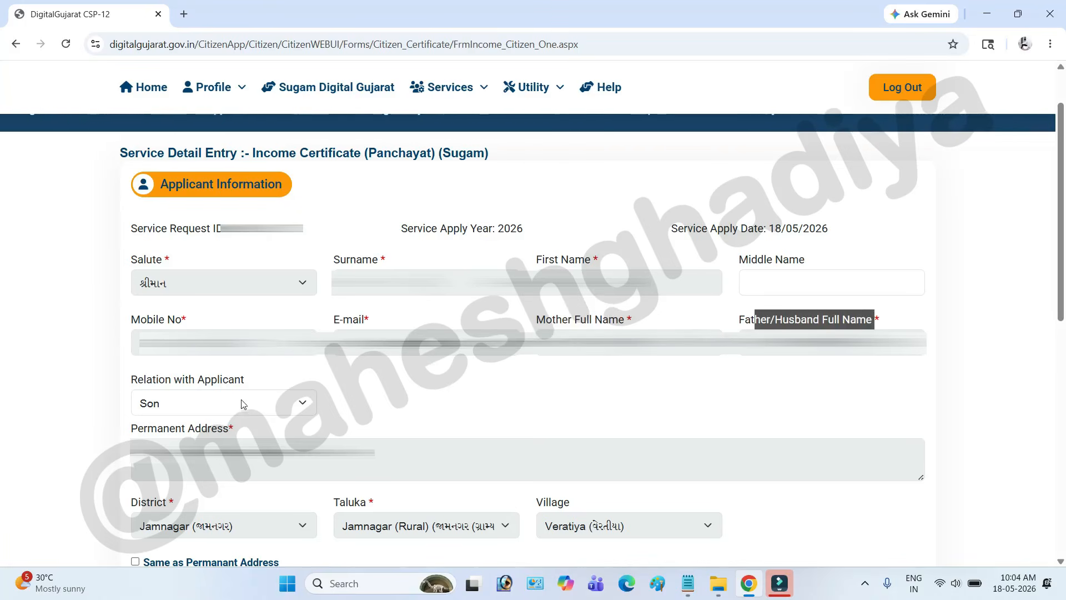
Check the relation options, permanent address, district, taluka and village in the applicant information.
{"action": "left_click_drag", "start_coordinate": [138, 379], "coordinate": [235, 383]}
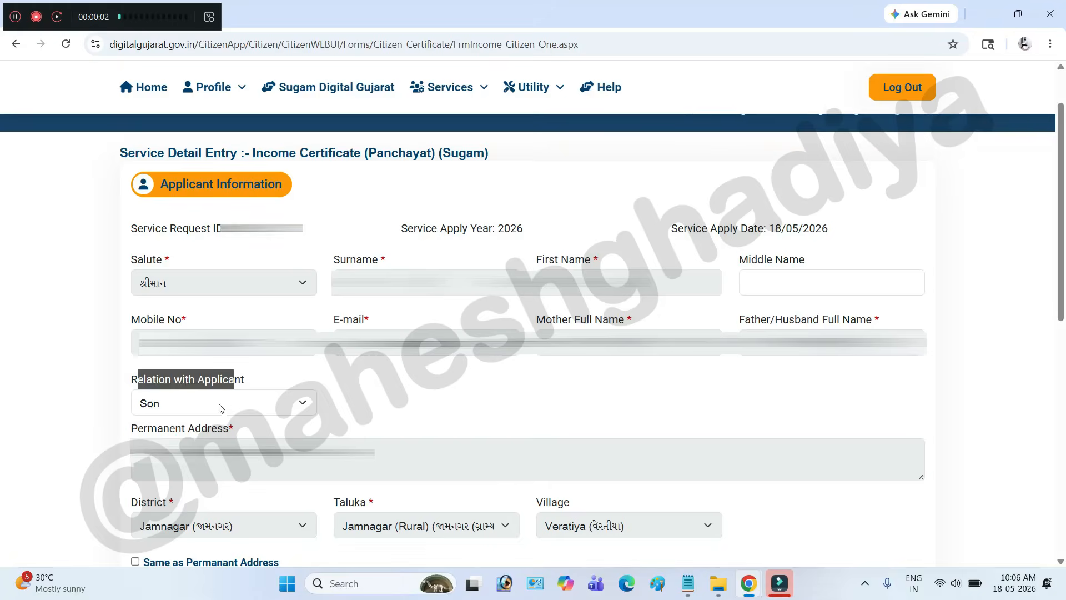
{"action": "left_click", "coordinate": [215, 413]}
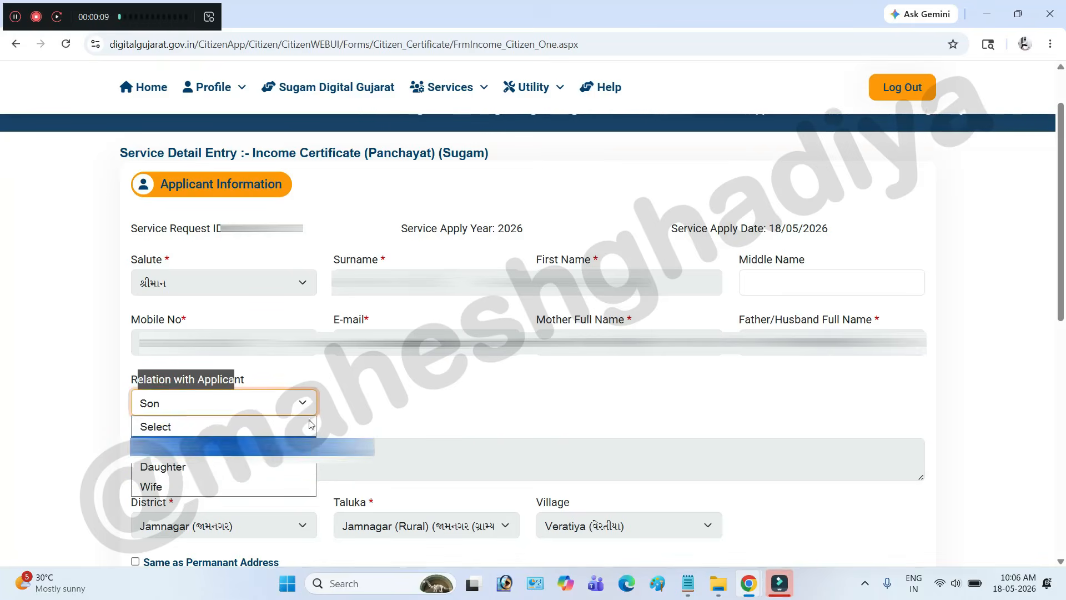
{"action": "left_click", "coordinate": [358, 398]}
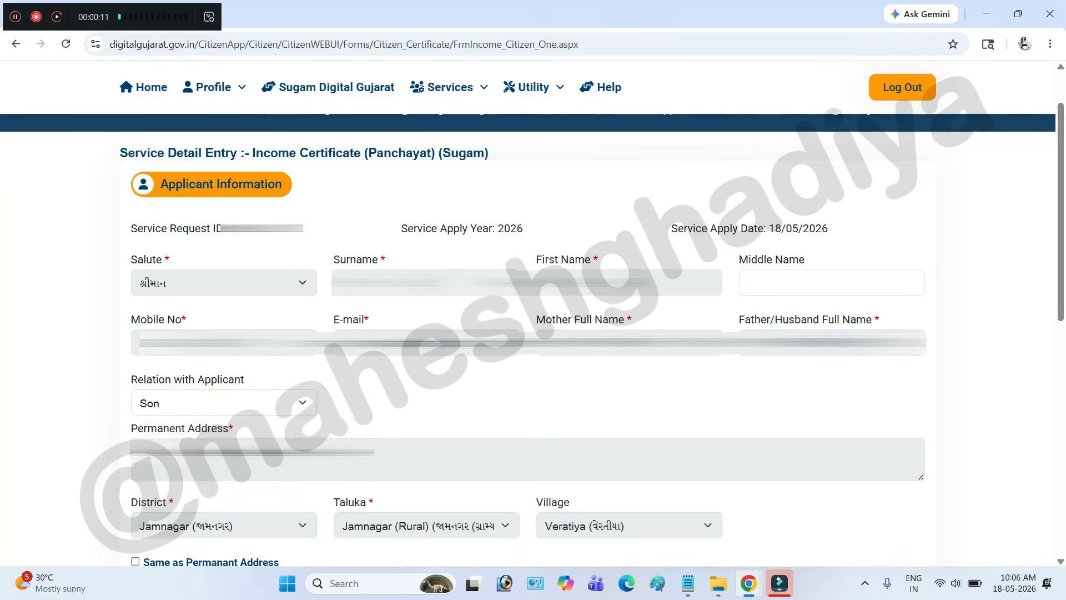
{"action": "left_click_drag", "start_coordinate": [127, 431], "coordinate": [240, 435]}
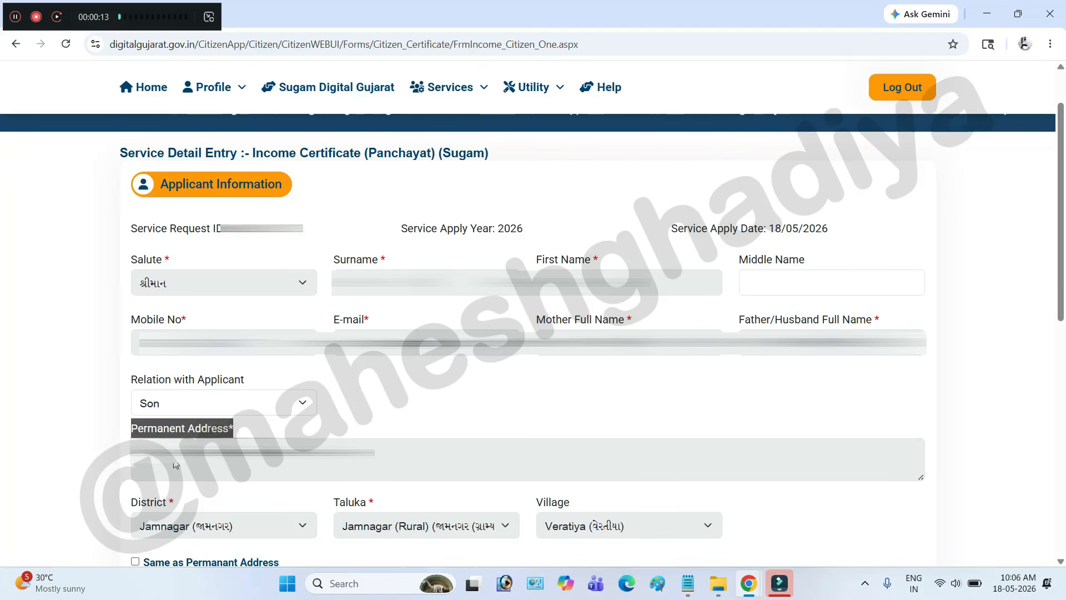
{"action": "left_click_drag", "start_coordinate": [158, 467], "coordinate": [361, 465]}
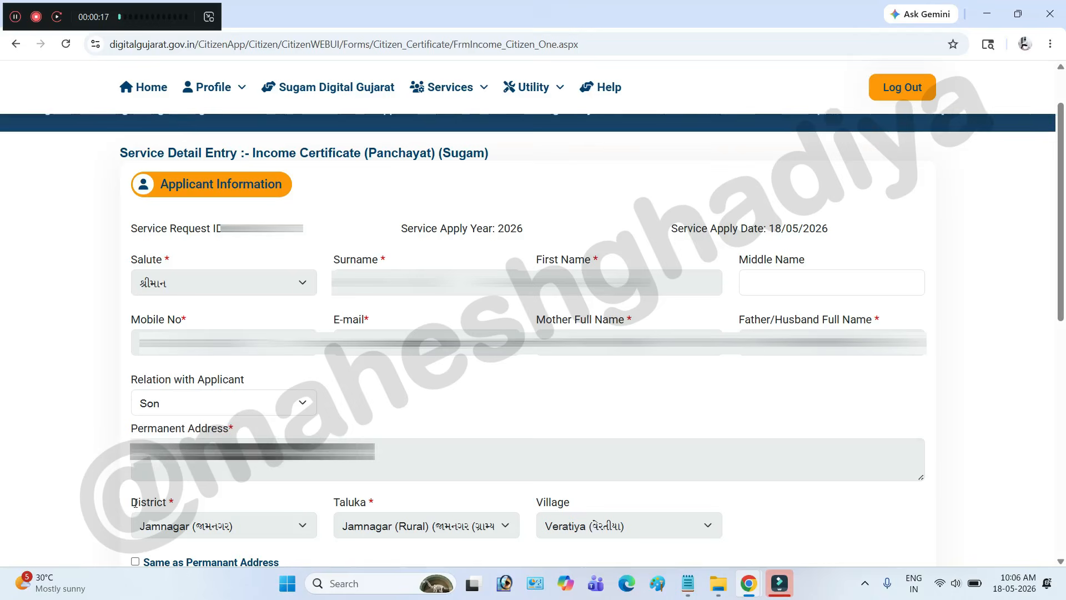
{"action": "left_click_drag", "start_coordinate": [133, 504], "coordinate": [164, 503]}
{"action": "left_click_drag", "start_coordinate": [335, 503], "coordinate": [368, 503]}
{"action": "left_click_drag", "start_coordinate": [546, 503], "coordinate": [580, 501]}
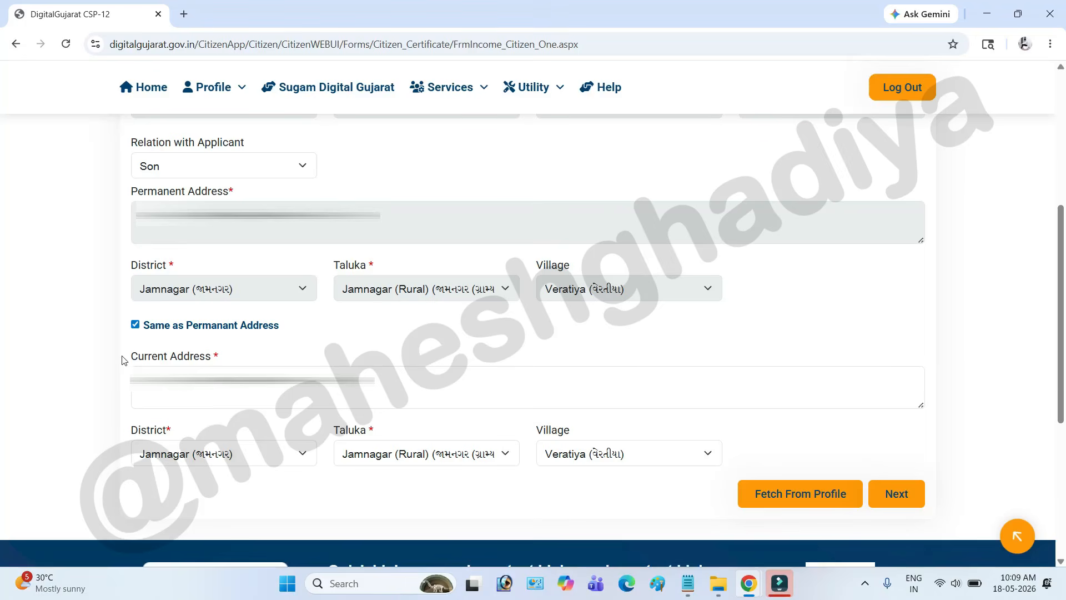
Compare the current address with the permanent address.
{"action": "left_click_drag", "start_coordinate": [125, 357], "coordinate": [225, 364]}
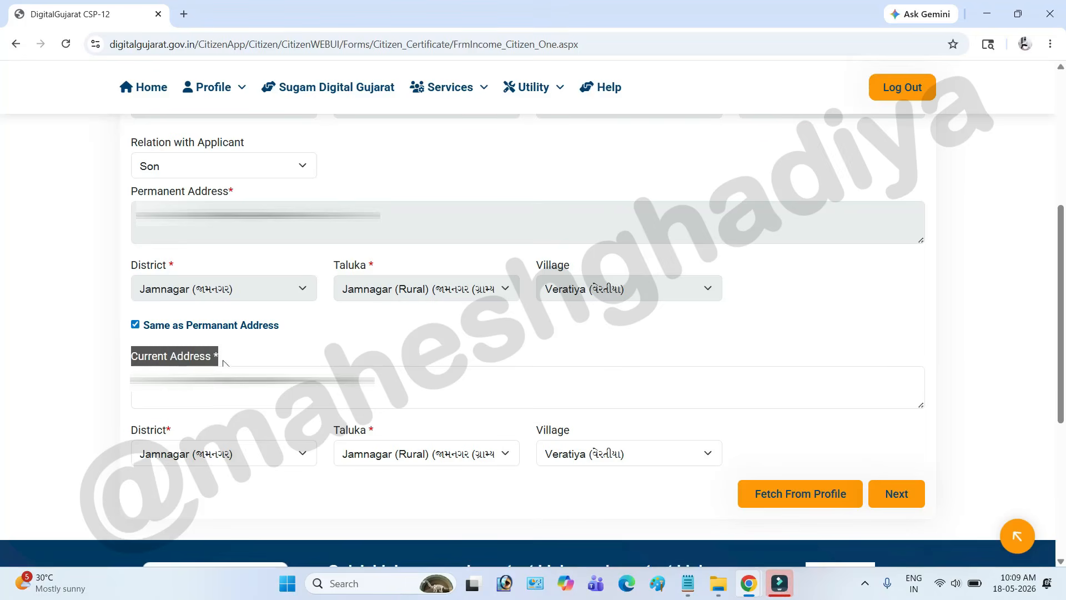
{"action": "left_click_drag", "start_coordinate": [135, 381], "coordinate": [378, 383]}
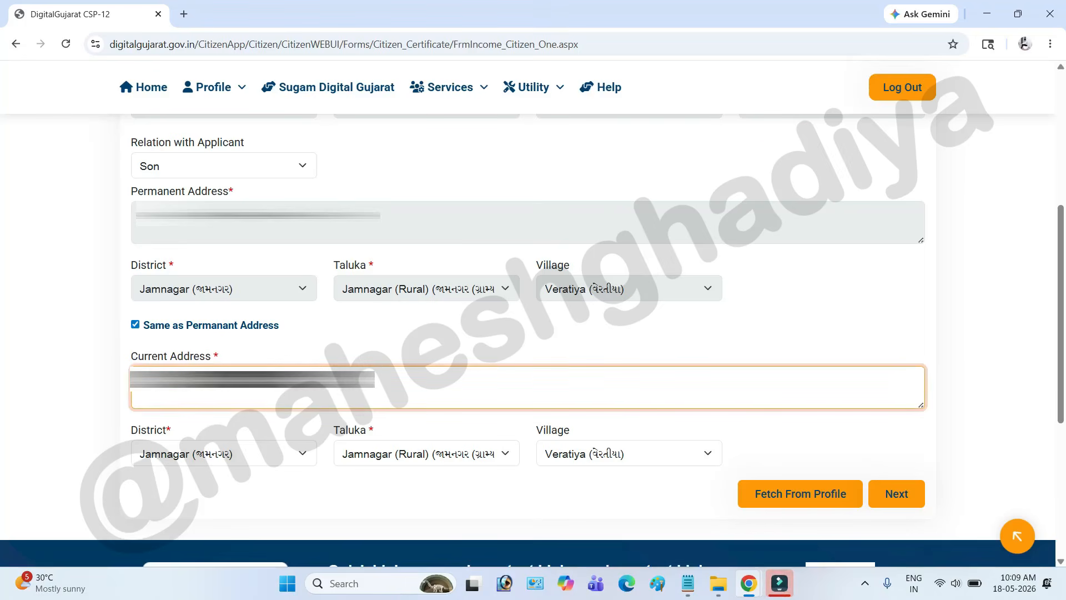
{"action": "left_click_drag", "start_coordinate": [132, 356], "coordinate": [207, 331]}
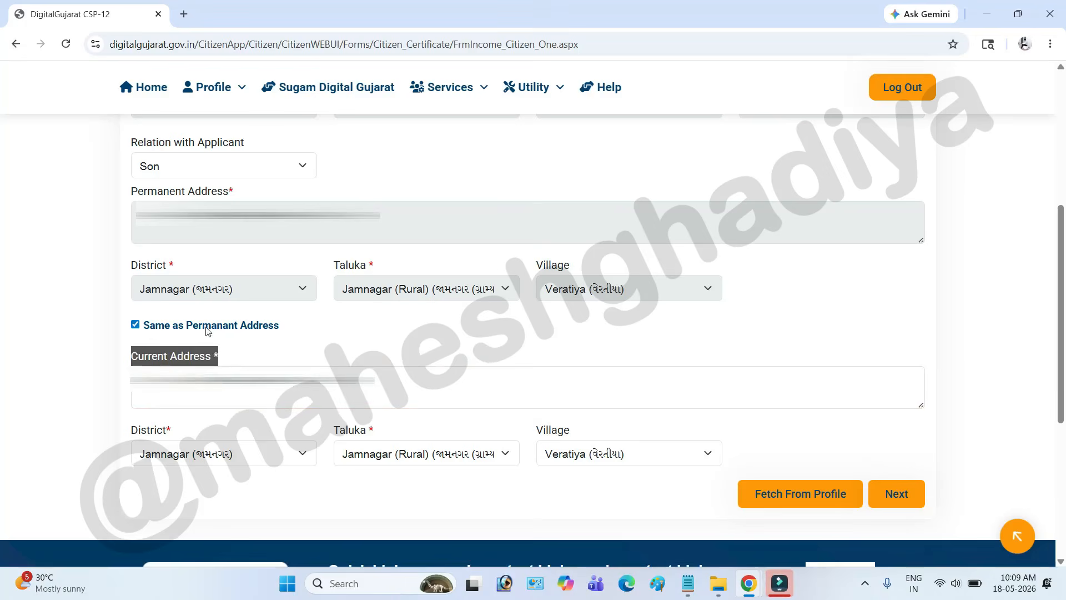
{"action": "left_click_drag", "start_coordinate": [132, 186], "coordinate": [236, 192]}
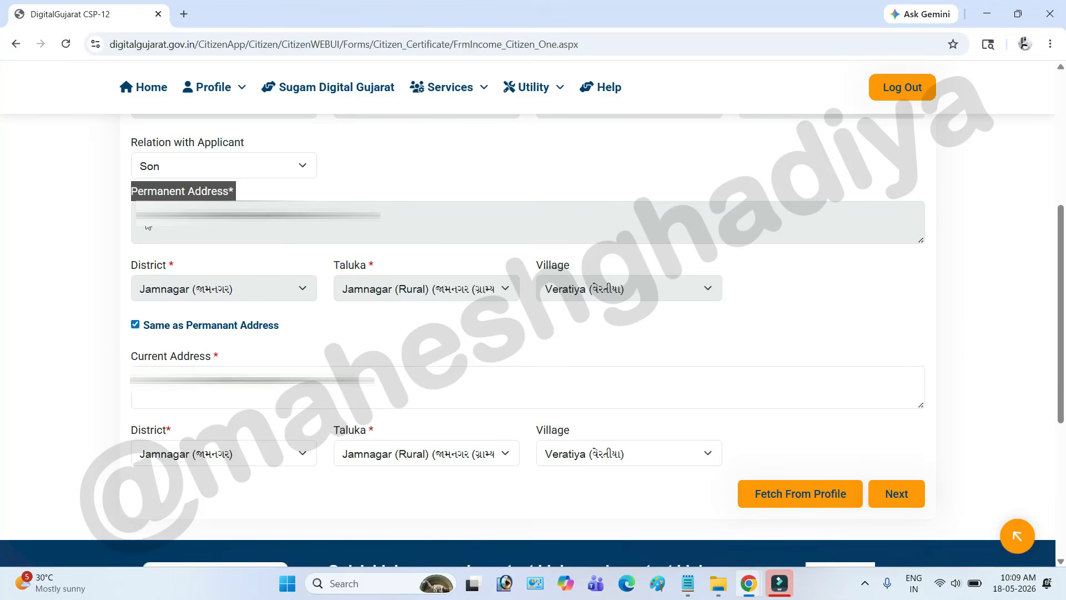
{"action": "left_click_drag", "start_coordinate": [148, 228], "coordinate": [331, 239]}
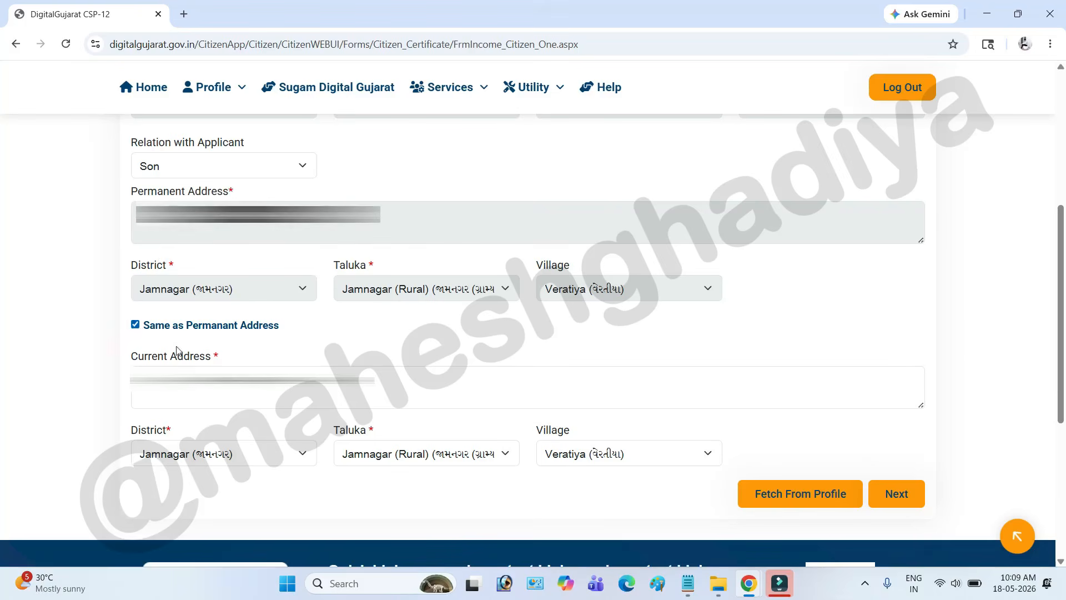
{"action": "left_click_drag", "start_coordinate": [140, 382], "coordinate": [375, 383]}
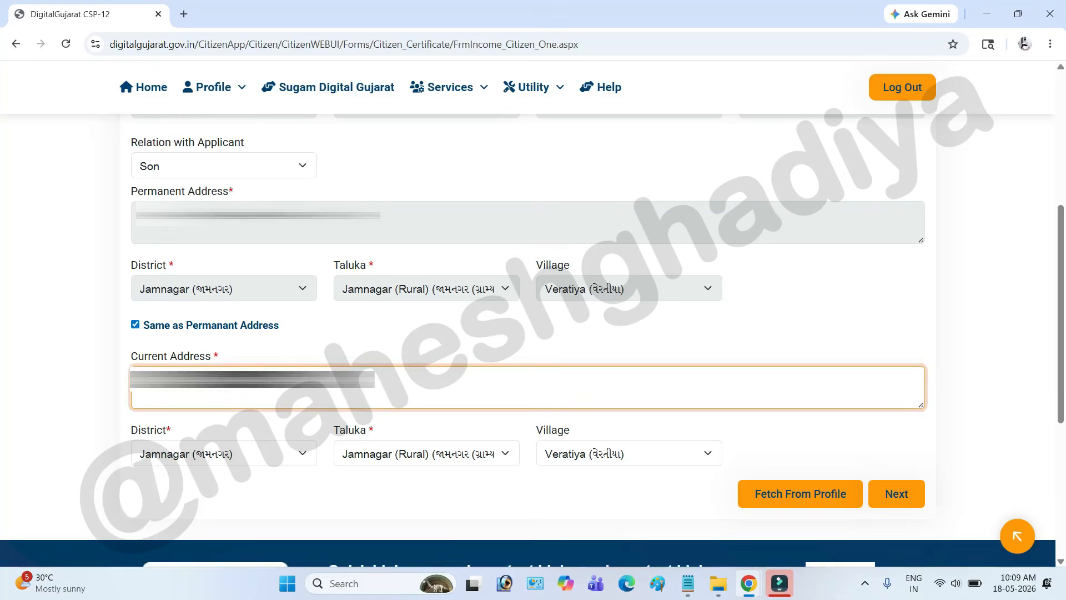
{"action": "left_click", "coordinate": [138, 358]}
{"action": "left_click_drag", "start_coordinate": [140, 381], "coordinate": [375, 384]}
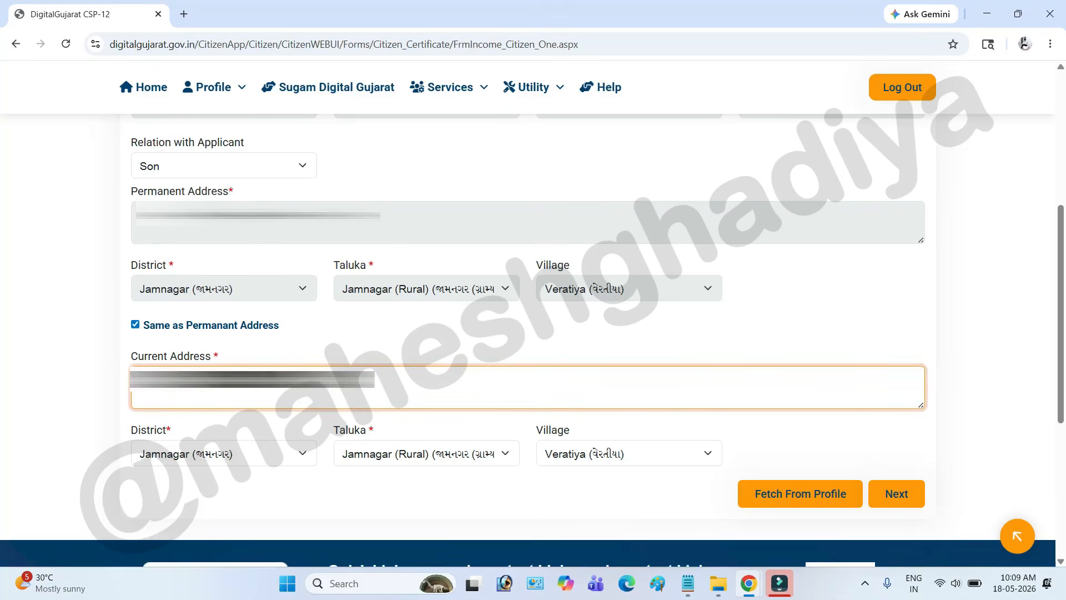
Look through the current address's district, taluka and village options without changing them, and continue to the Service Details section.
{"action": "left_click", "coordinate": [176, 453]}
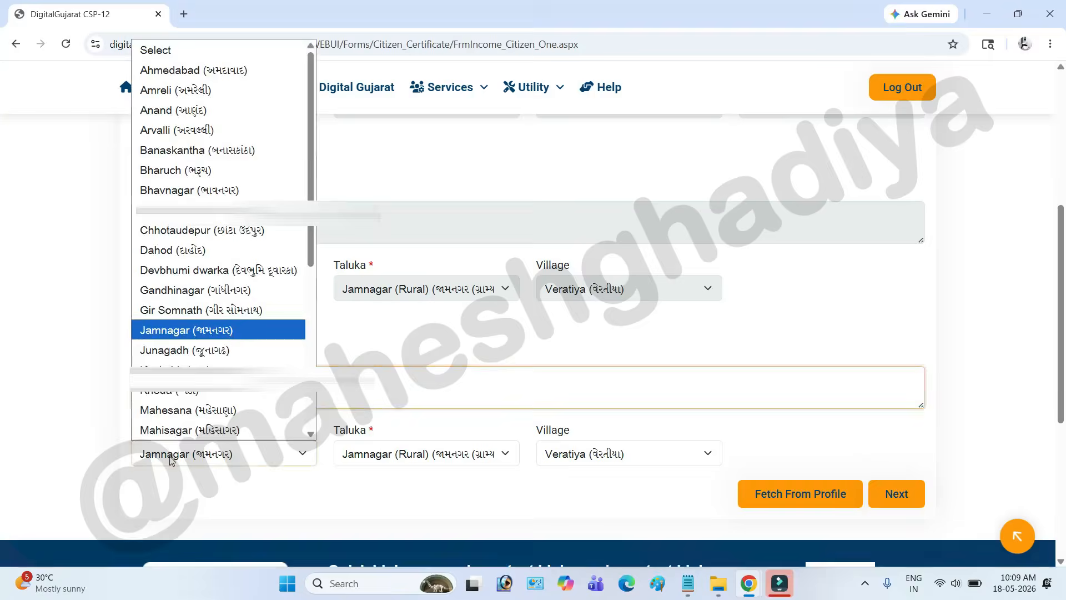
{"action": "scroll", "coordinate": [222, 211], "scroll_direction": "down", "scroll_amount": 1}
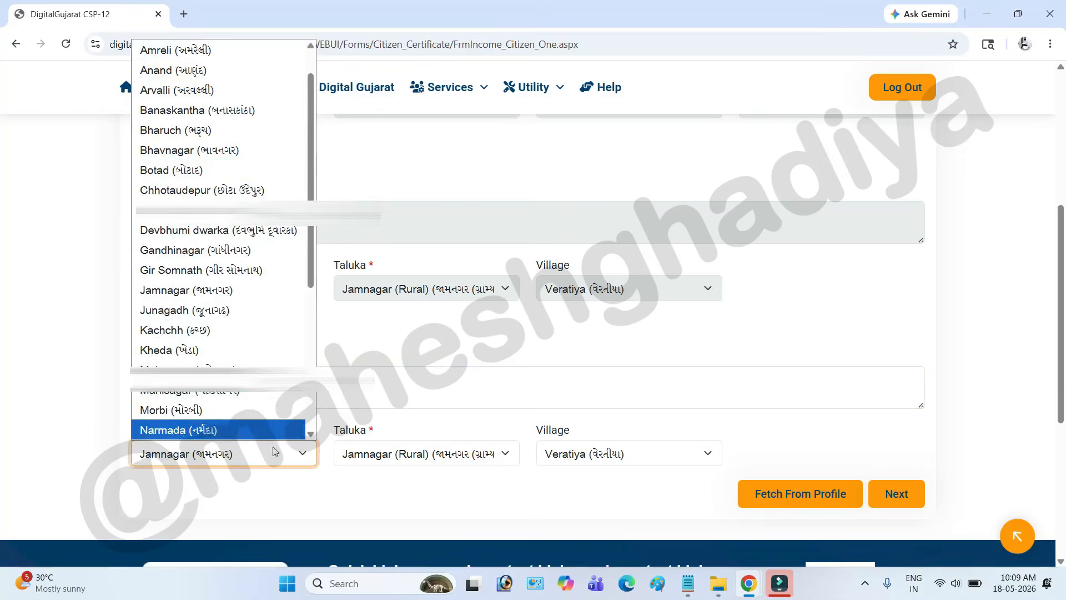
{"action": "scroll", "coordinate": [222, 428], "scroll_direction": "down", "scroll_amount": 1}
{"action": "left_click", "coordinate": [422, 454]}
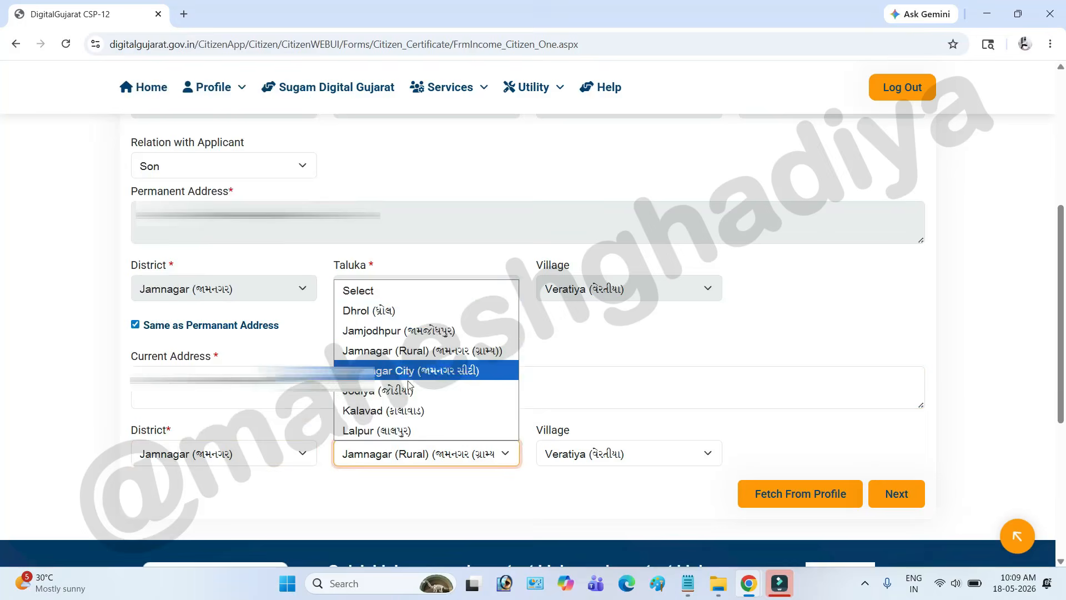
{"action": "left_click", "coordinate": [583, 456]}
{"action": "scroll", "coordinate": [589, 234], "scroll_direction": "down", "scroll_amount": 1}
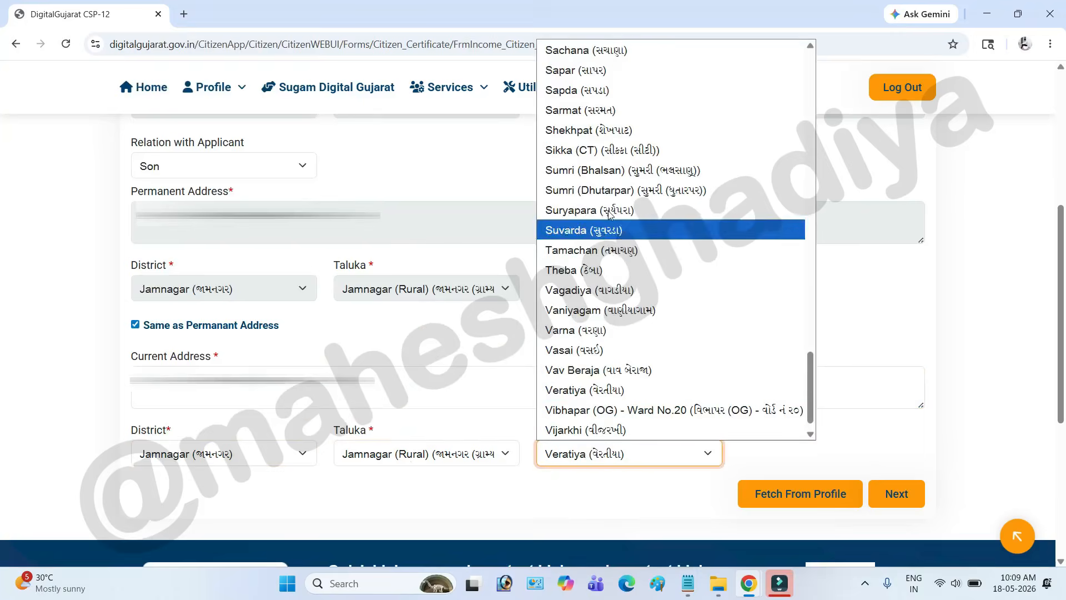
{"action": "left_click", "coordinate": [578, 499]}
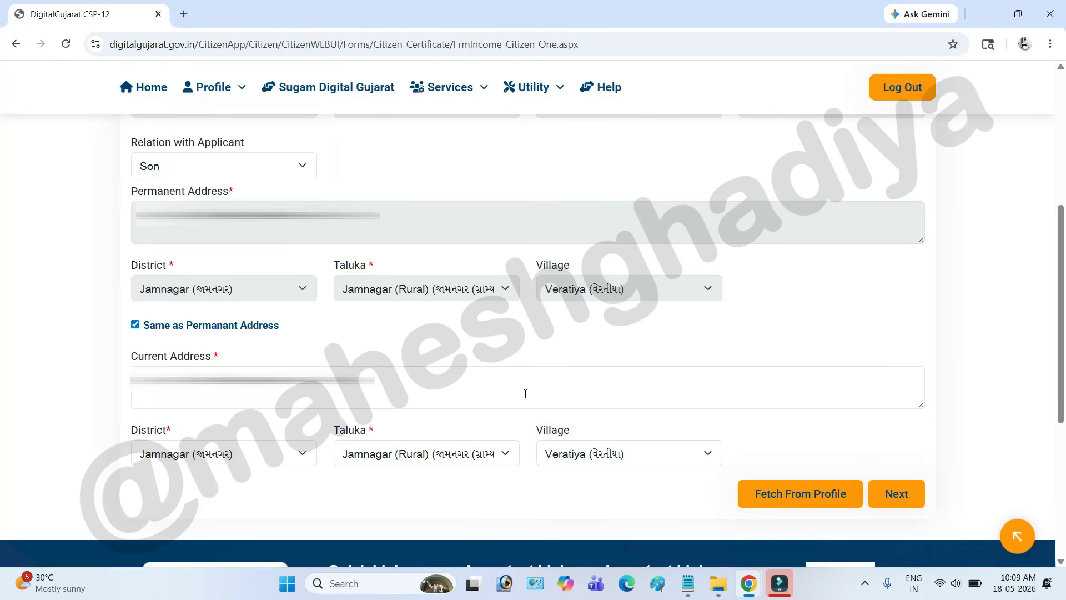
{"action": "left_click", "coordinate": [896, 495]}
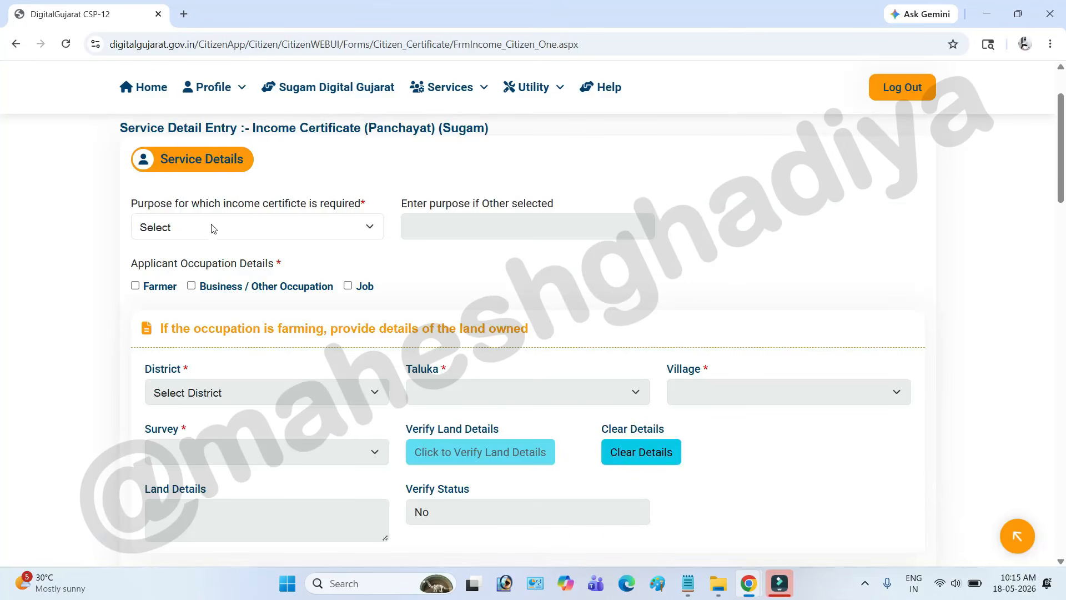
Set the purpose of the income certificate to Other and activate the field for entering that purpose.
{"action": "left_click_drag", "start_coordinate": [140, 202], "coordinate": [375, 206]}
{"action": "left_click", "coordinate": [295, 230]}
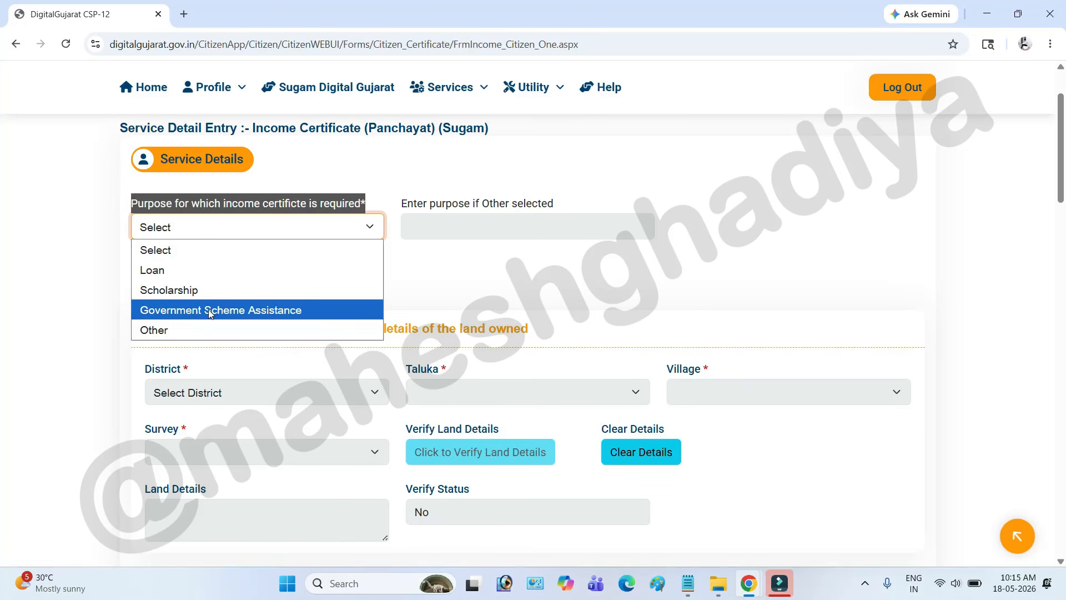
{"action": "left_click", "coordinate": [169, 333]}
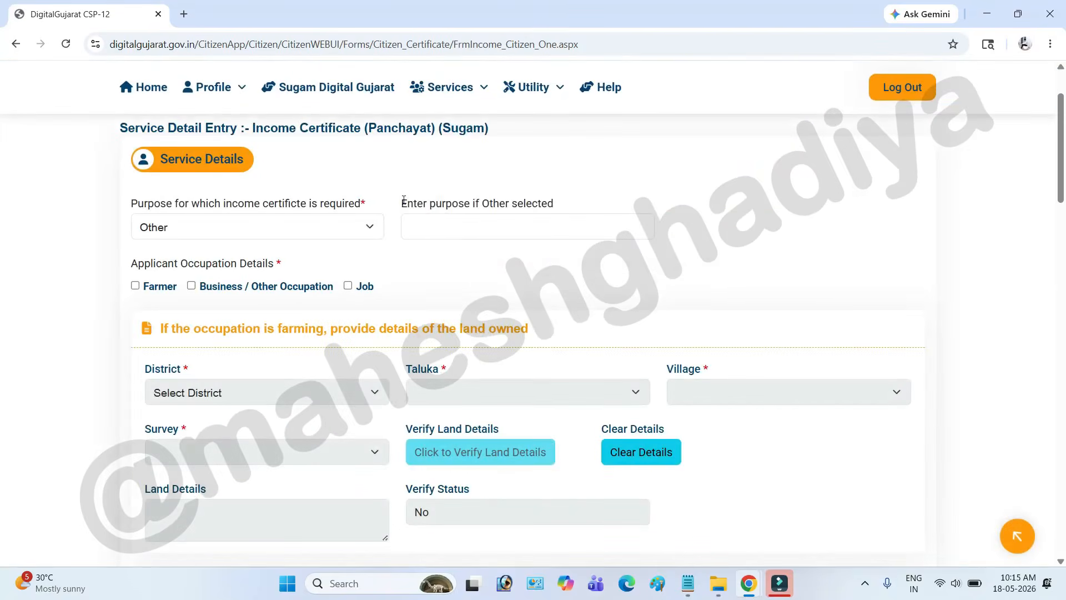
{"action": "left_click_drag", "start_coordinate": [403, 201], "coordinate": [557, 208]}
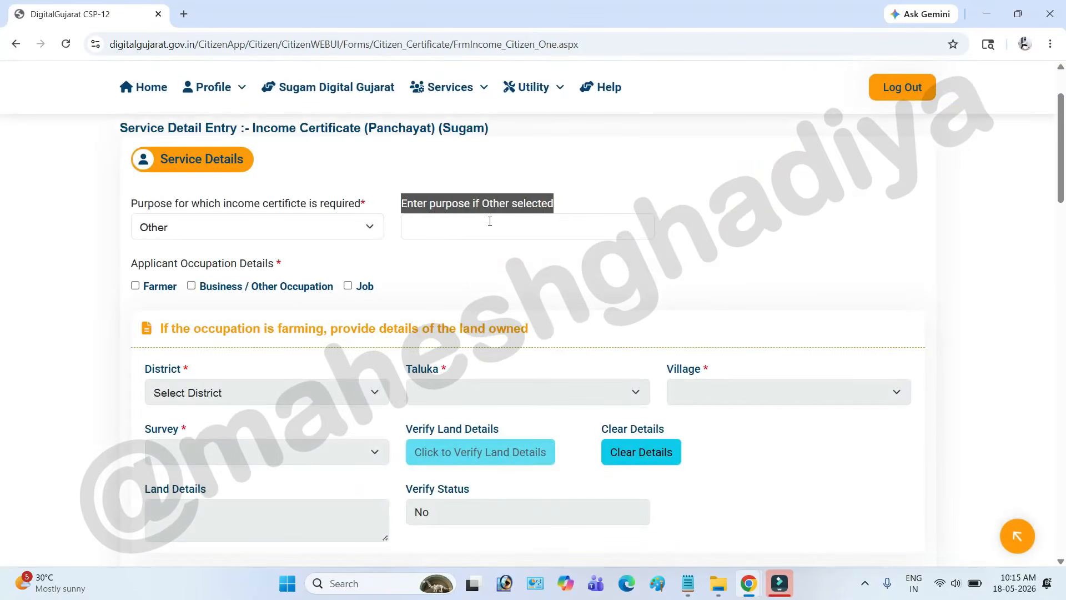
{"action": "left_click", "coordinate": [436, 227]}
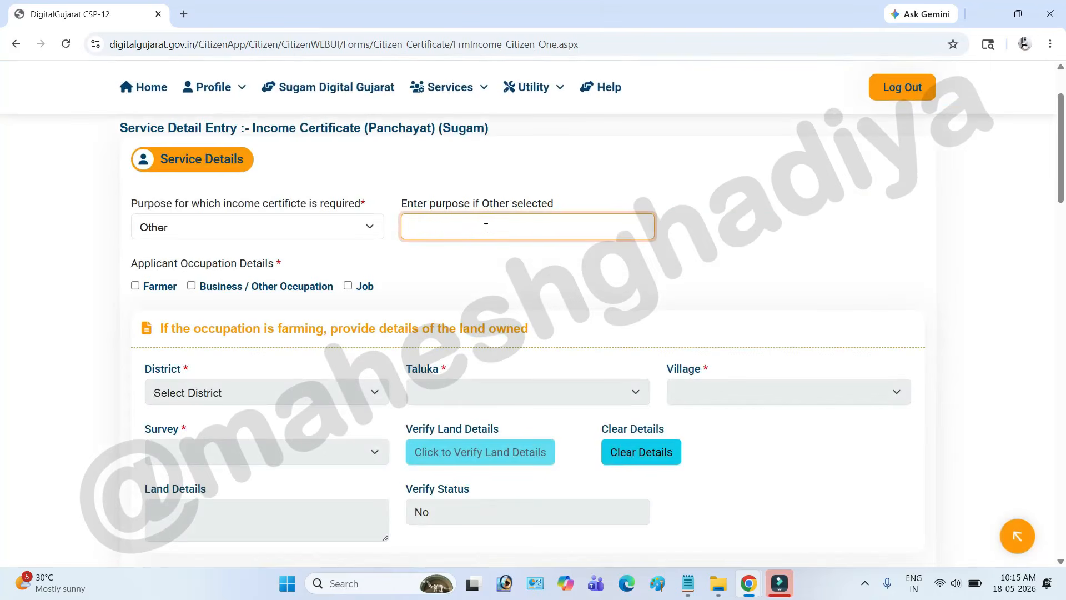
Select Farmer as the occupation in the Applicant Occupation Details.
{"action": "left_click_drag", "start_coordinate": [140, 263], "coordinate": [286, 268]}
{"action": "left_click_drag", "start_coordinate": [178, 296], "coordinate": [145, 294]}
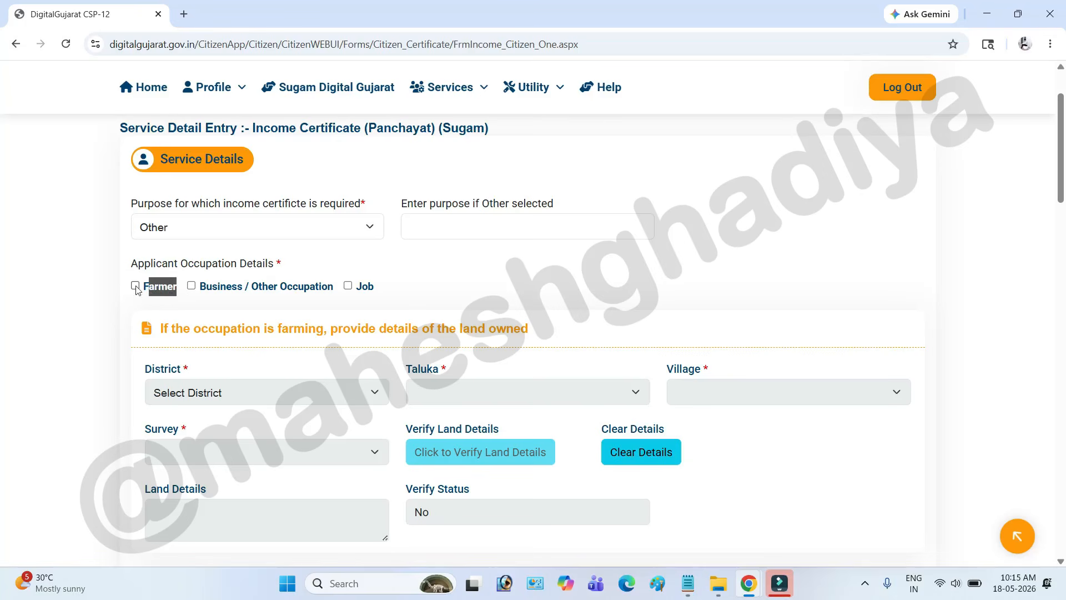
{"action": "left_click", "coordinate": [136, 286]}
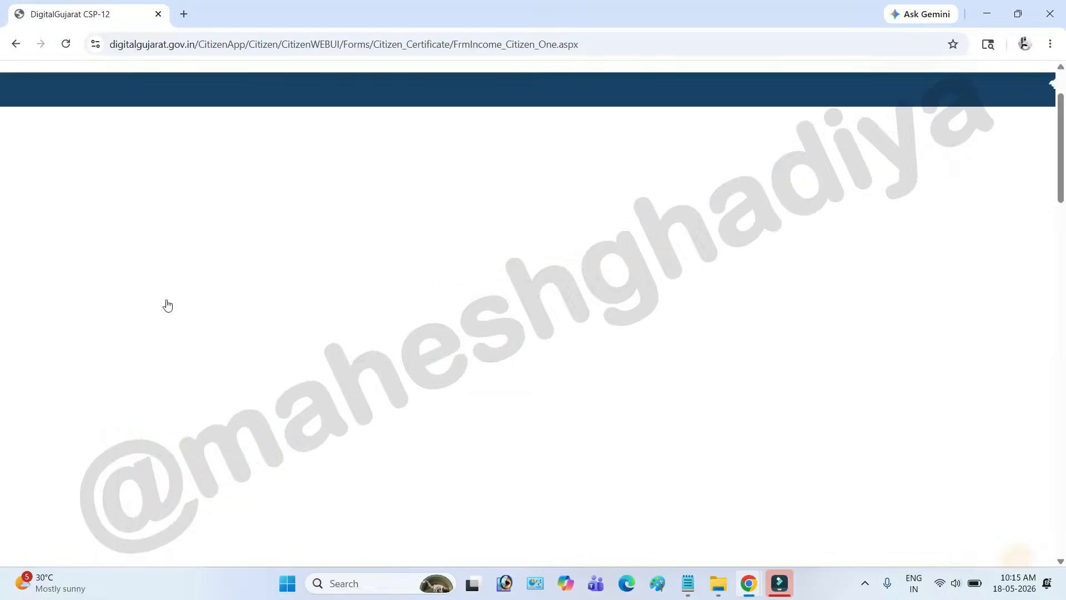
Try adding Business / Other Occupation and Job to the applicant's occupations, and clear both again.
{"action": "left_click_drag", "start_coordinate": [205, 304], "coordinate": [191, 288]}
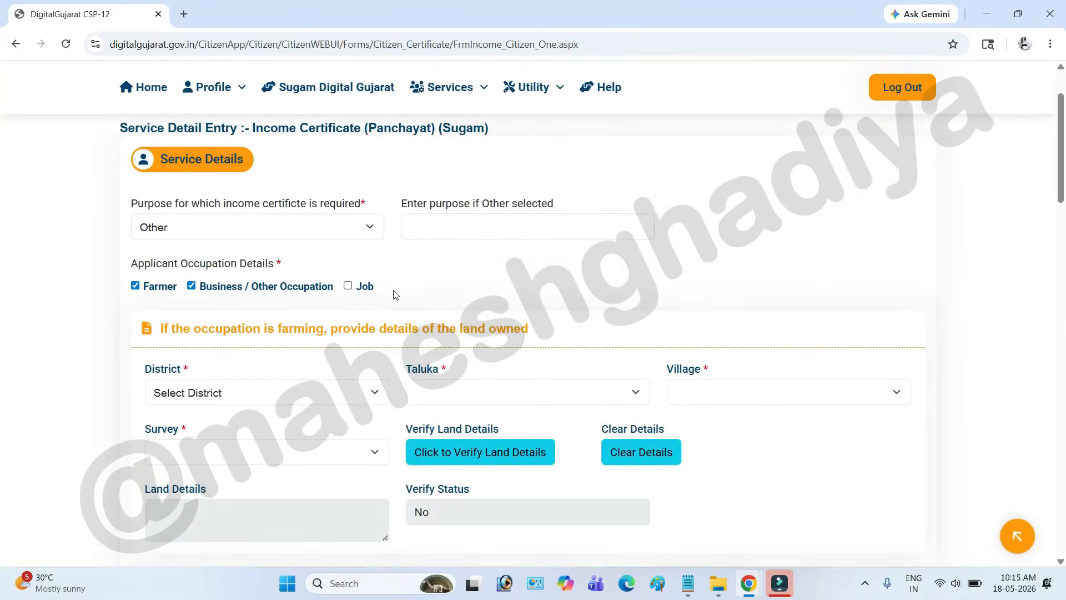
{"action": "left_click_drag", "start_coordinate": [387, 295], "coordinate": [347, 296]}
{"action": "left_click", "coordinate": [349, 287]}
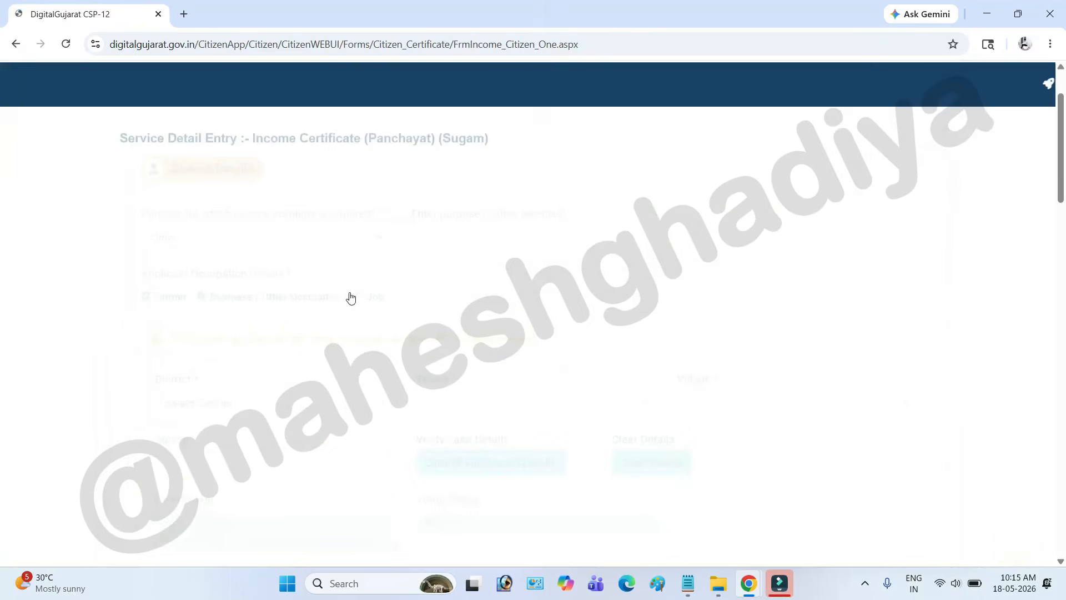
{"action": "left_click", "coordinate": [349, 287]}
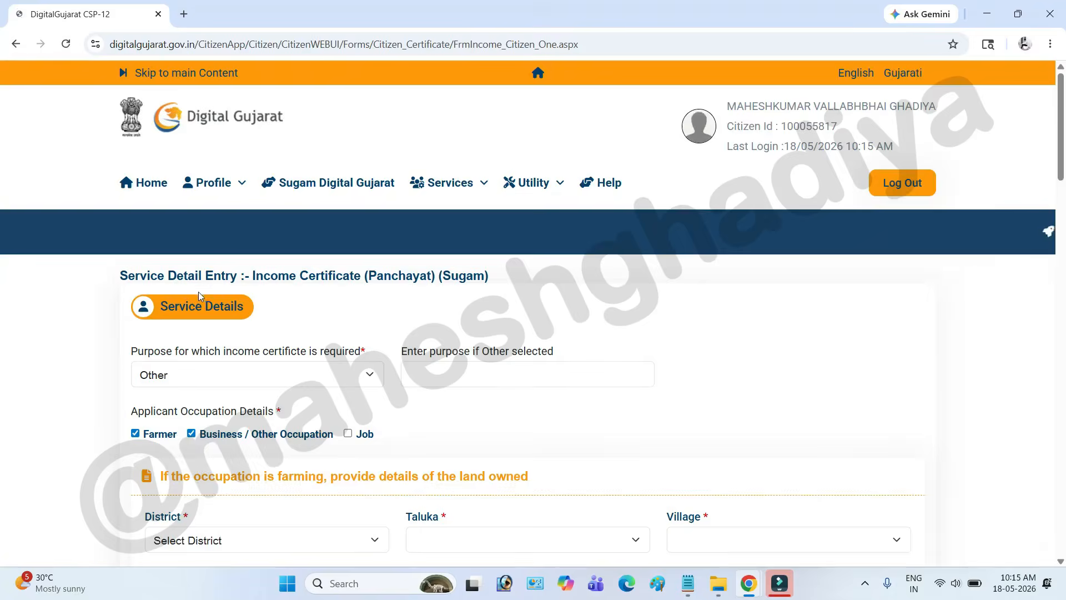
{"action": "left_click", "coordinate": [195, 289]}
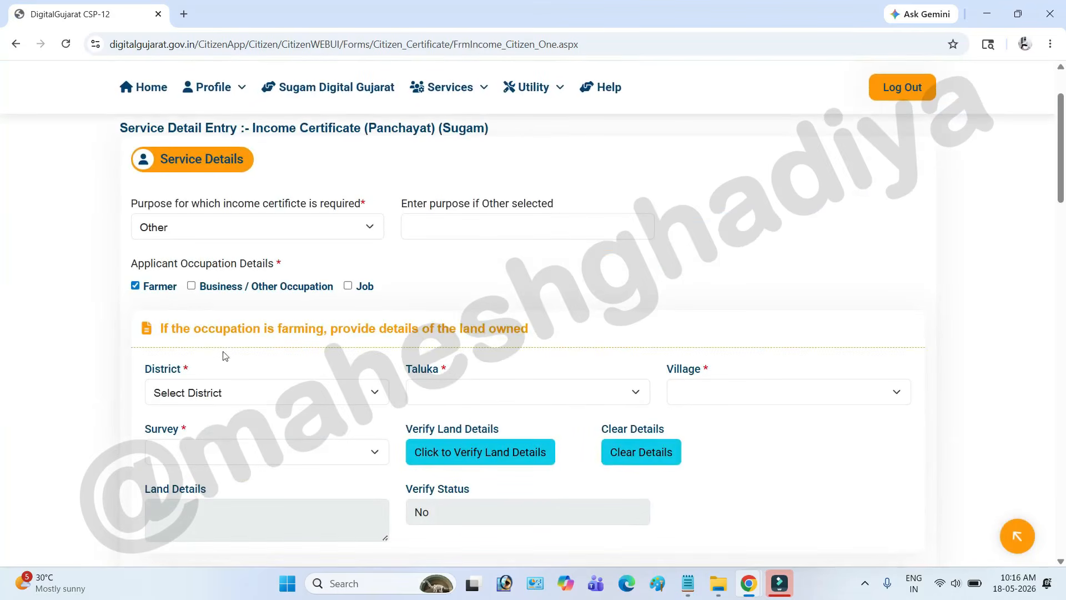
Set the owned land's district to જામનગર and its taluka to જામનગર ગ્રામ્ય.
{"action": "left_click", "coordinate": [220, 396]}
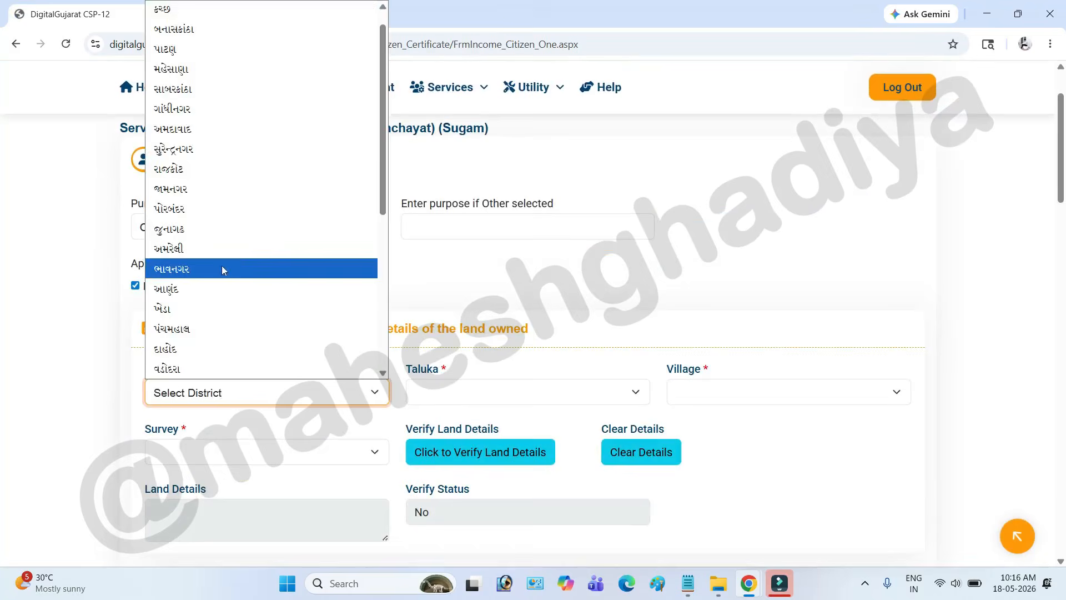
{"action": "left_click", "coordinate": [229, 189]}
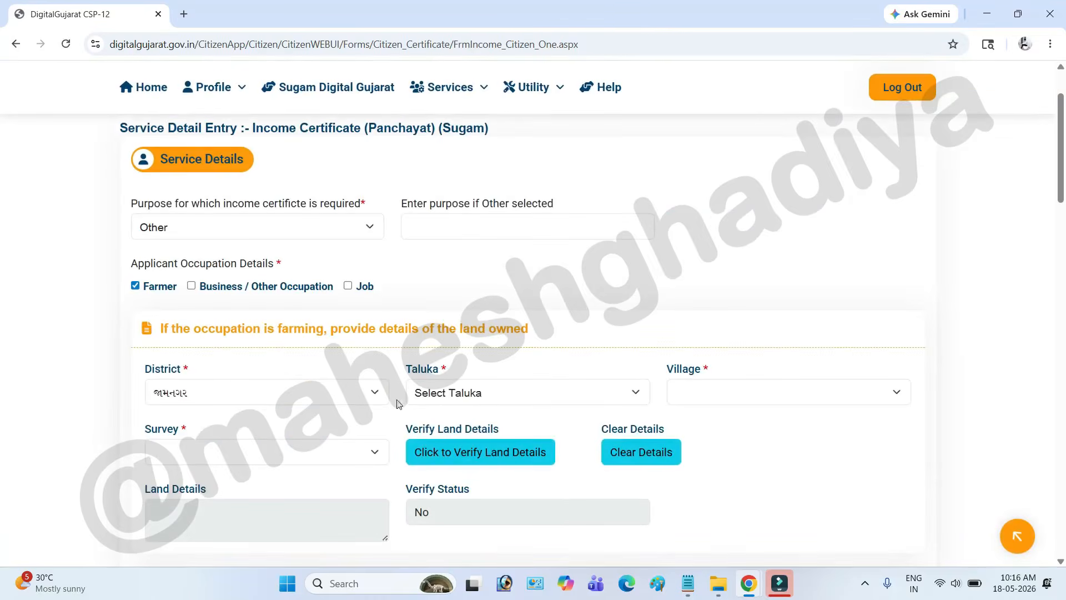
{"action": "left_click", "coordinate": [453, 392]}
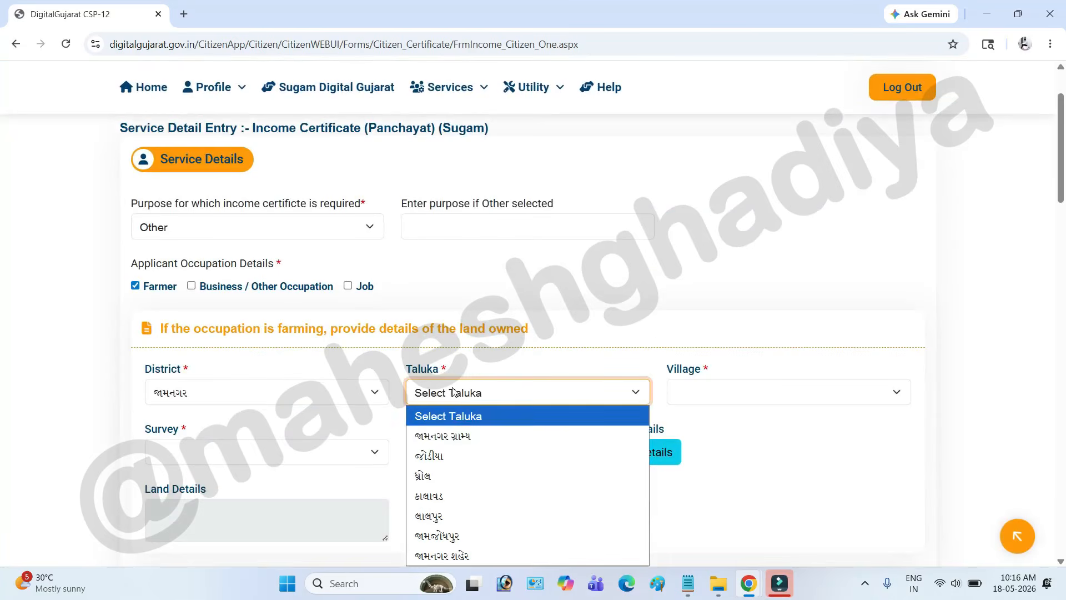
{"action": "left_click", "coordinate": [444, 436]}
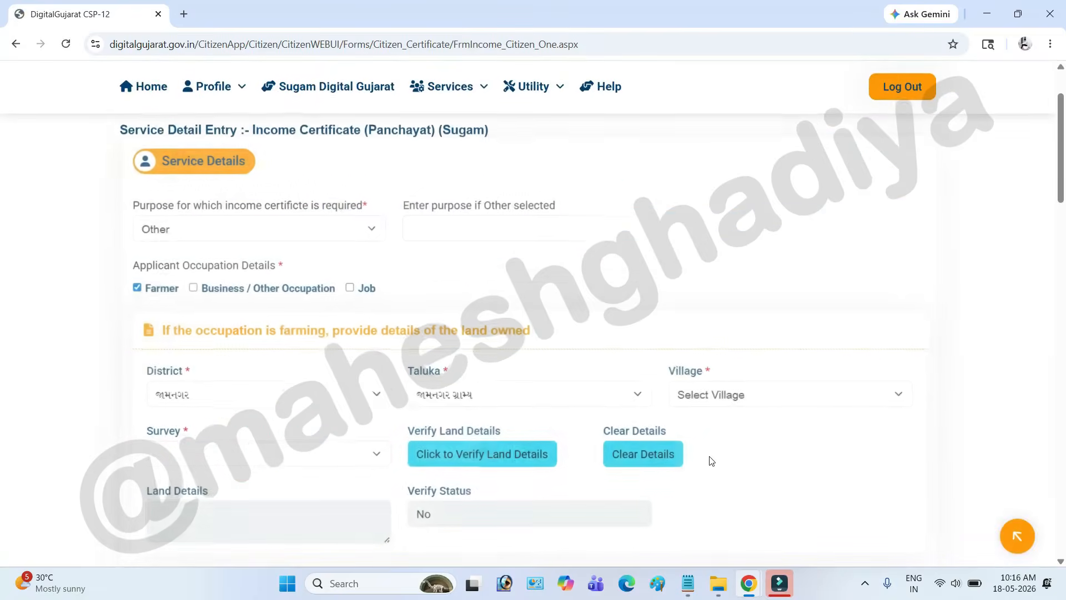
Set the village of the owned land to જામનગર.
{"action": "left_click", "coordinate": [766, 399]}
{"action": "scroll", "coordinate": [785, 225], "scroll_direction": "down", "scroll_amount": 6}
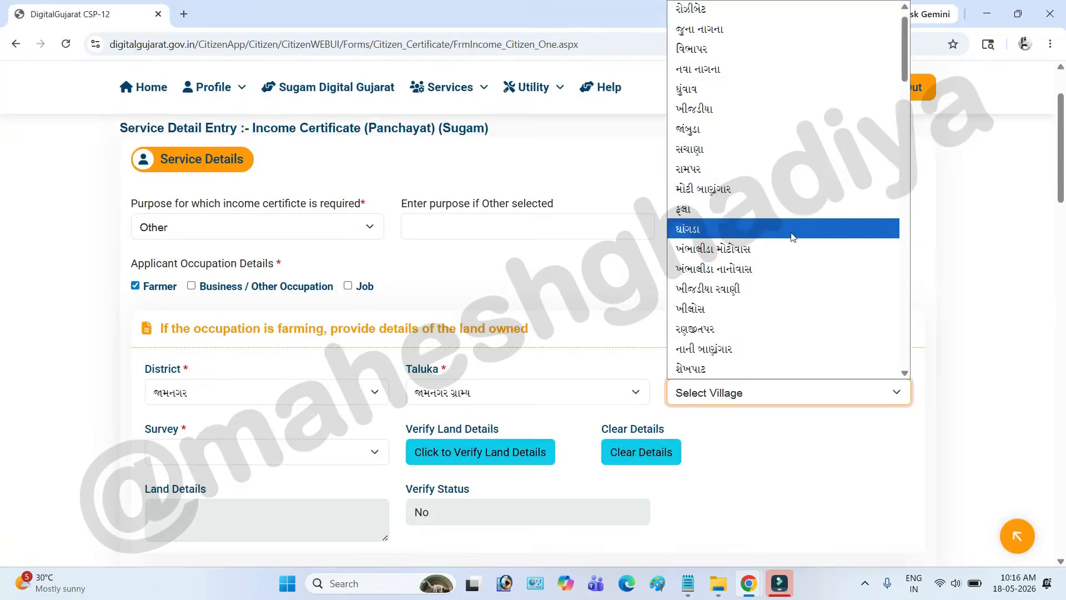
{"action": "scroll", "coordinate": [776, 222], "scroll_direction": "down", "scroll_amount": 8}
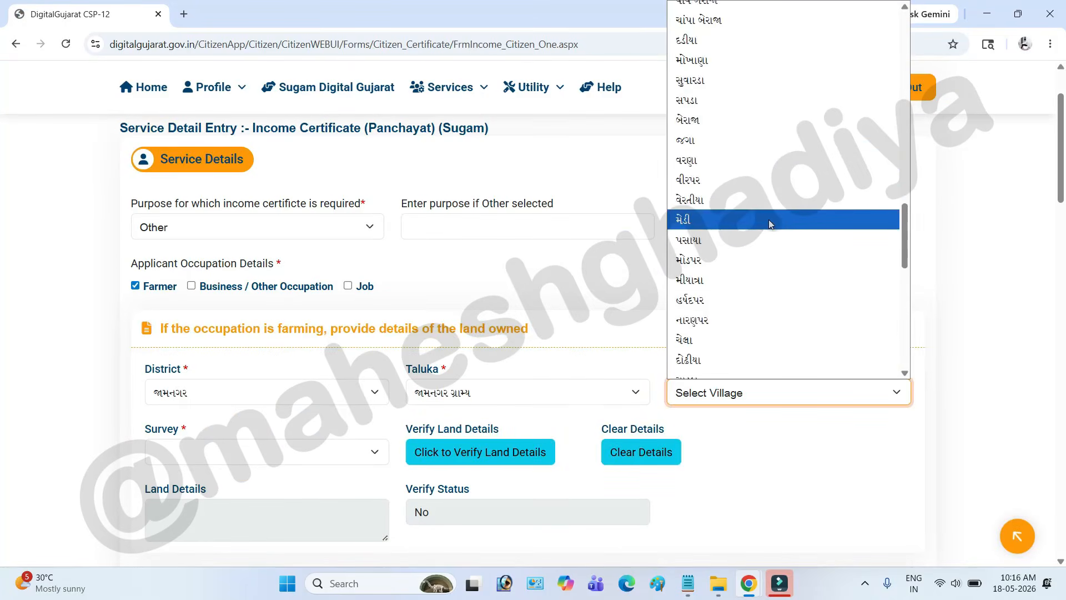
{"action": "scroll", "coordinate": [749, 223], "scroll_direction": "down", "scroll_amount": 3}
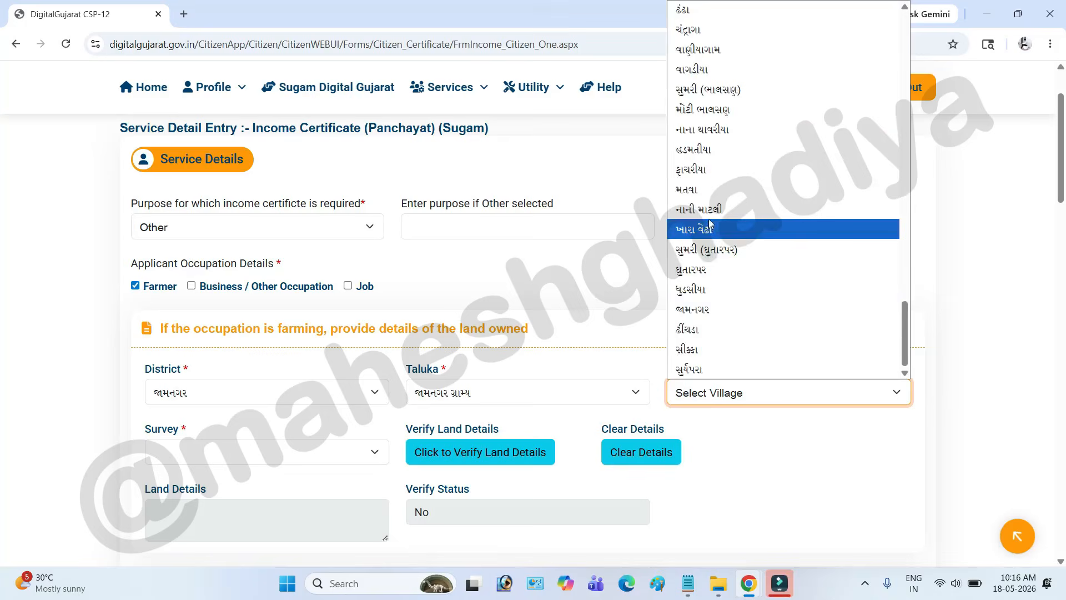
{"action": "left_click", "coordinate": [722, 310]}
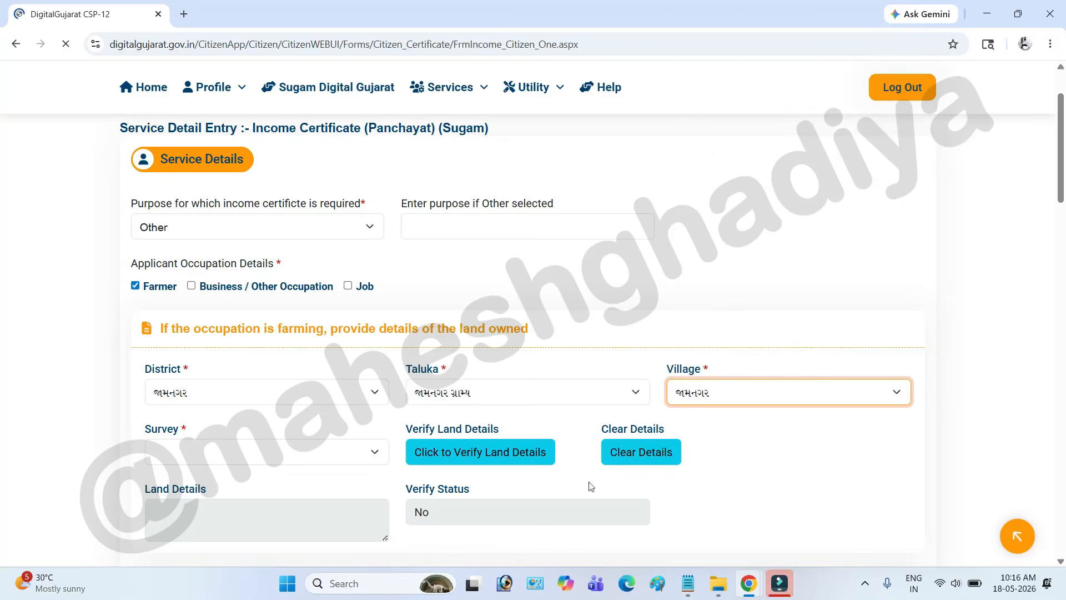
Look through the survey numbers available for the owned land and check its Verify Status.
{"action": "left_click", "coordinate": [178, 457]}
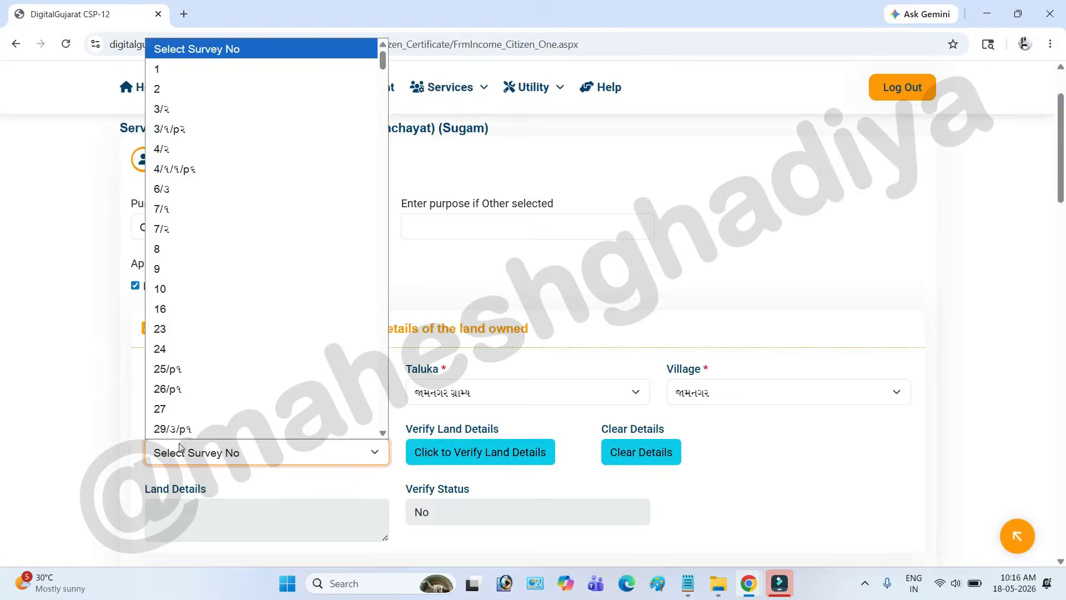
{"action": "scroll", "coordinate": [251, 258], "scroll_direction": "down", "scroll_amount": 1}
{"action": "scroll", "coordinate": [257, 184], "scroll_direction": "down", "scroll_amount": 1}
{"action": "scroll", "coordinate": [257, 232], "scroll_direction": "down", "scroll_amount": 10}
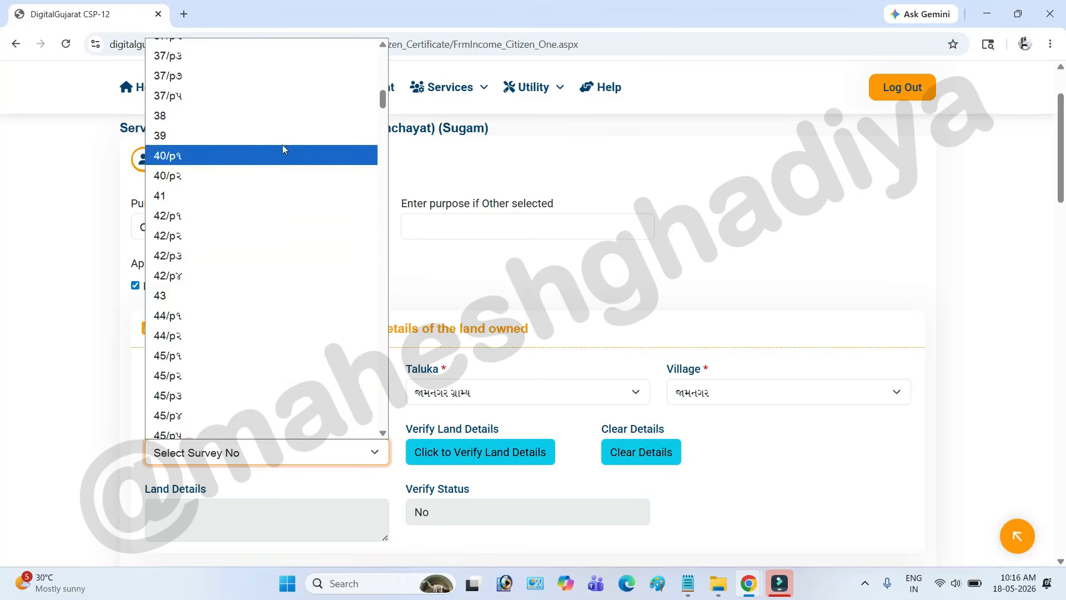
{"action": "scroll", "coordinate": [280, 278], "scroll_direction": "down", "scroll_amount": 7}
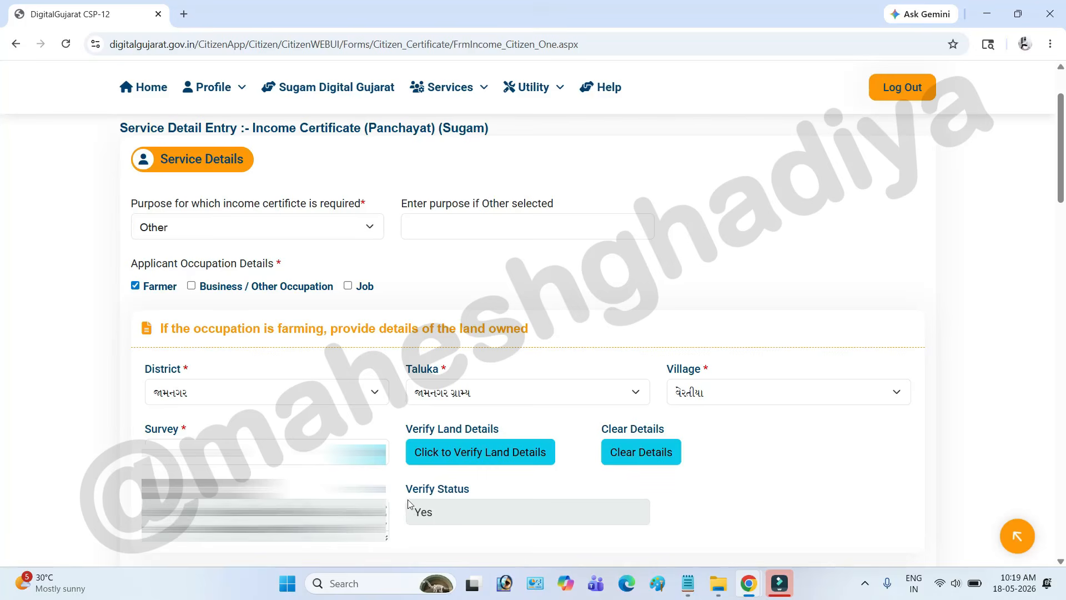
{"action": "left_click_drag", "start_coordinate": [405, 489], "coordinate": [471, 491]}
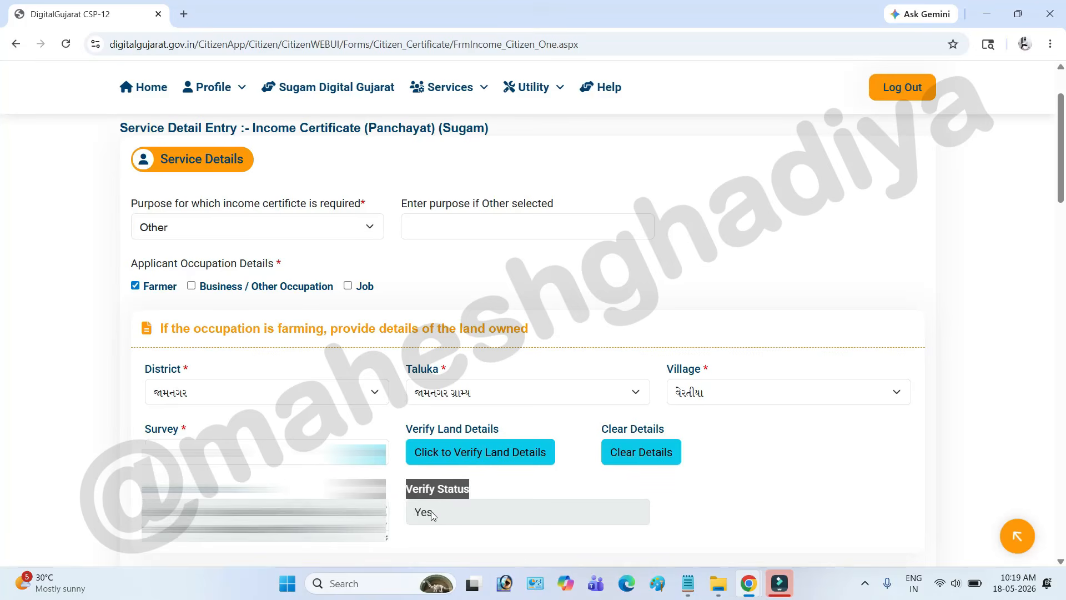
Review the PAN card section for employed applicants and the Occupation Name field in the business details.
{"action": "scroll", "coordinate": [412, 148], "scroll_direction": "down", "scroll_amount": 10}
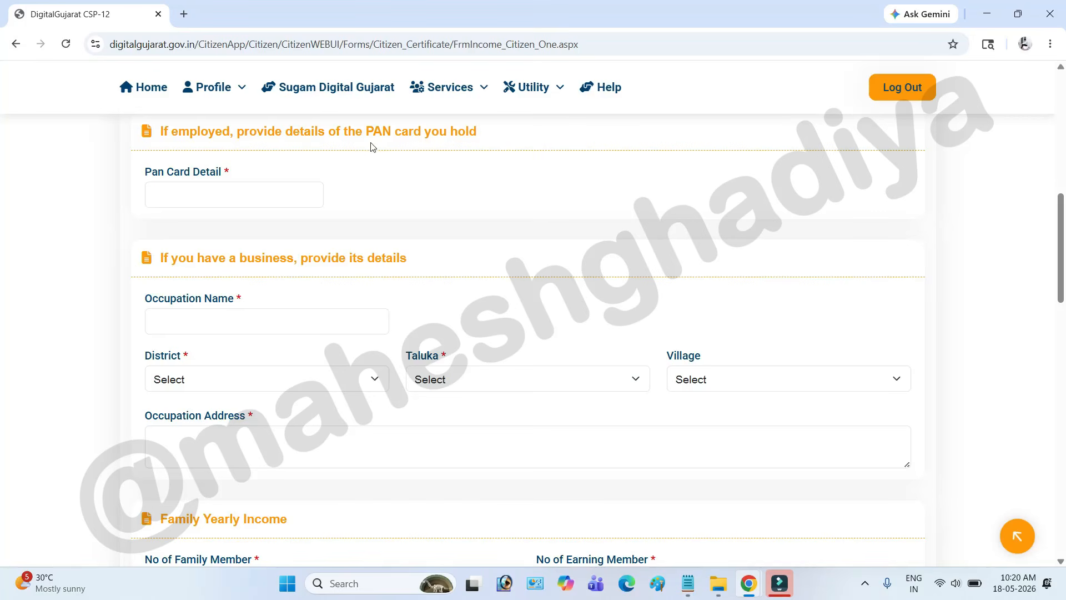
{"action": "left_click_drag", "start_coordinate": [362, 131], "coordinate": [486, 136]}
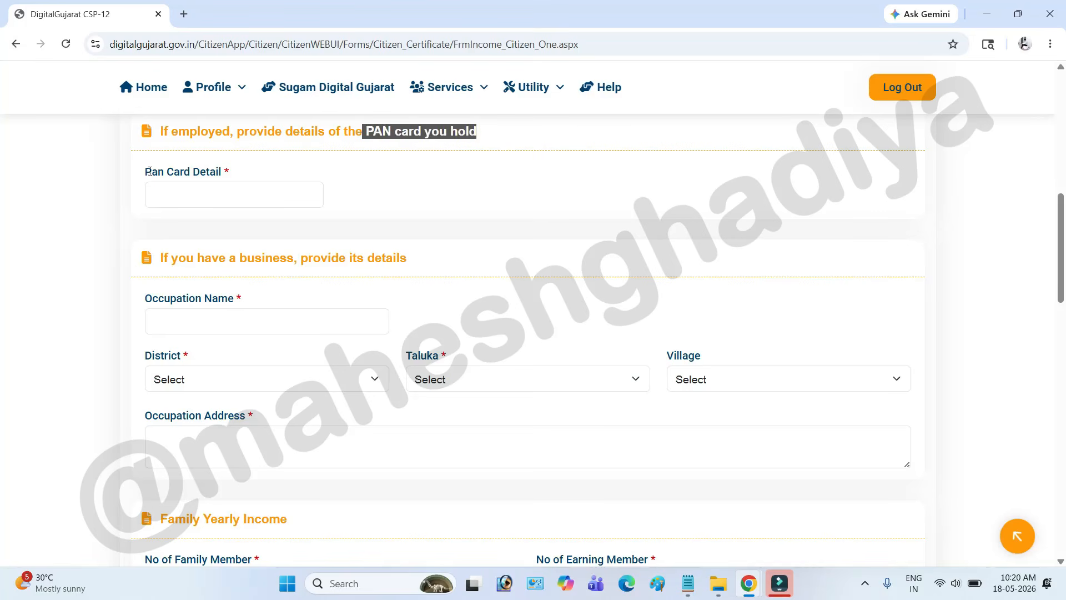
{"action": "left_click_drag", "start_coordinate": [149, 171], "coordinate": [231, 184]}
{"action": "left_click", "coordinate": [158, 195]}
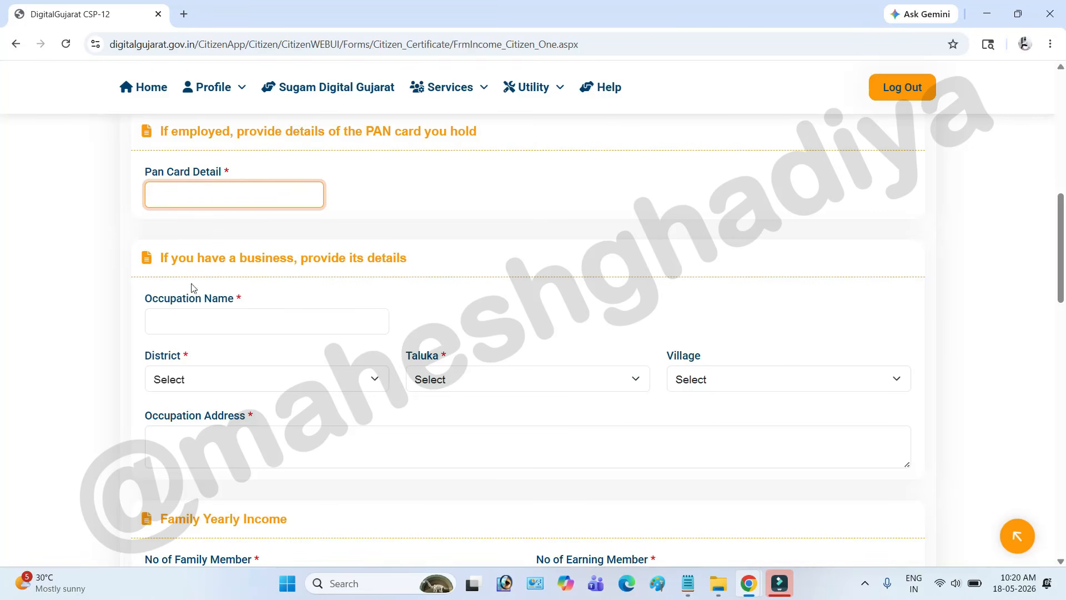
{"action": "left_click_drag", "start_coordinate": [164, 258], "coordinate": [410, 274]}
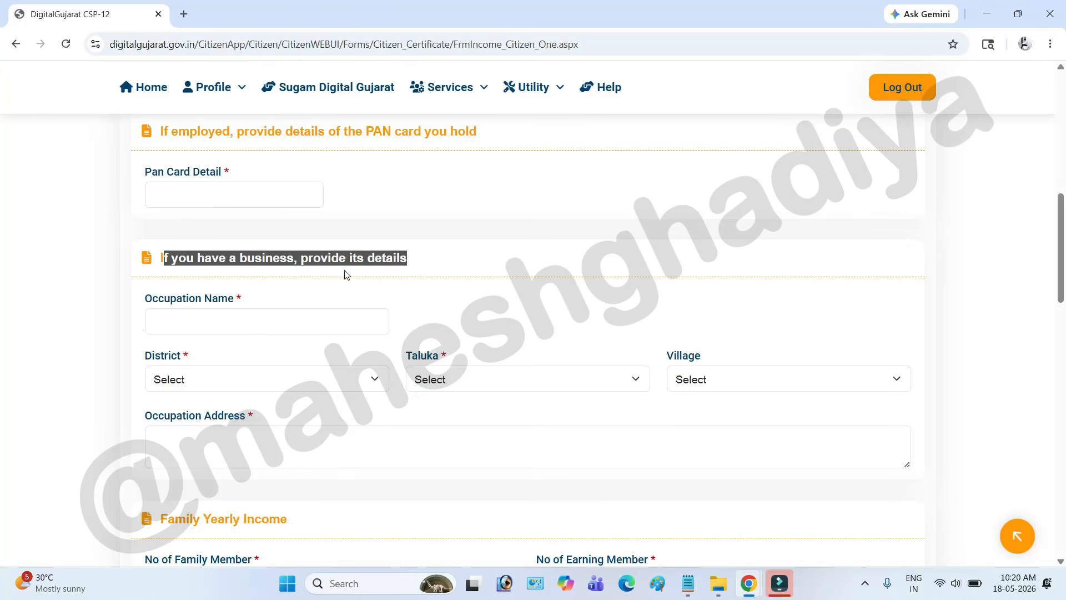
{"action": "left_click_drag", "start_coordinate": [150, 299], "coordinate": [233, 299]}
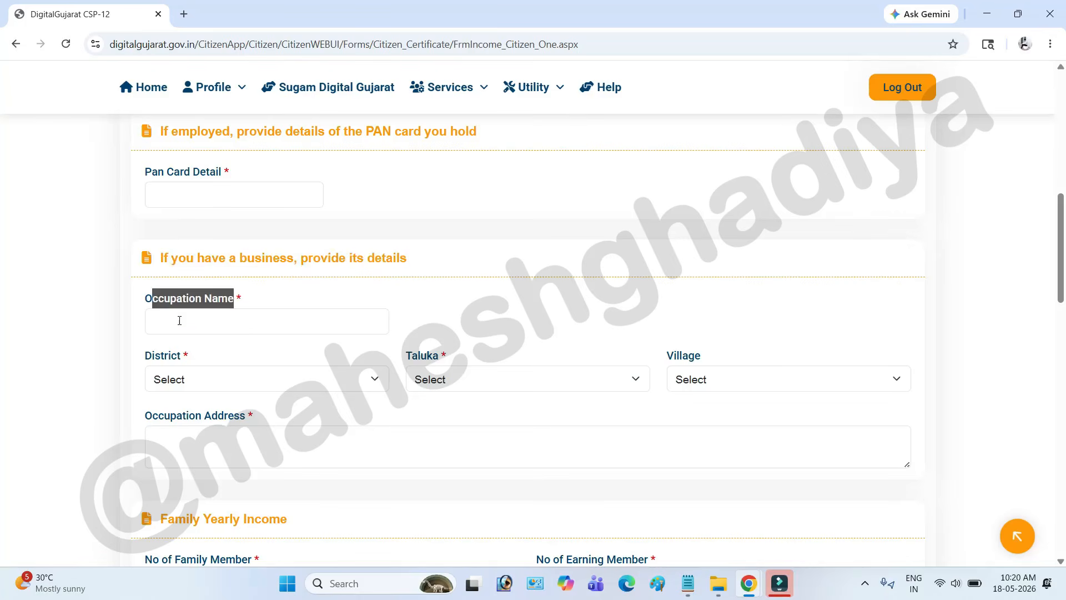
{"action": "left_click", "coordinate": [178, 322]}
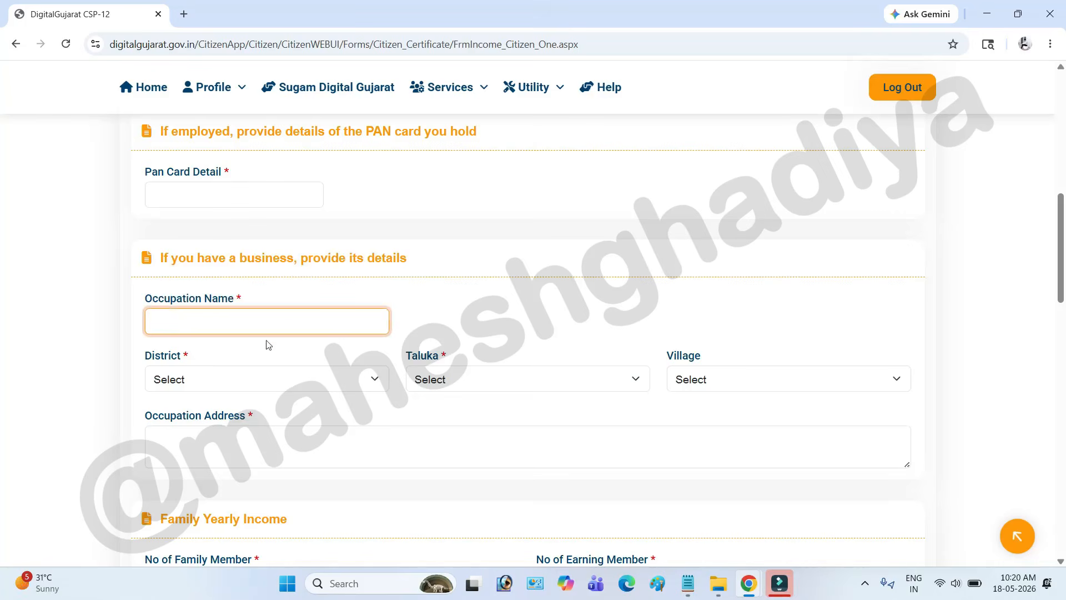
Set the business location to district Jamnagar, taluka Jamnagar (Rural) and village Chela, and activate the Occupation Address field.
{"action": "left_click", "coordinate": [217, 385]}
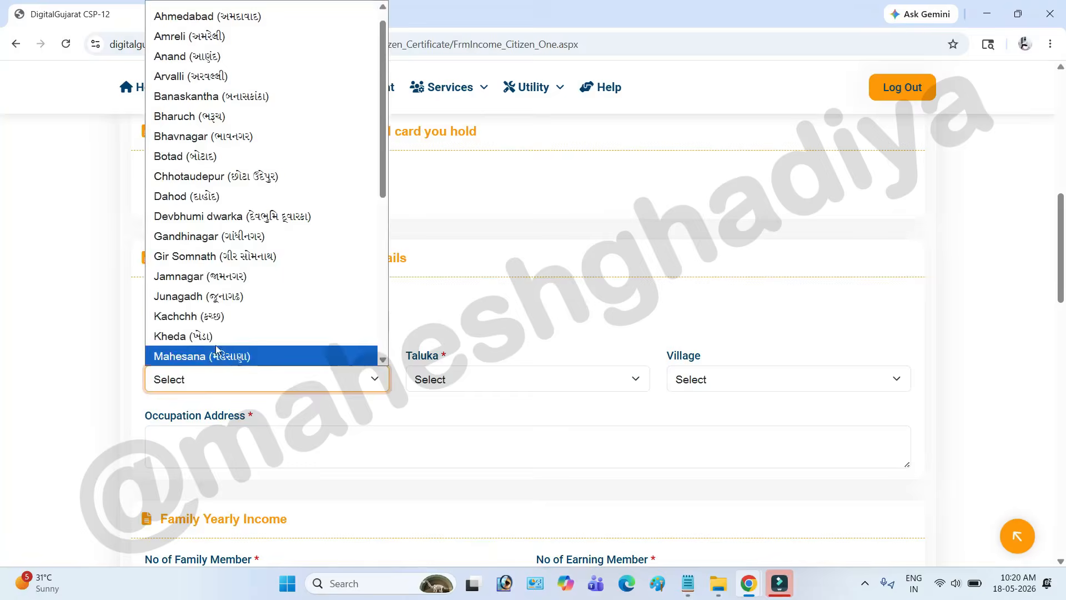
{"action": "left_click", "coordinate": [228, 277]}
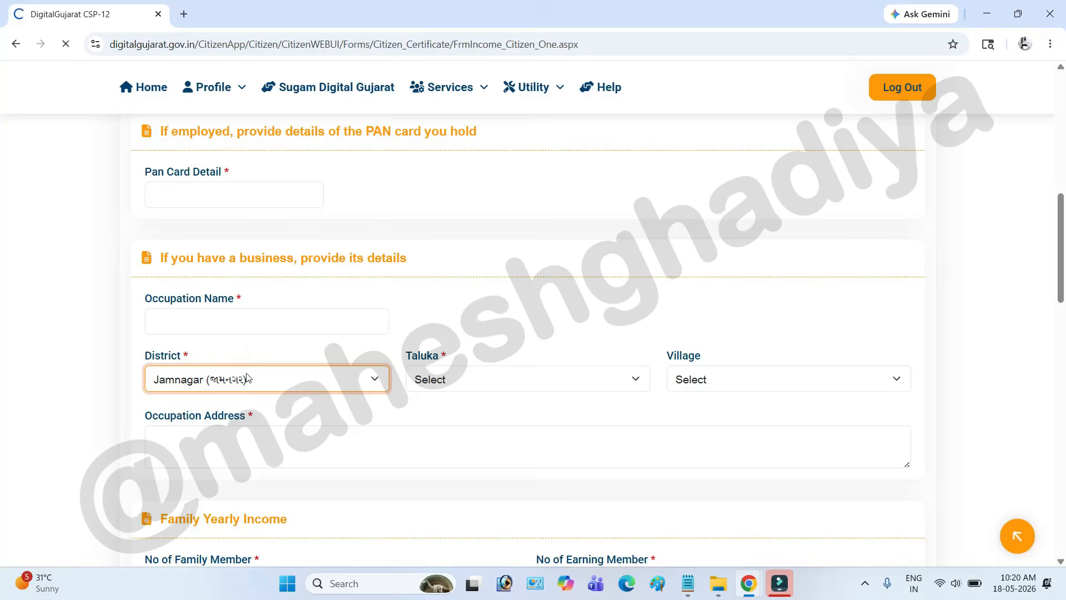
{"action": "left_click", "coordinate": [469, 383]}
{"action": "left_click", "coordinate": [493, 462]}
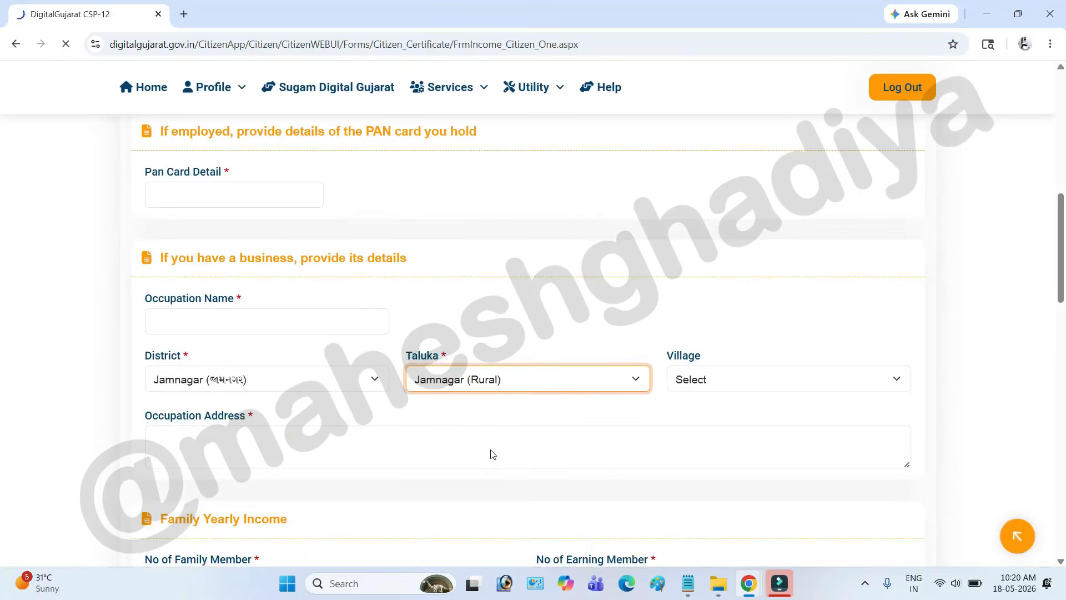
{"action": "left_click", "coordinate": [751, 378]}
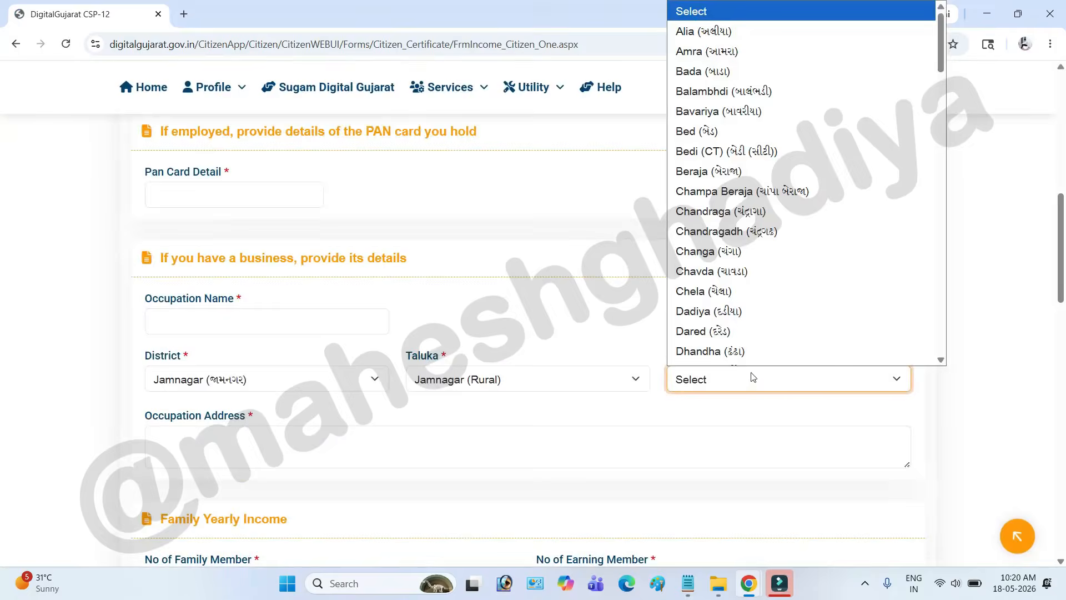
{"action": "left_click", "coordinate": [738, 281]}
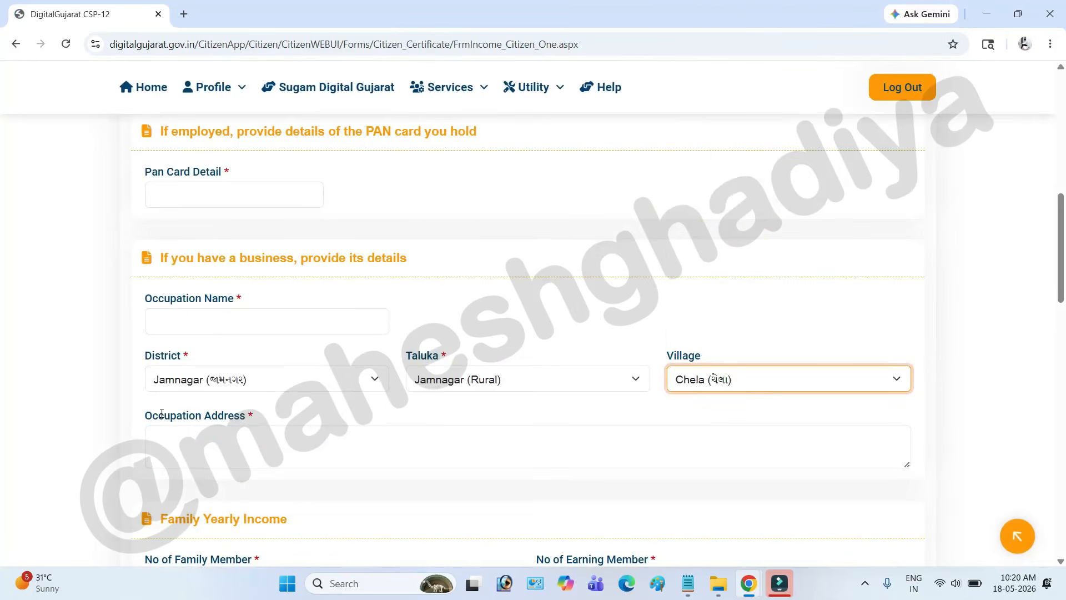
{"action": "left_click_drag", "start_coordinate": [143, 417], "coordinate": [248, 420]}
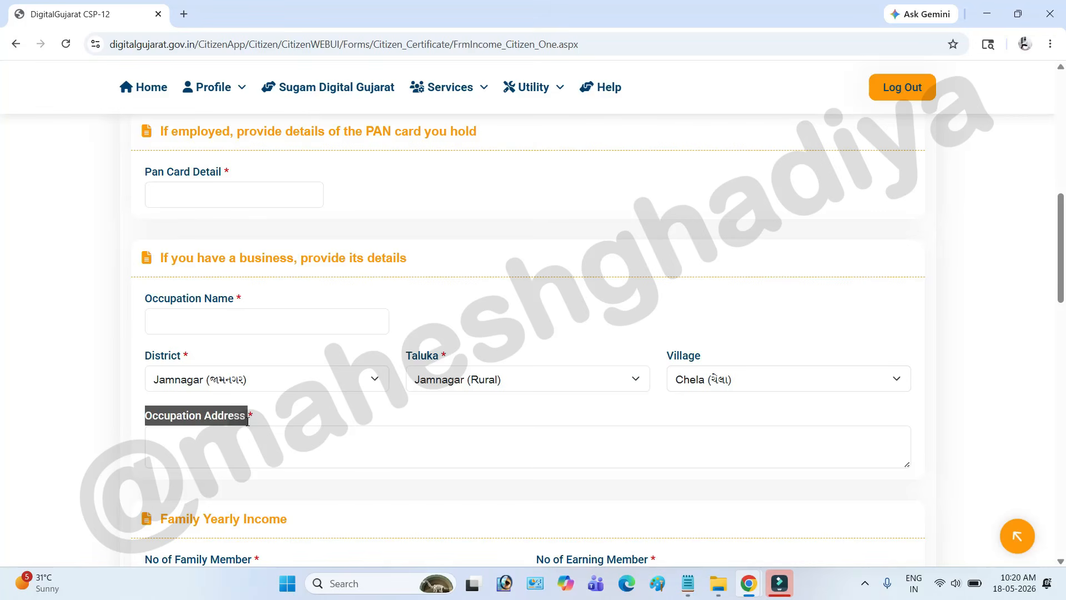
{"action": "left_click", "coordinate": [185, 439]}
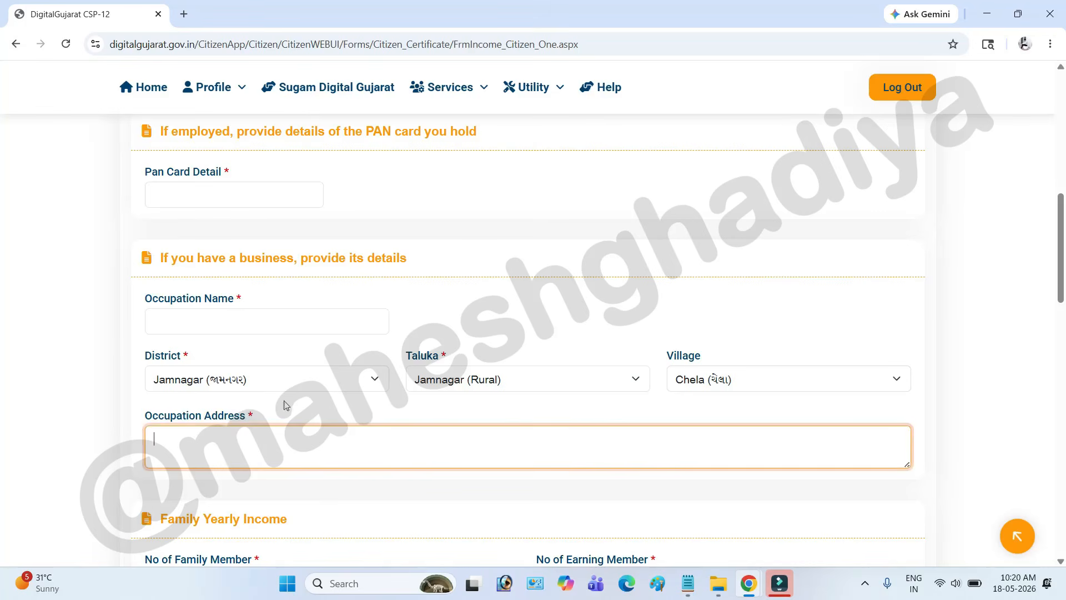
Set the number of family members to 5 in the Family Yearly Income section.
{"action": "scroll", "coordinate": [284, 405], "scroll_direction": "down", "scroll_amount": 5}
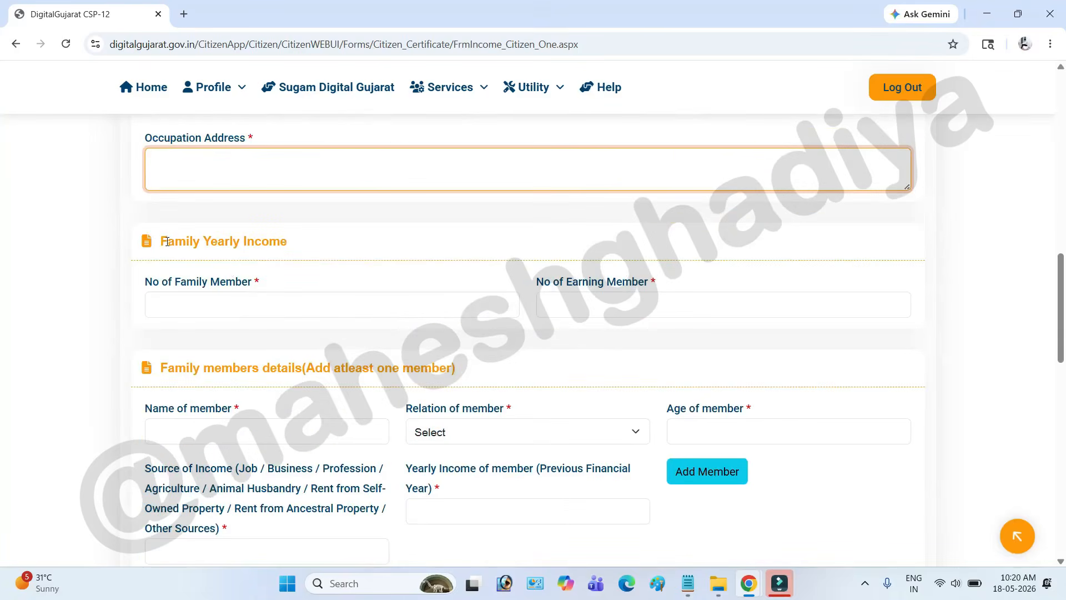
{"action": "left_click_drag", "start_coordinate": [167, 242], "coordinate": [333, 239]}
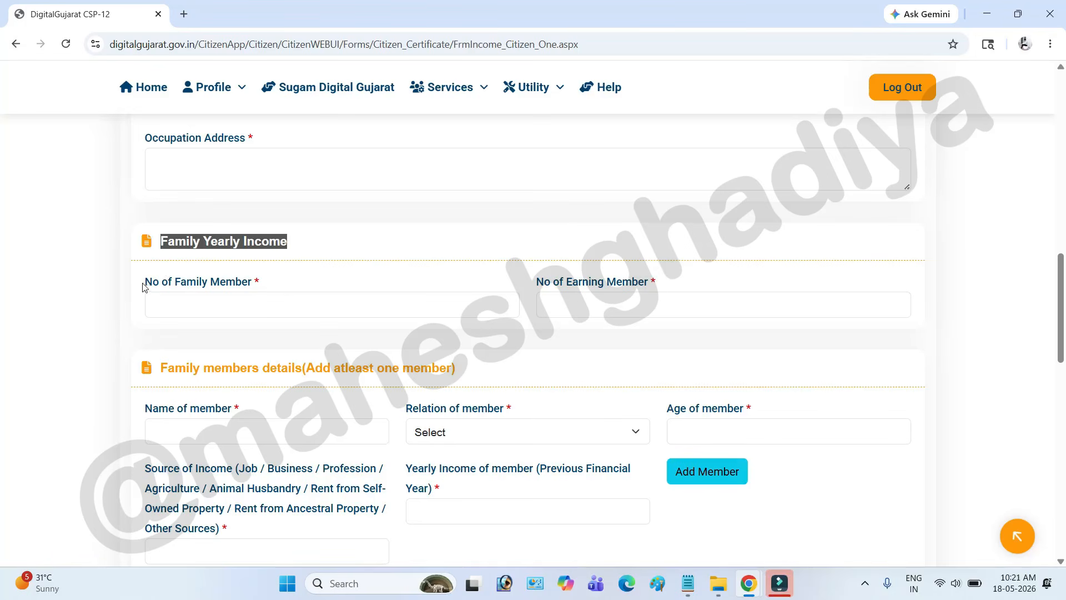
{"action": "left_click_drag", "start_coordinate": [142, 287], "coordinate": [286, 288]}
{"action": "left_click", "coordinate": [281, 289]}
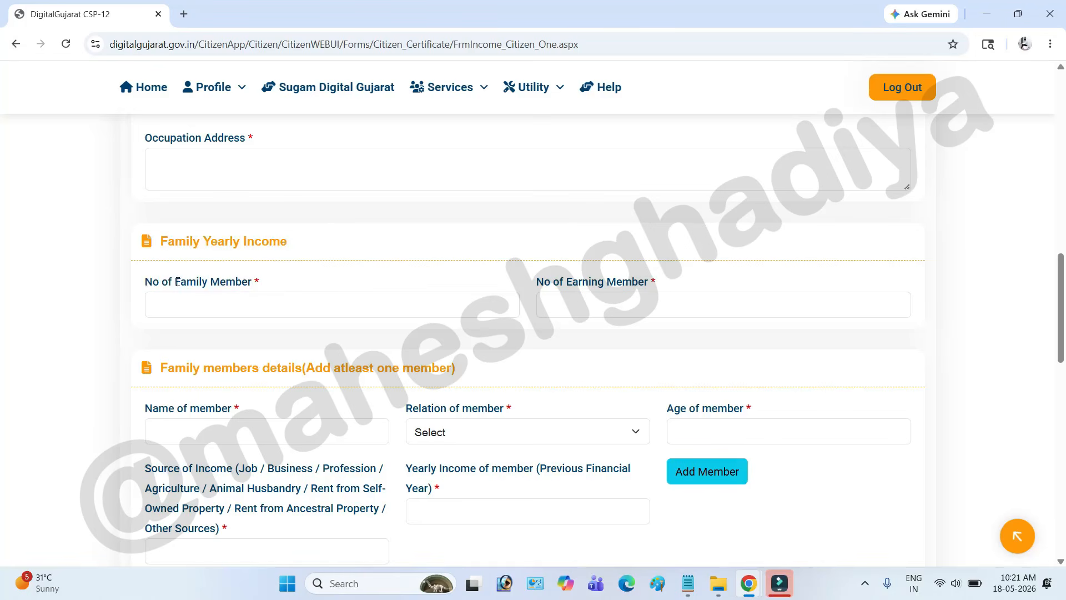
{"action": "left_click_drag", "start_coordinate": [143, 282], "coordinate": [296, 286]}
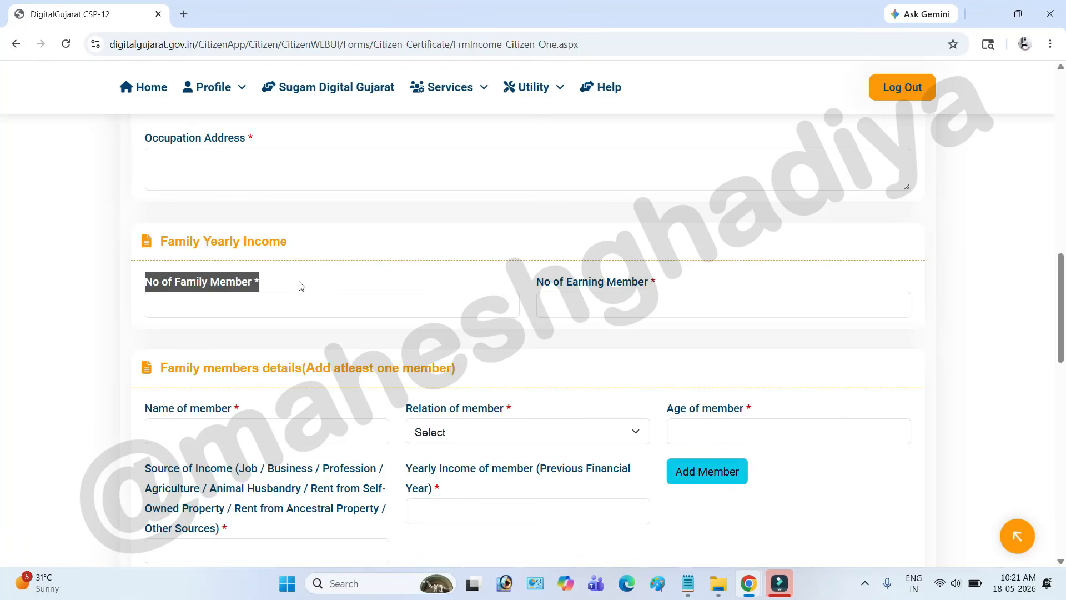
{"action": "left_click", "coordinate": [201, 309]}
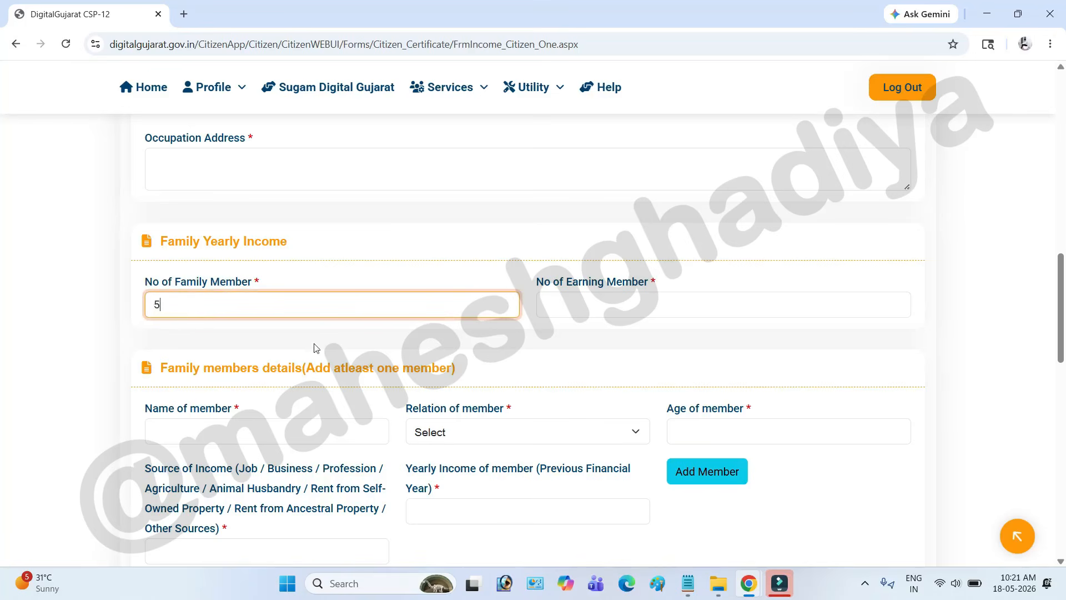
Set the number of earning members to 1 in the Family Yearly Income section.
{"action": "left_click_drag", "start_coordinate": [534, 282], "coordinate": [653, 280]}
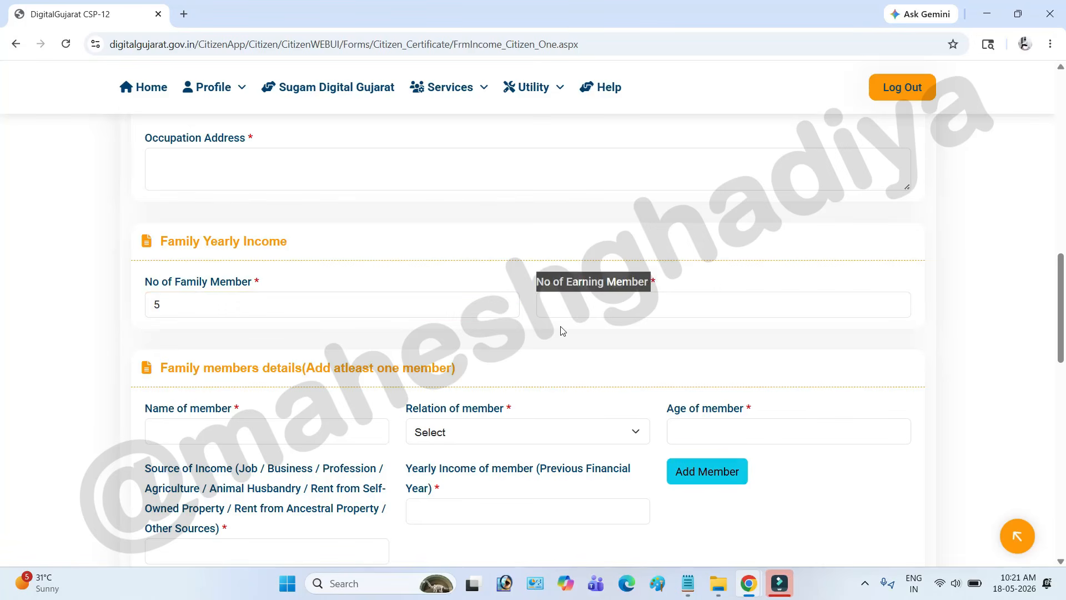
{"action": "left_click", "coordinate": [566, 310]}
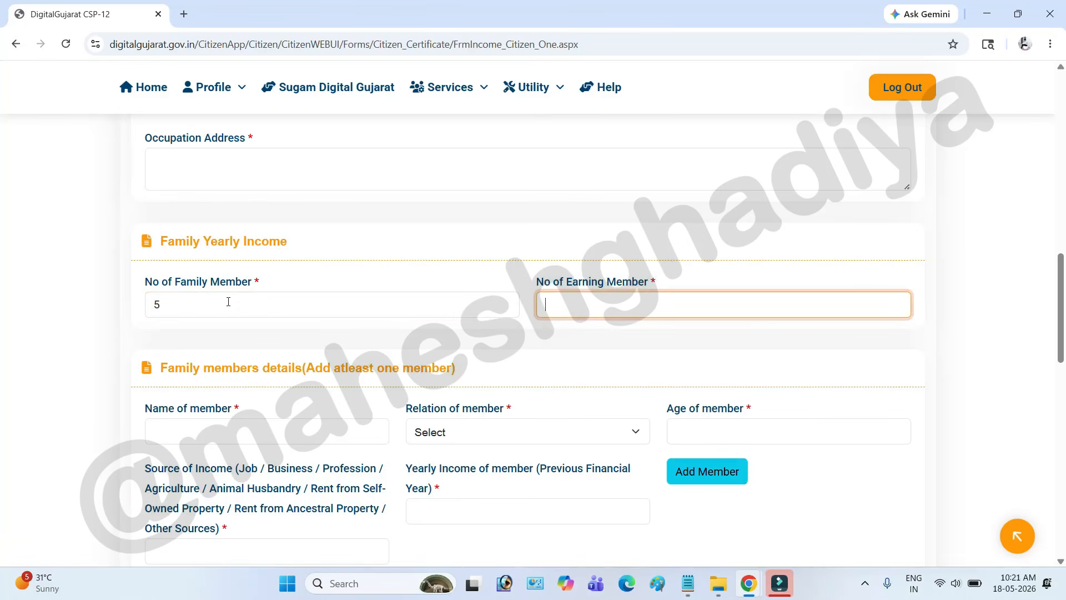
{"action": "left_click", "coordinate": [178, 305]}
{"action": "left_click_drag", "start_coordinate": [154, 304], "coordinate": [507, 311]}
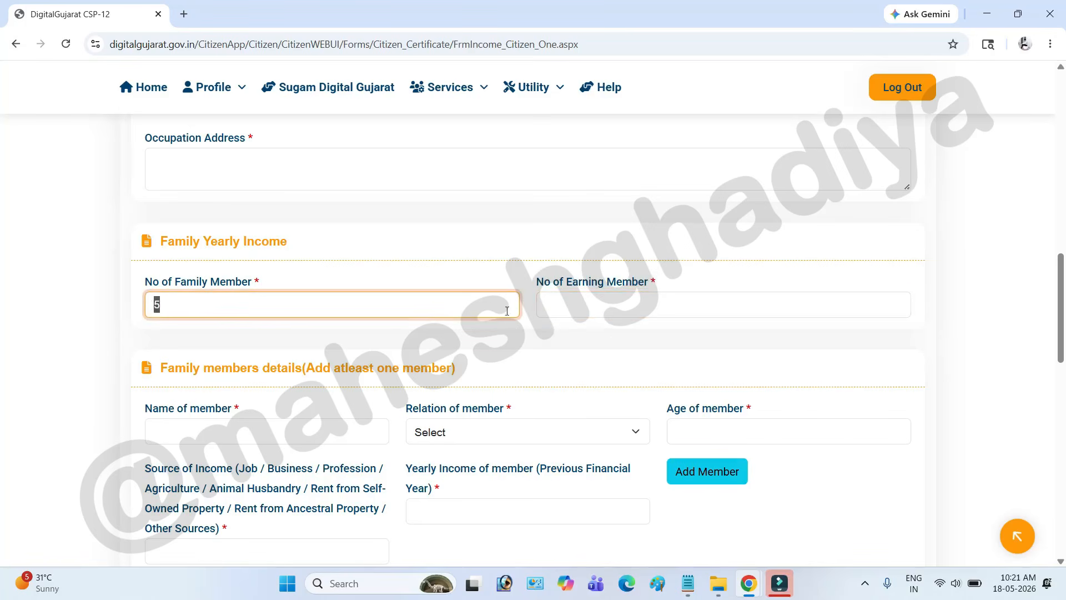
{"action": "left_click", "coordinate": [569, 305]}
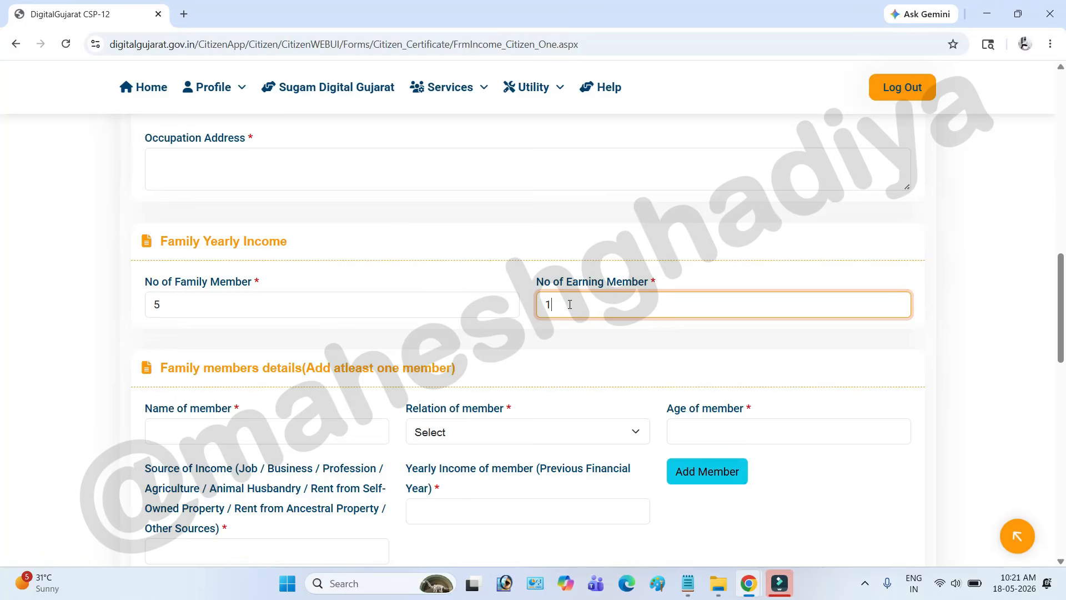
{"action": "left_click", "coordinate": [520, 369]}
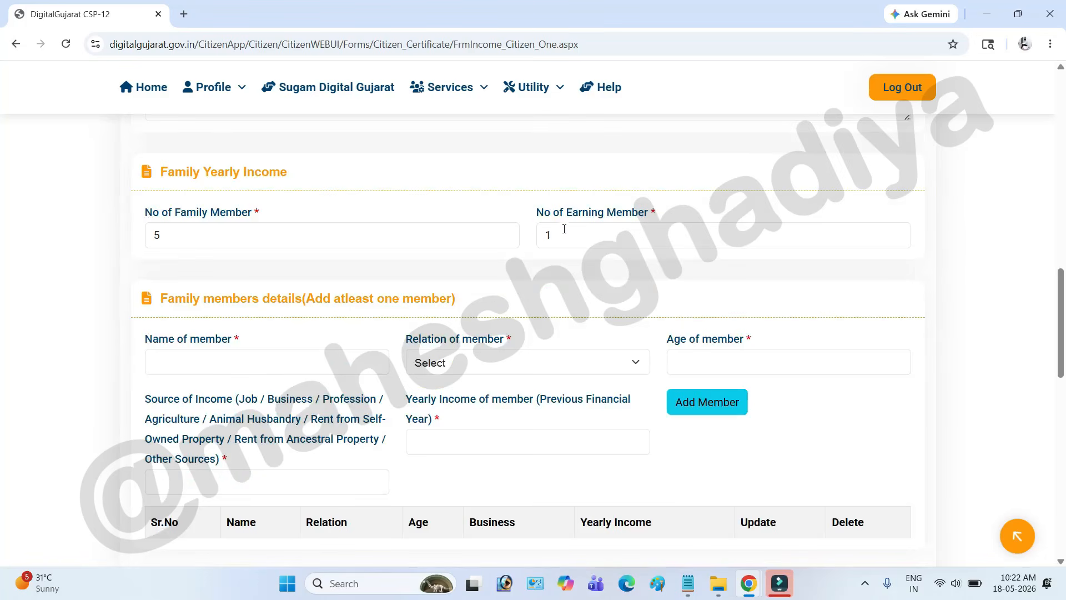
{"action": "left_click", "coordinate": [564, 230]}
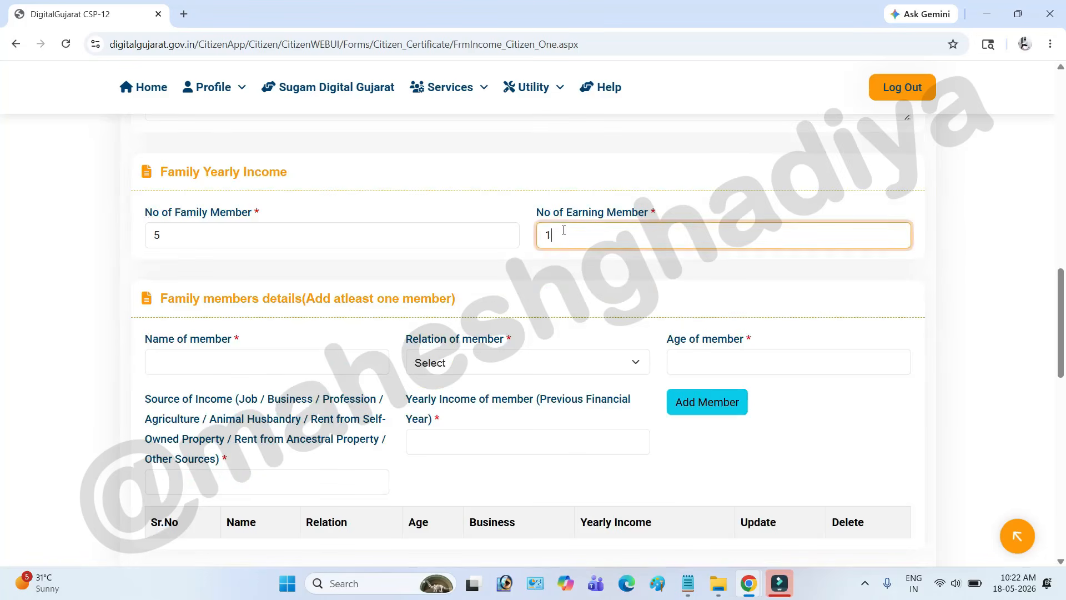
{"action": "left_click_drag", "start_coordinate": [563, 230], "coordinate": [547, 233]}
Add a family member with a name, relation Self, age 30, source of income ખેડૂત and yearly income 1000.
{"action": "left_click_drag", "start_coordinate": [144, 339], "coordinate": [231, 344]}
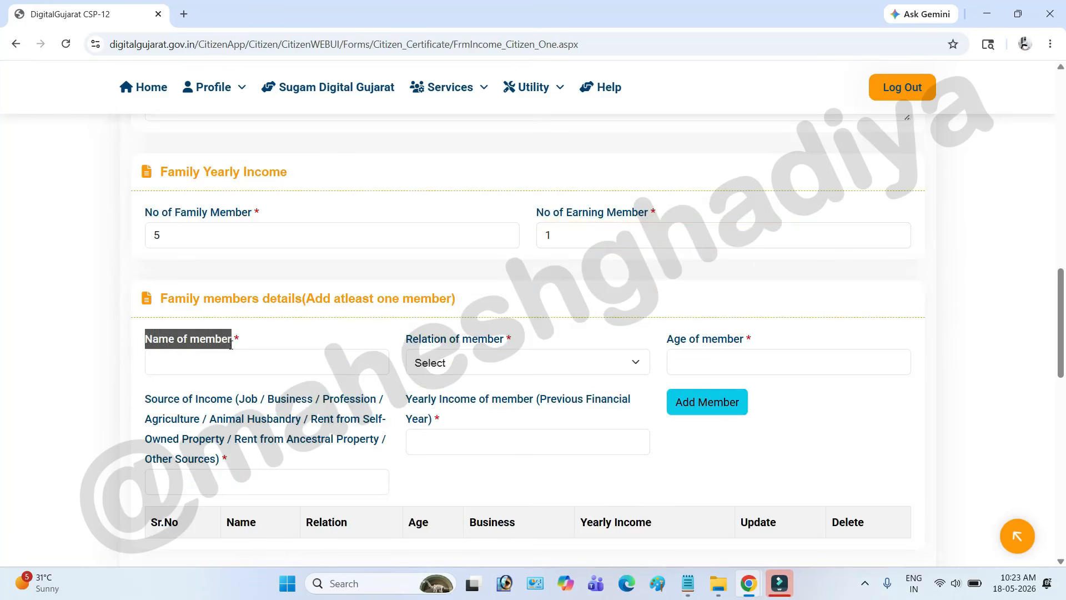
{"action": "left_click", "coordinate": [170, 364]}
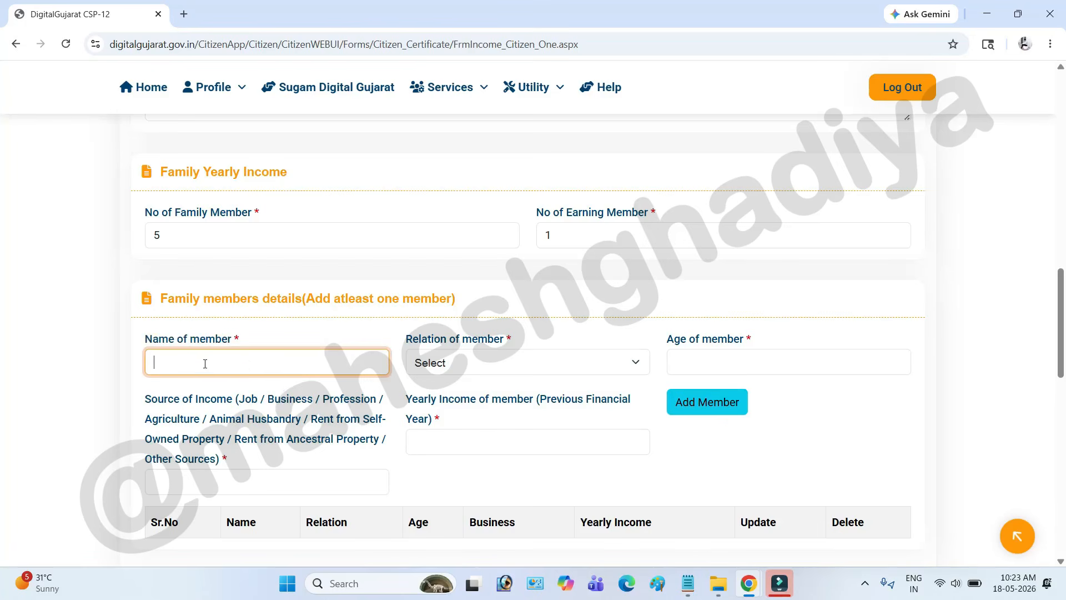
{"action": "left_click", "coordinate": [483, 363]}
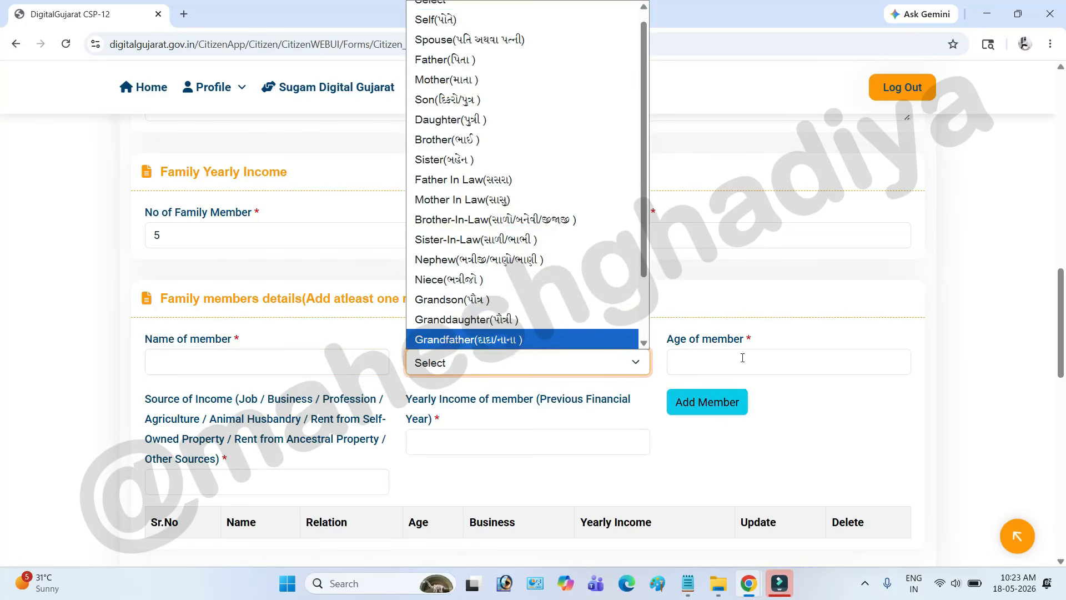
{"action": "left_click_drag", "start_coordinate": [671, 341], "coordinate": [731, 354]}
{"action": "left_click", "coordinate": [689, 364]}
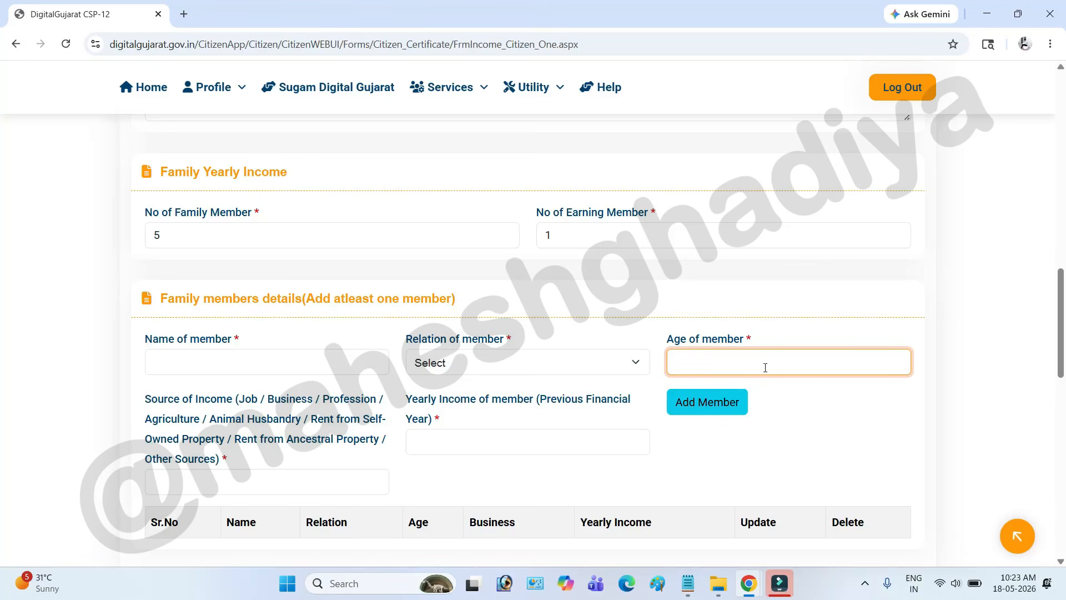
{"action": "left_click_drag", "start_coordinate": [418, 399], "coordinate": [499, 423]}
{"action": "left_click", "coordinate": [446, 442]}
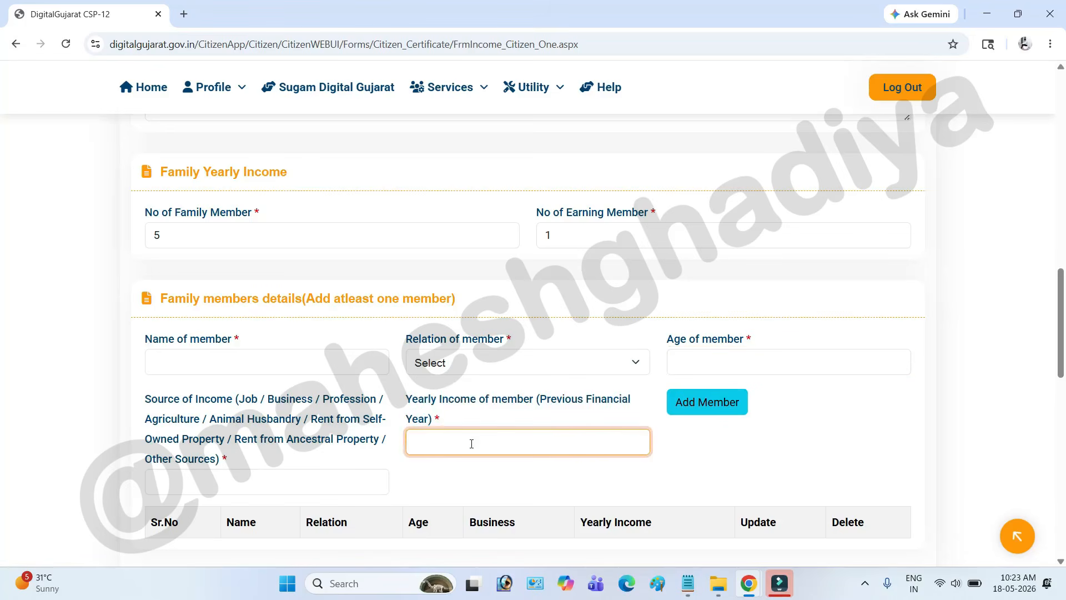
{"action": "left_click_drag", "start_coordinate": [148, 404], "coordinate": [256, 426]}
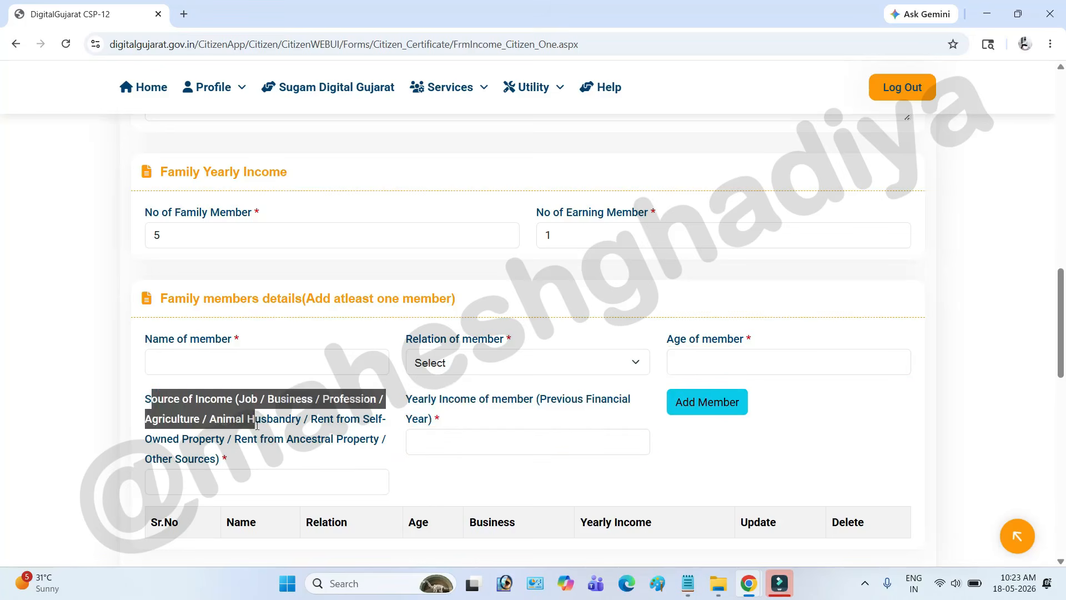
{"action": "left_click", "coordinate": [190, 479]}
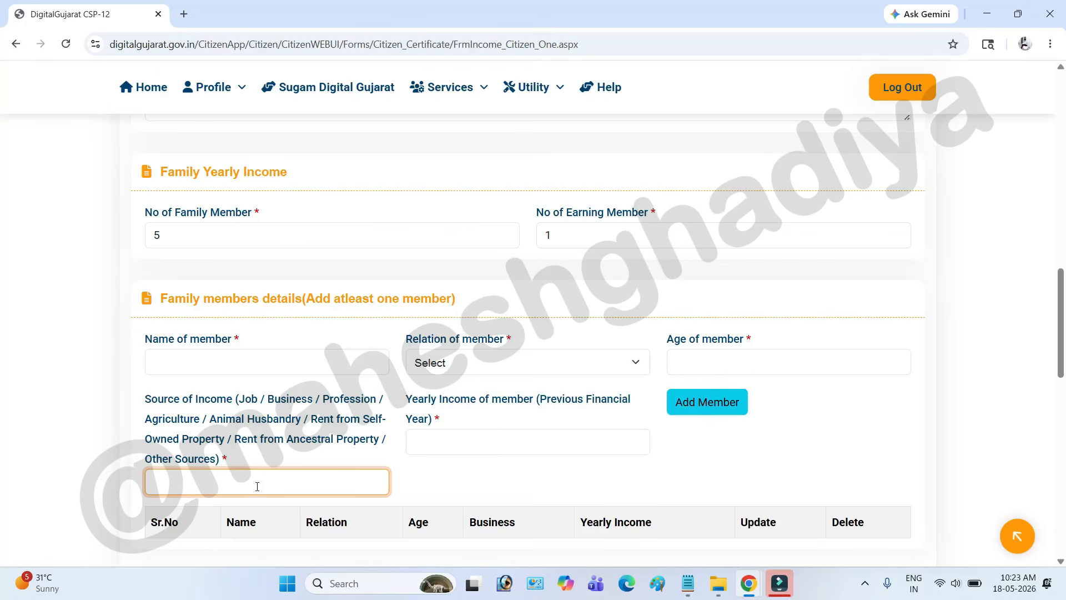
{"action": "left_click", "coordinate": [708, 404]}
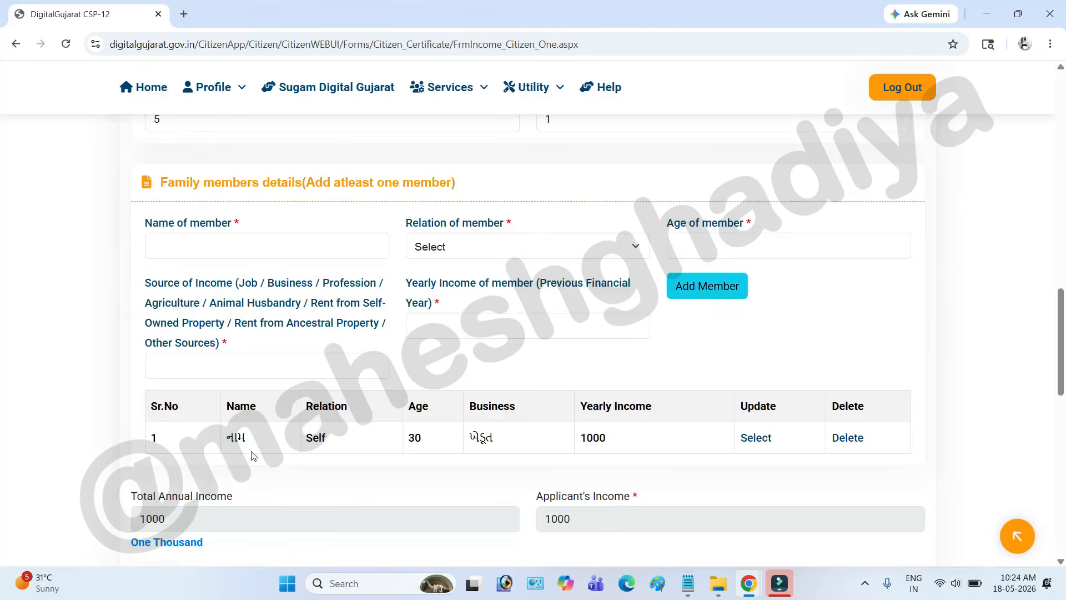
Review the added member's name, relation, age, business and yearly income, plus the Total Annual Income and Applicant's Income fields.
{"action": "left_click_drag", "start_coordinate": [205, 442], "coordinate": [669, 449]}
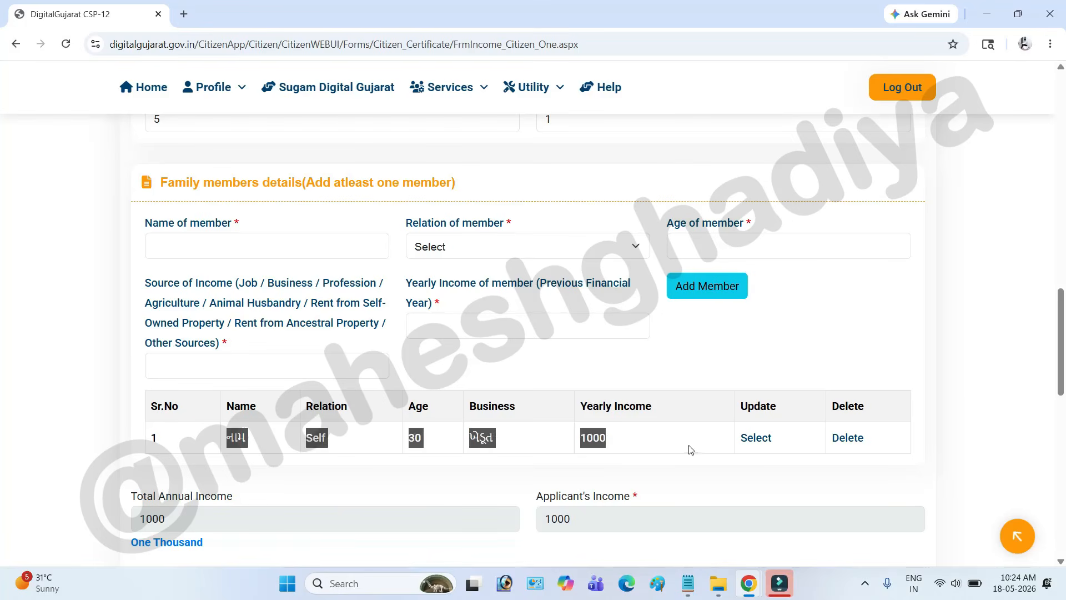
{"action": "left_click_drag", "start_coordinate": [224, 409], "coordinate": [276, 411]}
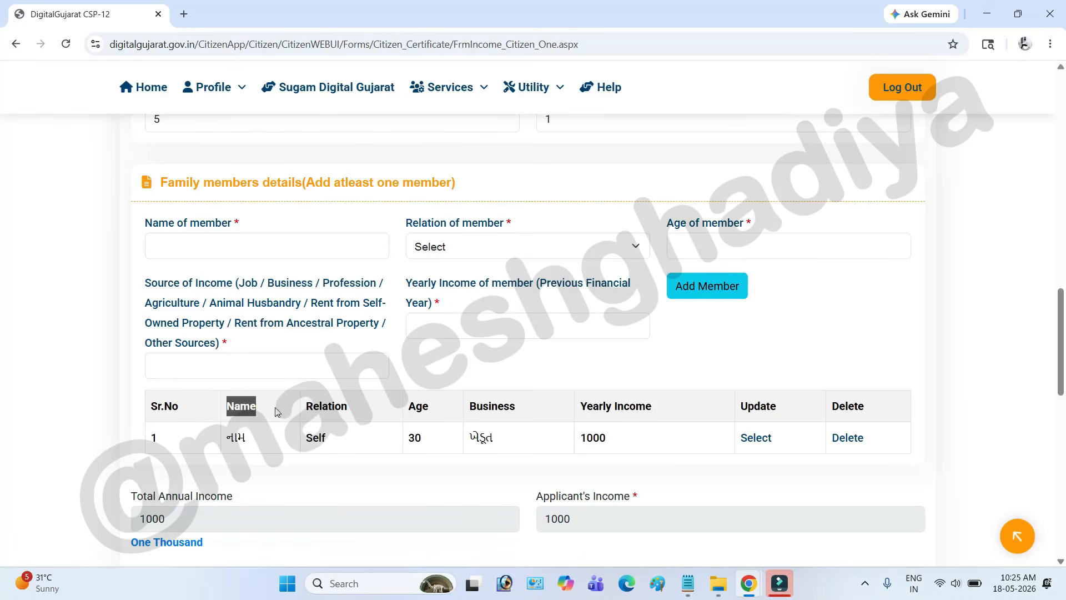
{"action": "double_click", "coordinate": [323, 419]}
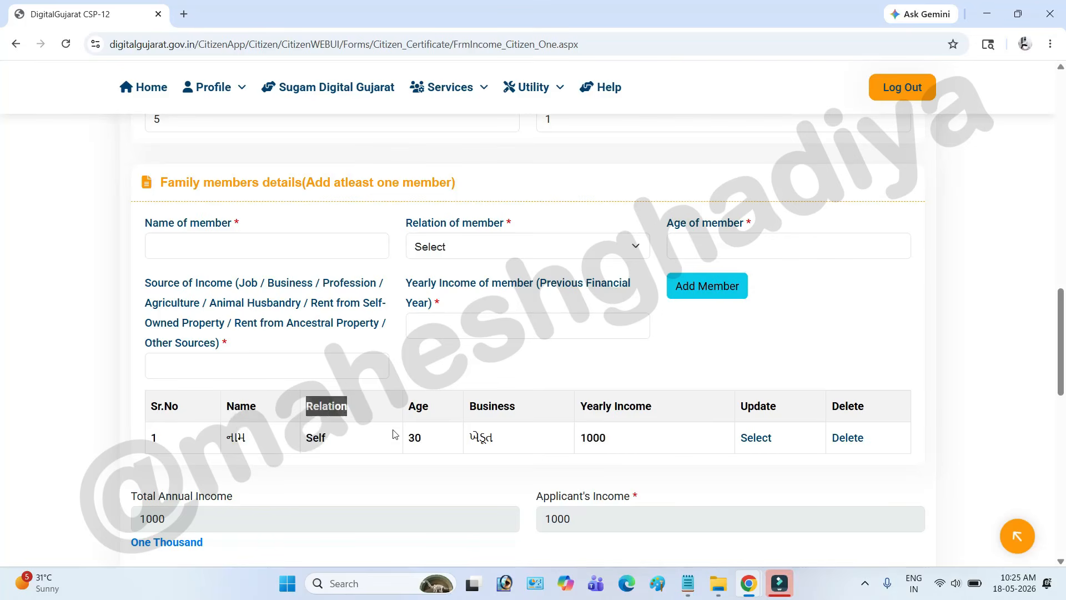
{"action": "double_click", "coordinate": [413, 437]}
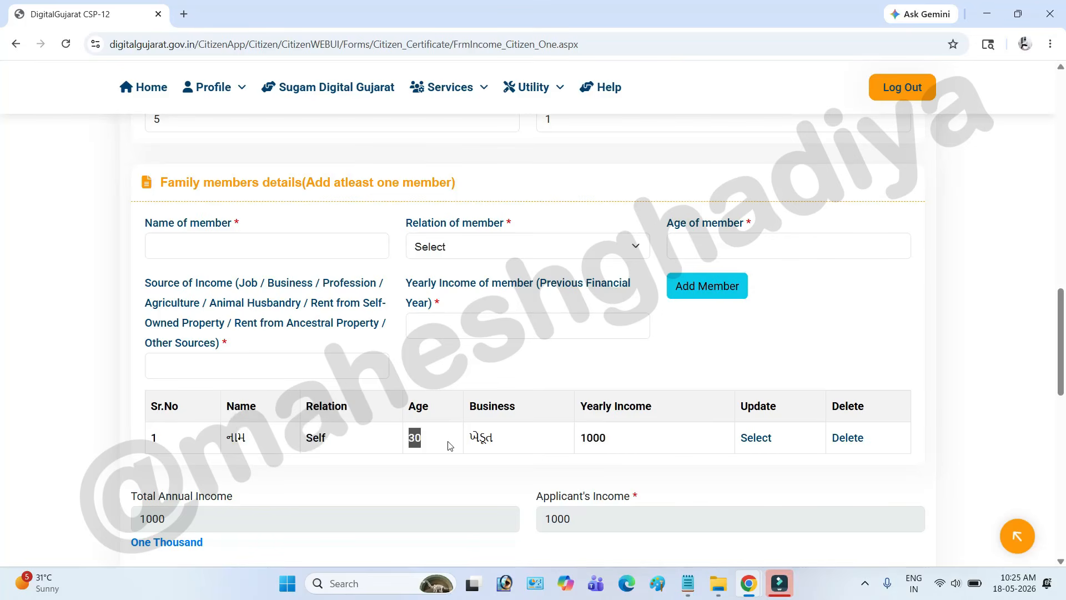
{"action": "double_click", "coordinate": [471, 410]}
{"action": "left_click_drag", "start_coordinate": [574, 405], "coordinate": [646, 410]}
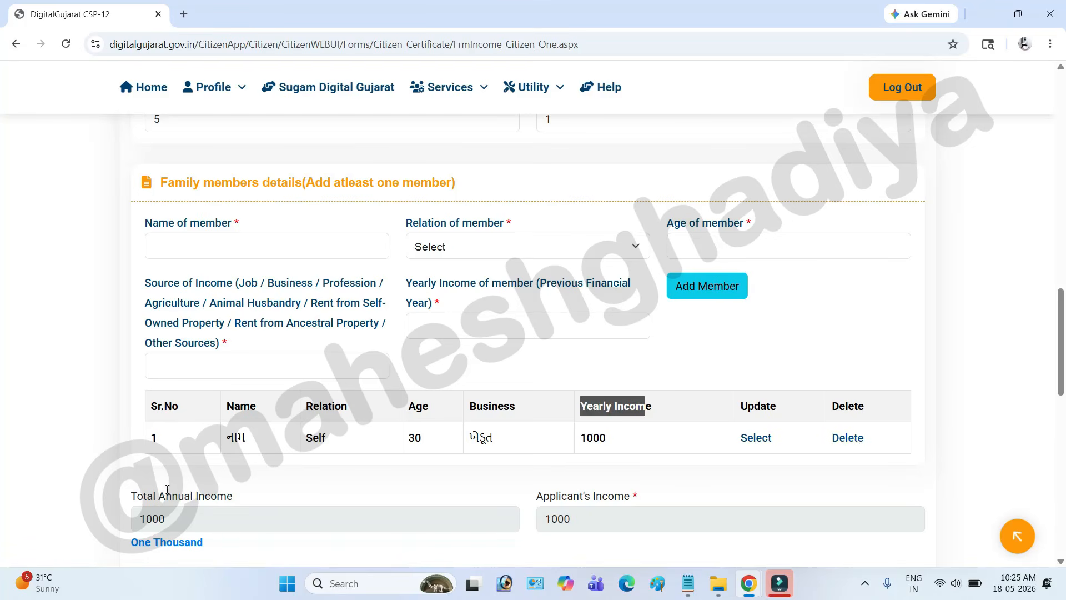
{"action": "left_click_drag", "start_coordinate": [139, 494], "coordinate": [221, 496]}
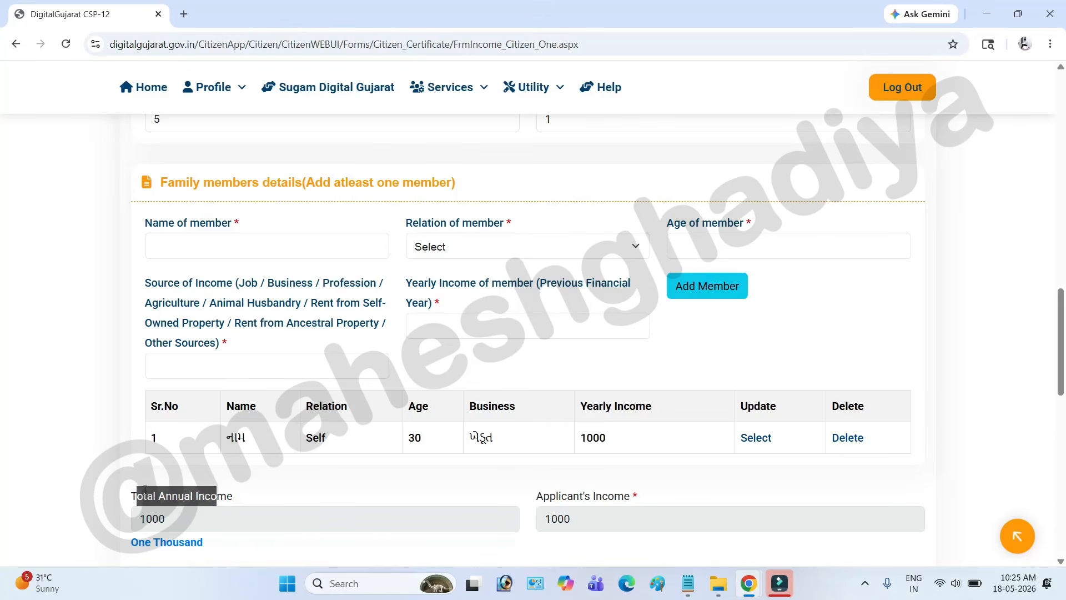
{"action": "left_click_drag", "start_coordinate": [164, 522], "coordinate": [136, 522]}
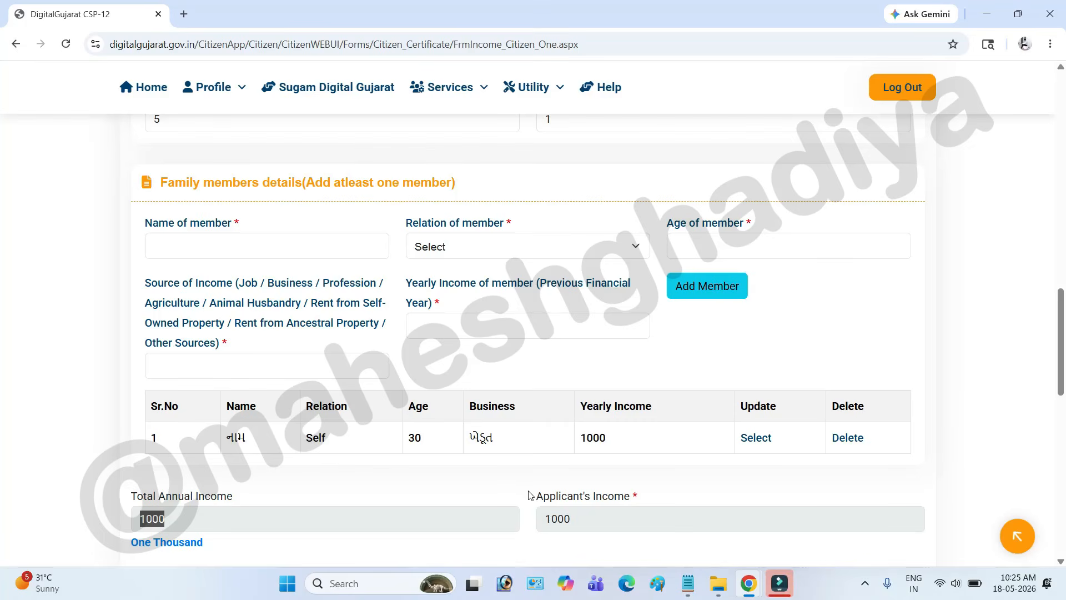
{"action": "left_click_drag", "start_coordinate": [531, 496], "coordinate": [538, 523]}
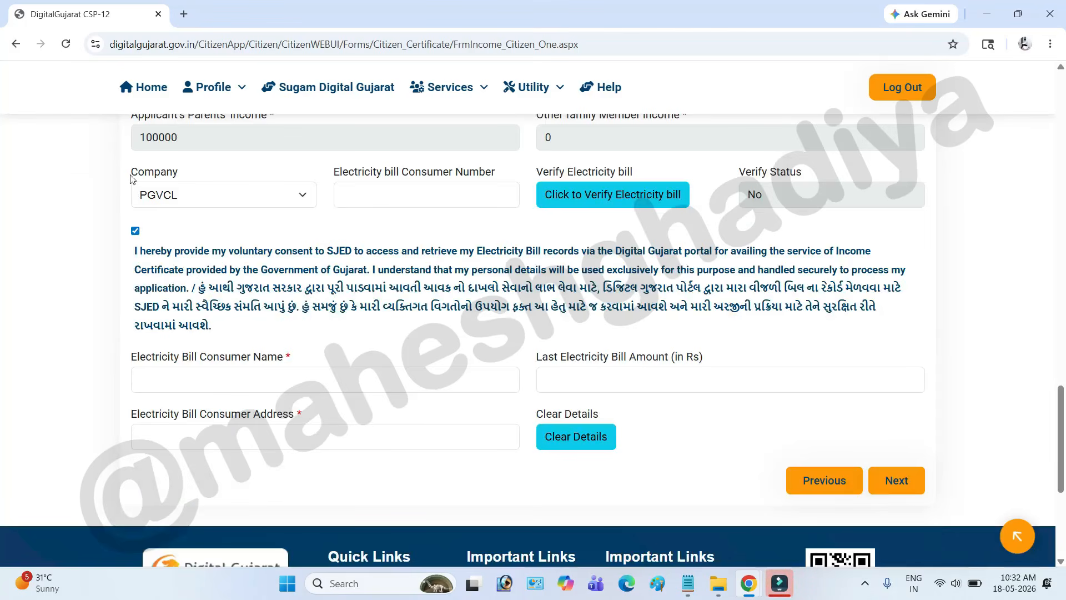
Select PGVCL as the electricity company and re-tick the consent to retrieve the electricity bill records.
{"action": "left_click_drag", "start_coordinate": [131, 172], "coordinate": [176, 172]}
{"action": "left_click", "coordinate": [202, 200]}
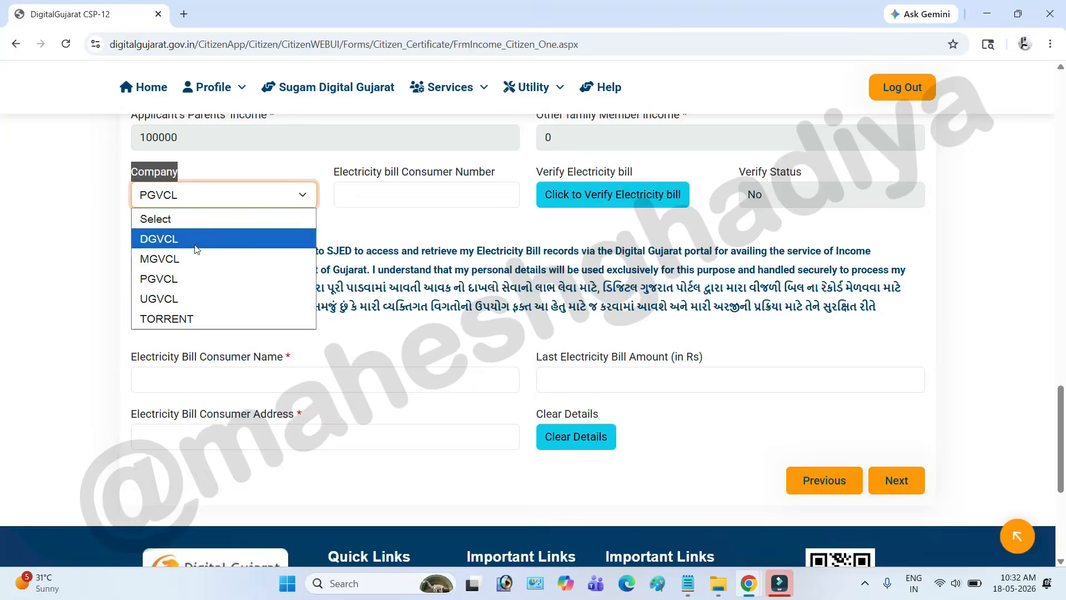
{"action": "left_click", "coordinate": [186, 284]}
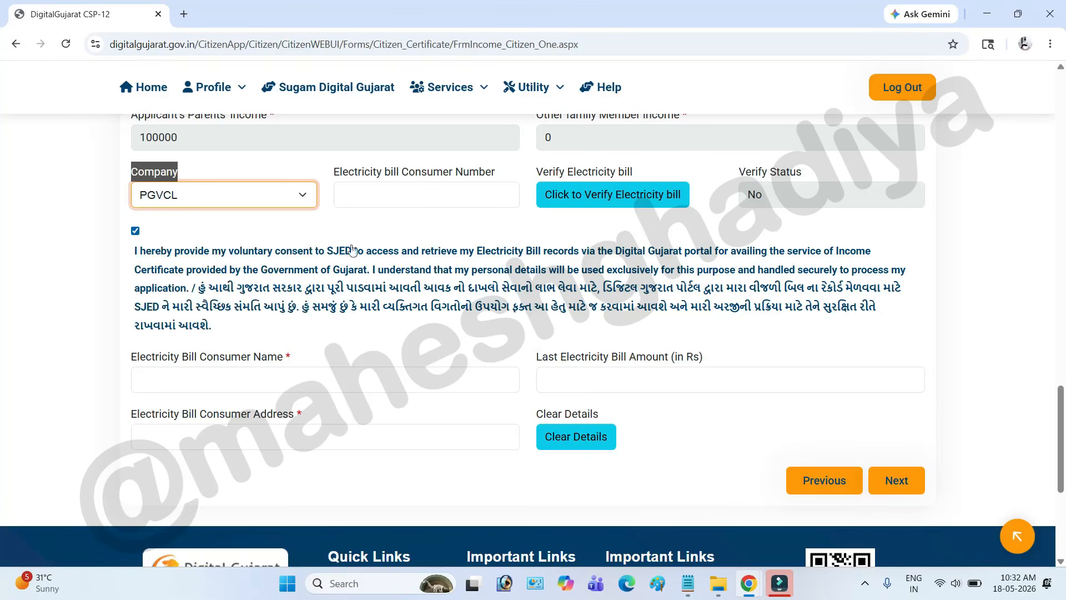
{"action": "left_click_drag", "start_coordinate": [340, 173], "coordinate": [451, 187]}
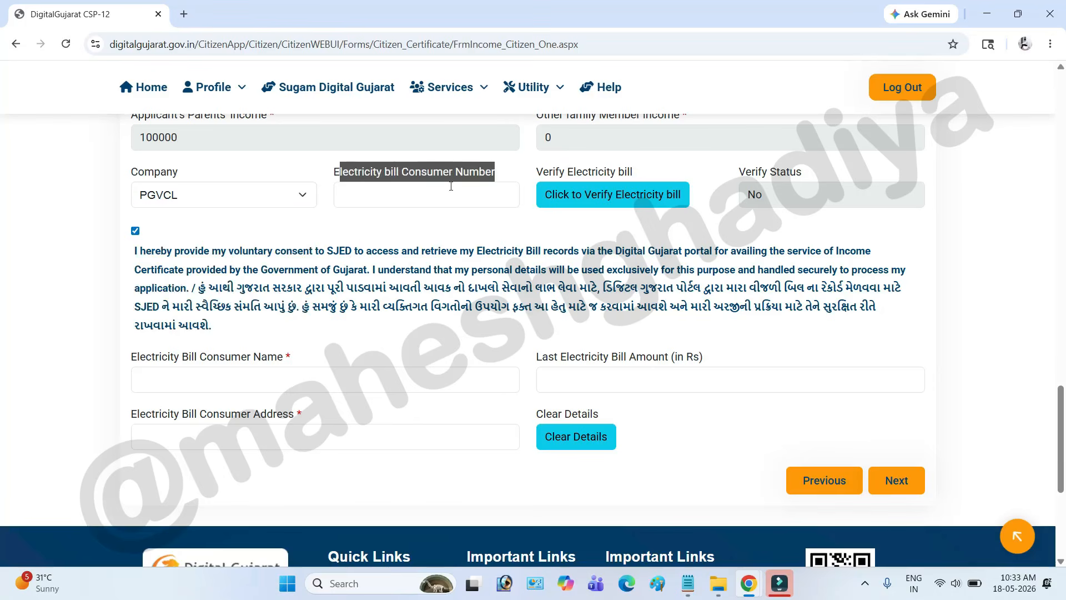
{"action": "left_click", "coordinate": [351, 198]}
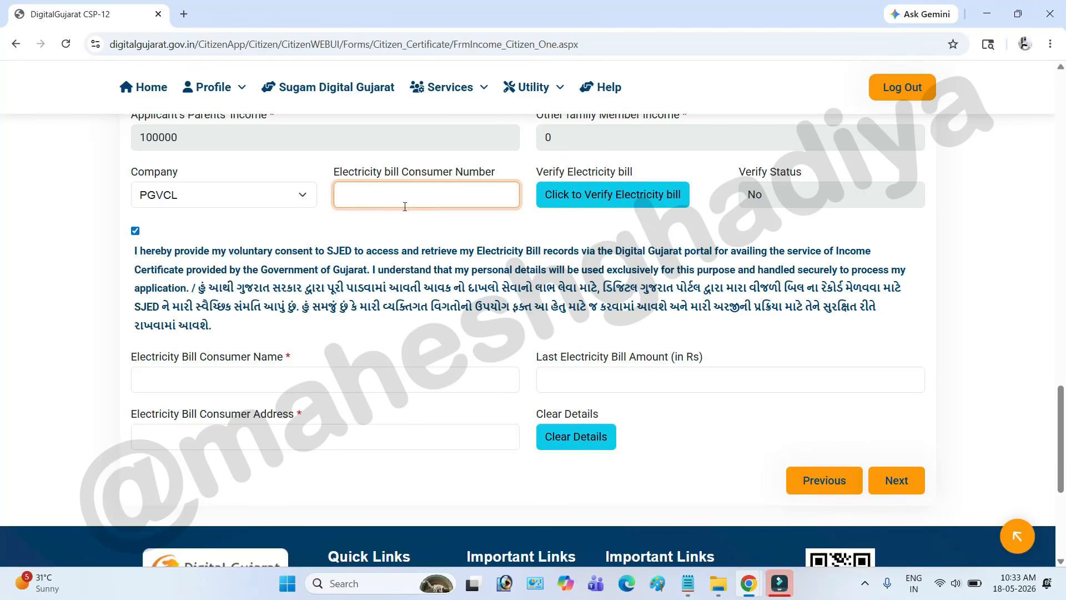
{"action": "left_click", "coordinate": [136, 231]}
{"action": "left_click", "coordinate": [136, 231]}
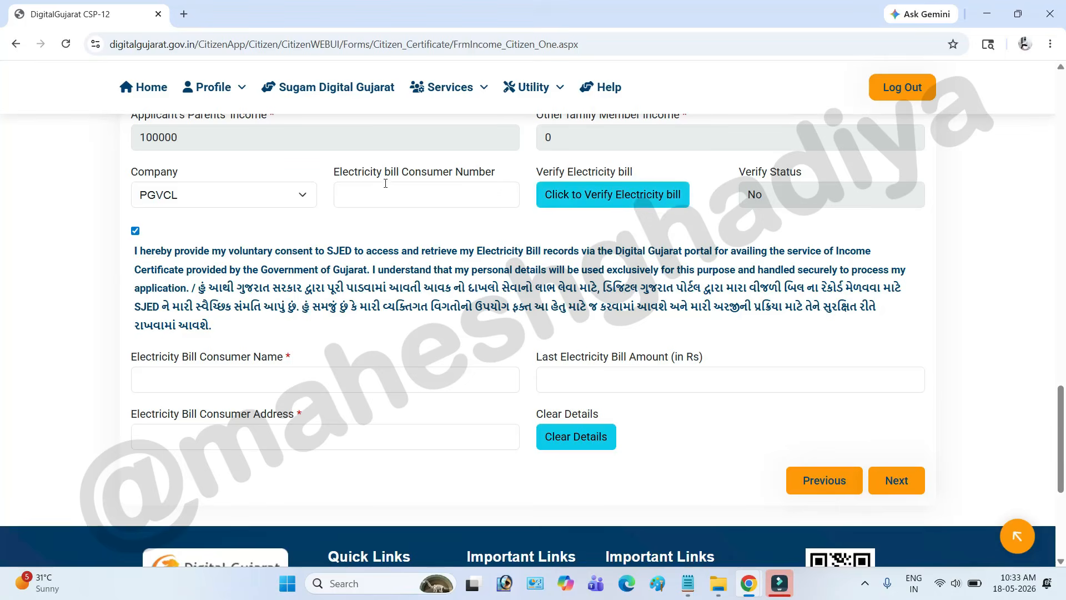
Review the electricity bill's consumer number, consumer name, last bill amount and consumer address fields, and check its Verify Status.
{"action": "left_click_drag", "start_coordinate": [371, 170], "coordinate": [498, 176]}
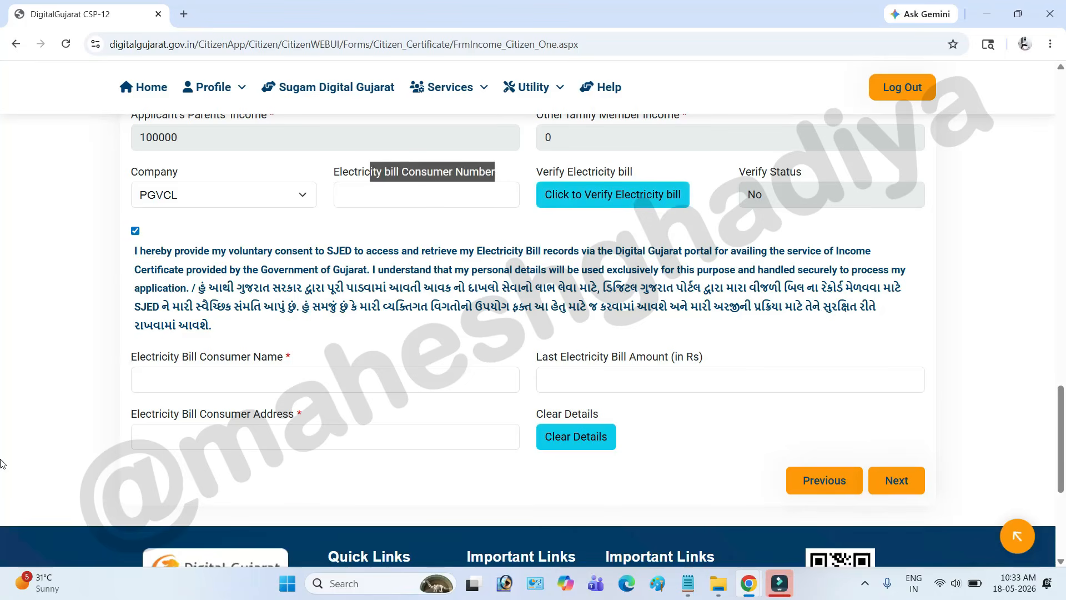
{"action": "left_click_drag", "start_coordinate": [138, 357], "coordinate": [283, 355]}
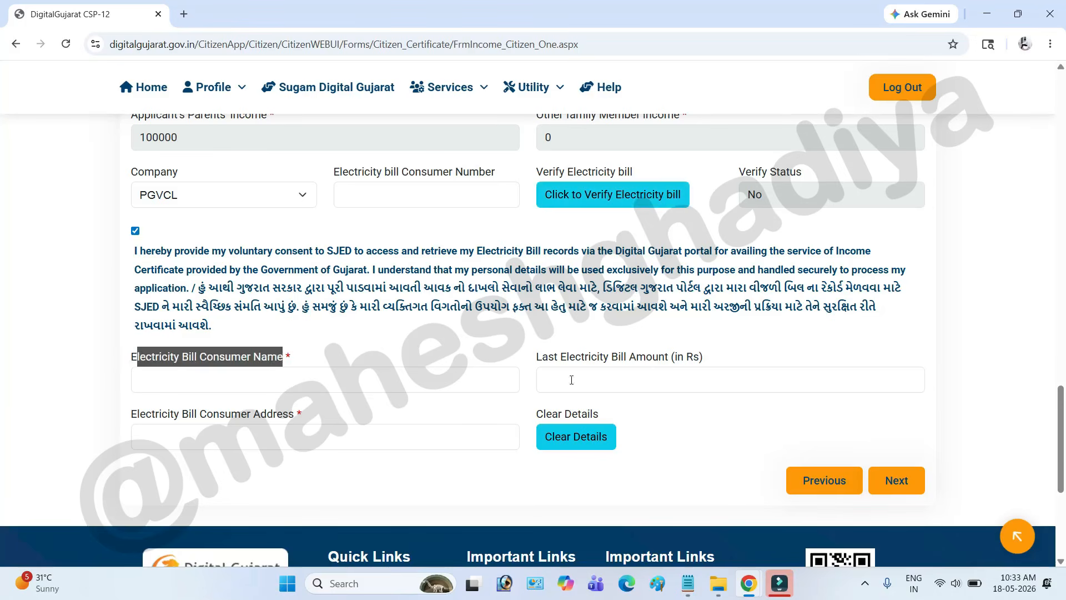
{"action": "left_click_drag", "start_coordinate": [542, 356], "coordinate": [684, 357]}
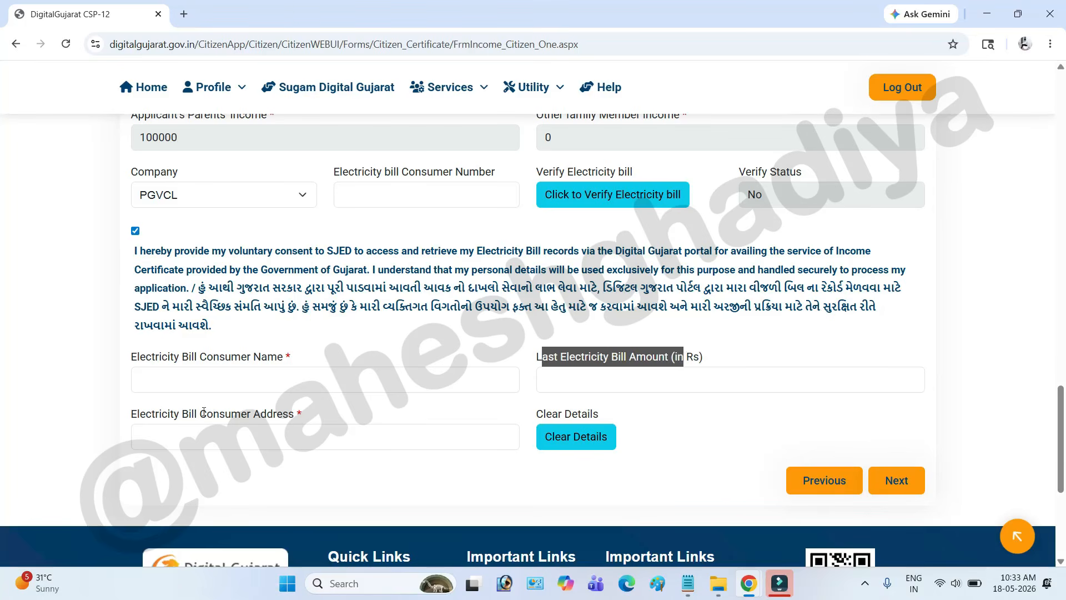
{"action": "left_click", "coordinate": [139, 415]}
{"action": "left_click_drag", "start_coordinate": [283, 419], "coordinate": [219, 433]}
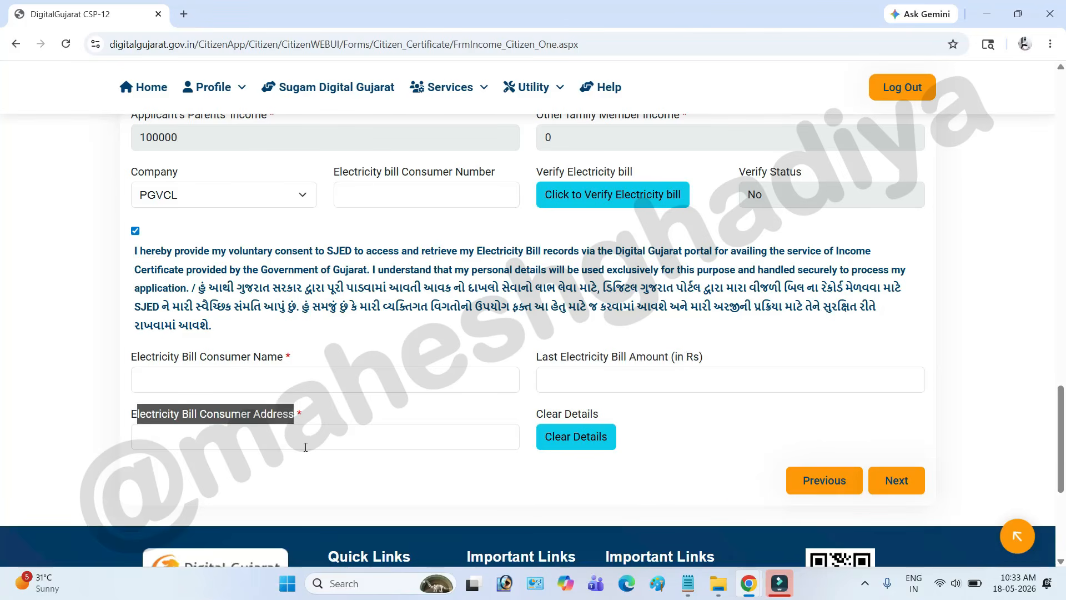
{"action": "left_click", "coordinate": [164, 382]}
{"action": "key", "text": "Tab"}
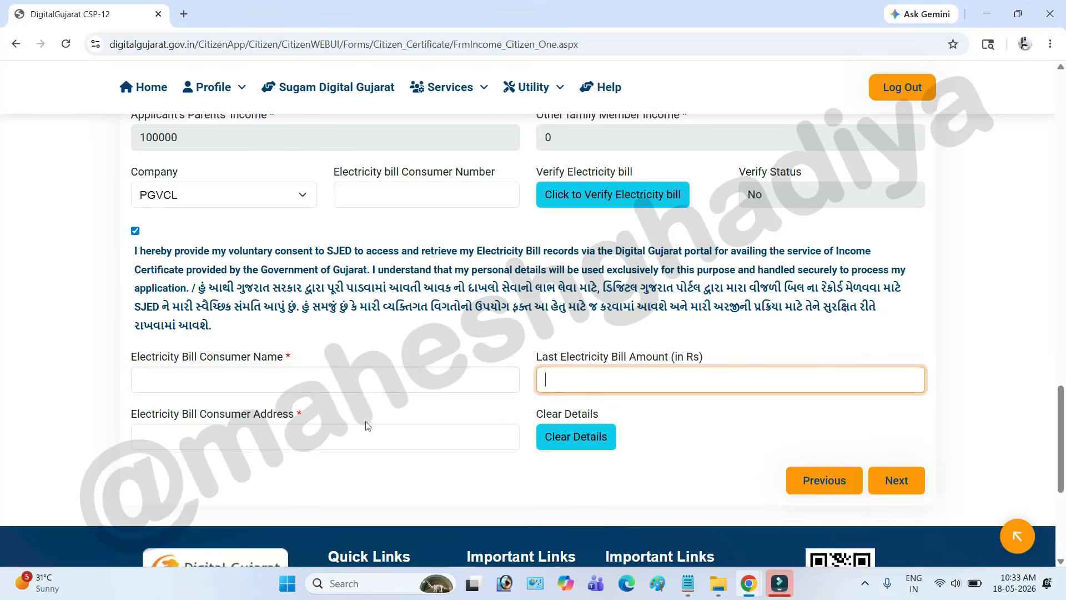
{"action": "left_click", "coordinate": [338, 429]}
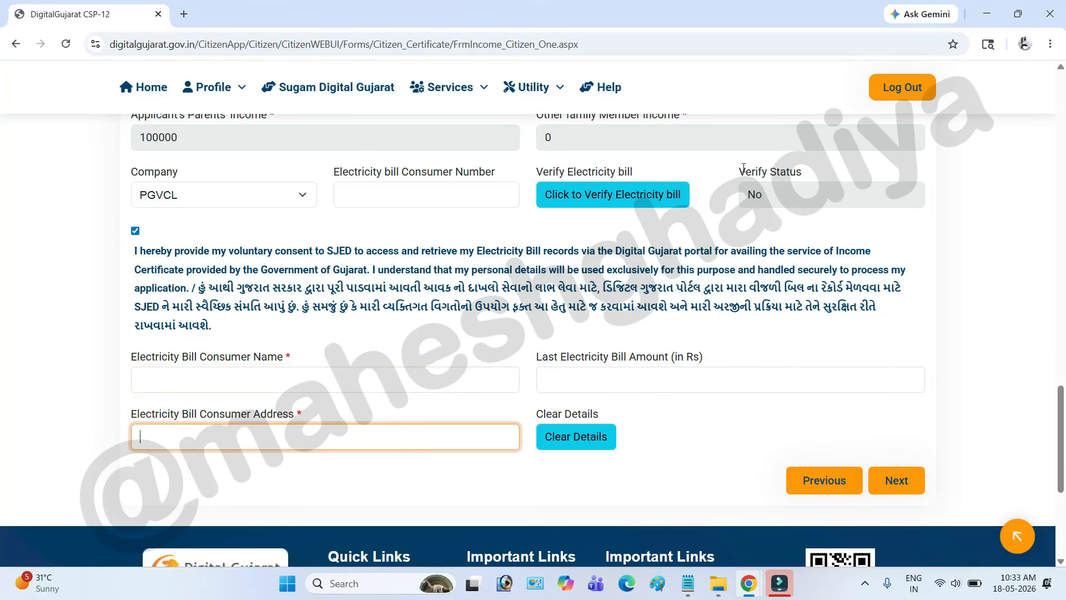
{"action": "left_click_drag", "start_coordinate": [743, 168], "coordinate": [744, 201]}
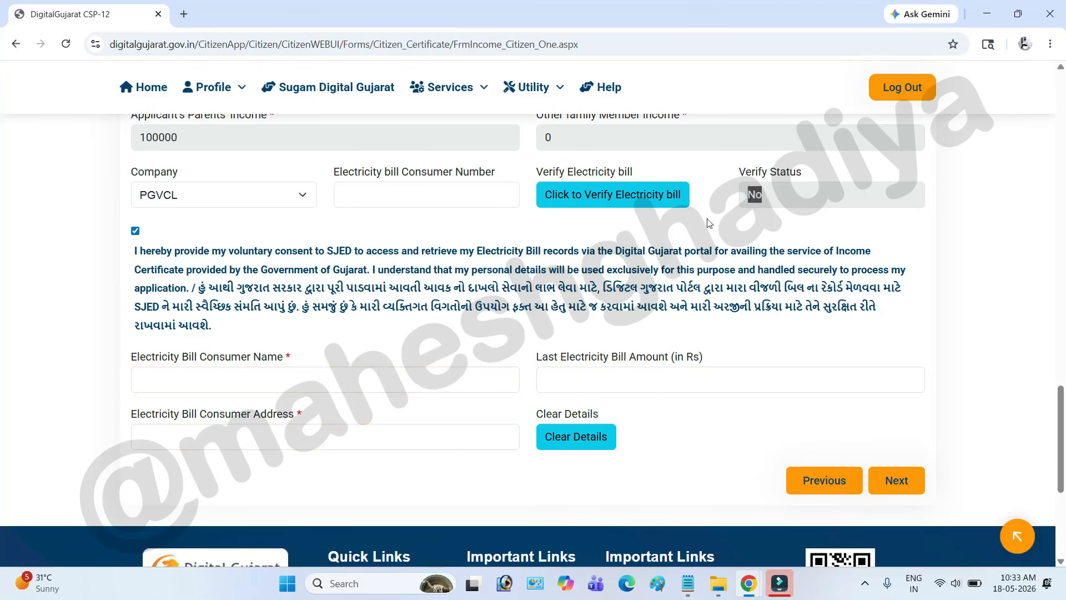
{"action": "left_click", "coordinate": [349, 378]}
{"action": "left_click", "coordinate": [607, 373]}
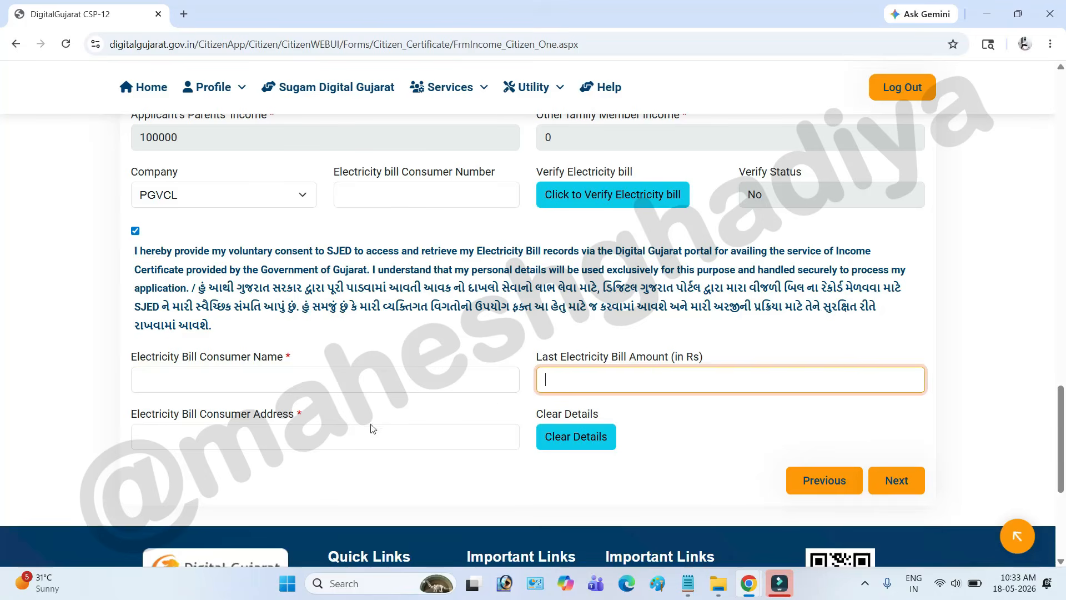
Choose Electricity Bill (વીજળીનું બિલ) as the residence proof document.
{"action": "left_click", "coordinate": [369, 432]}
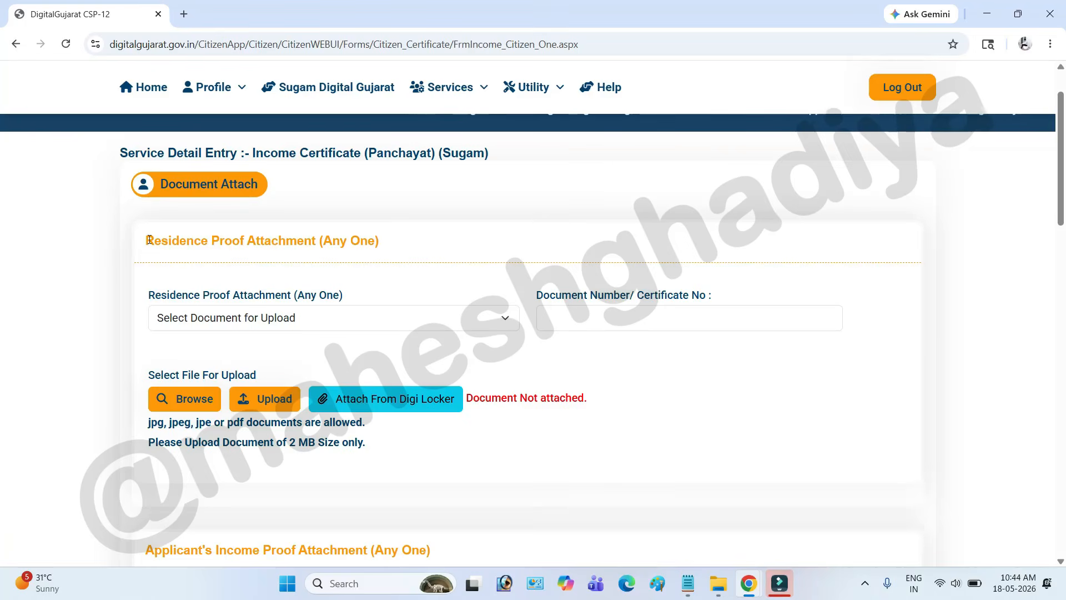
{"action": "left_click_drag", "start_coordinate": [145, 240], "coordinate": [400, 241]}
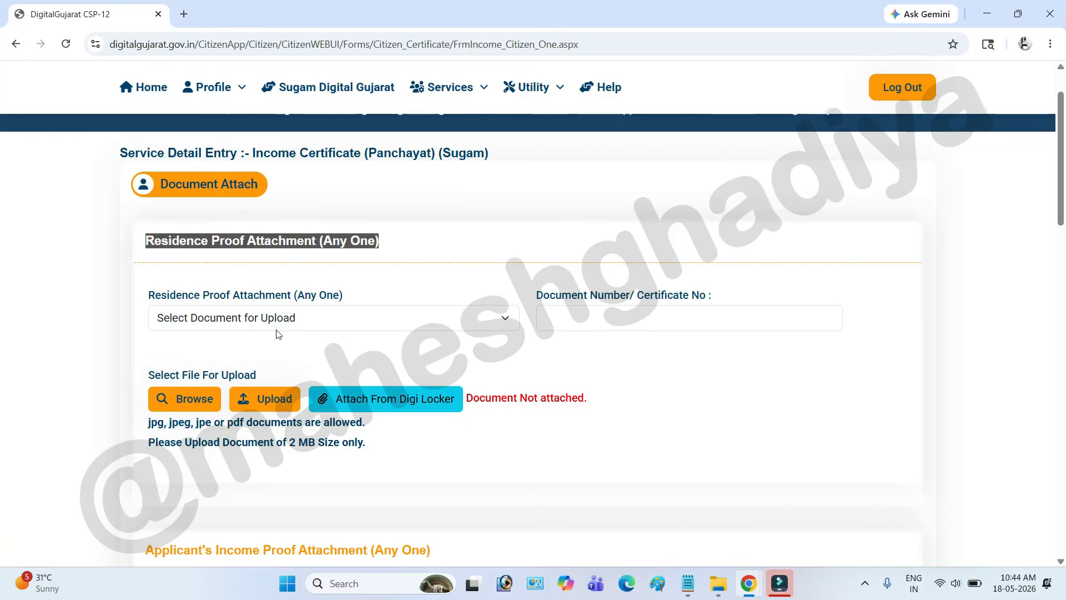
{"action": "left_click", "coordinate": [248, 322]}
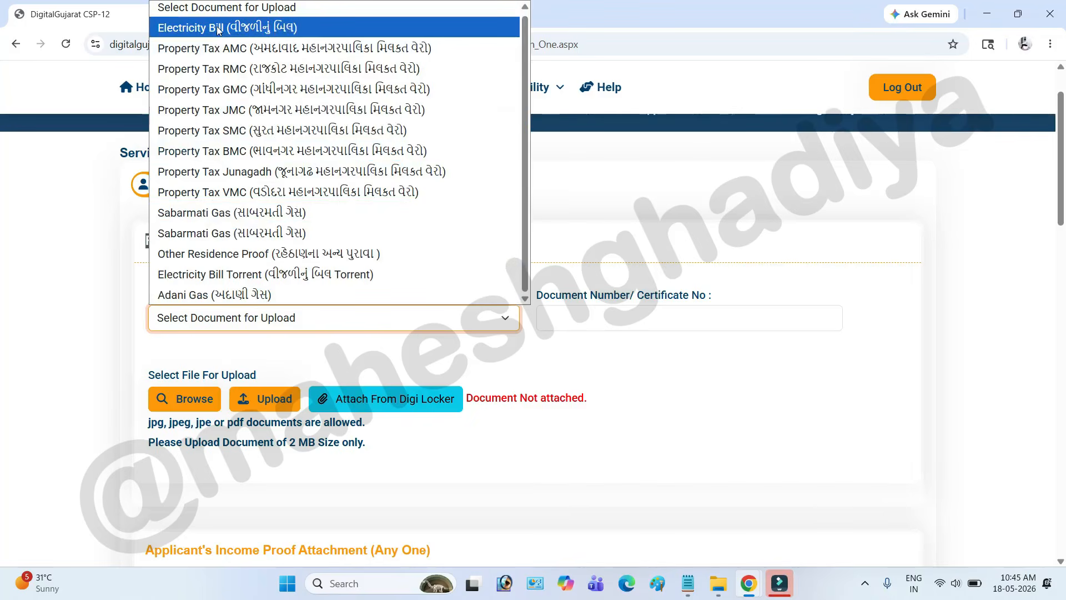
{"action": "left_click", "coordinate": [218, 30]}
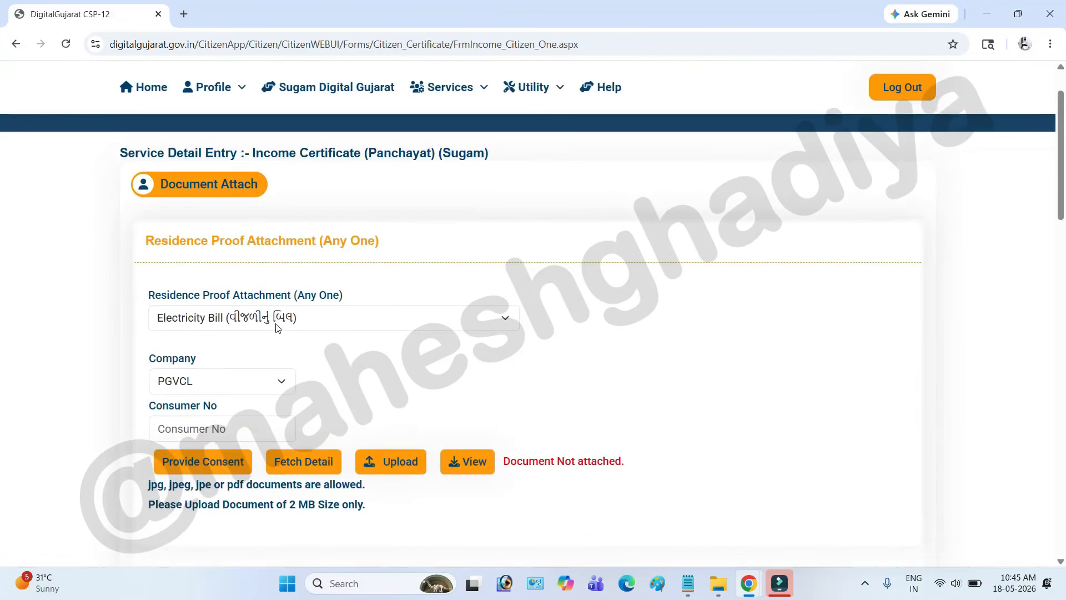
Keep PGVCL as the residence proof's electricity company and enter the bill's consumer number.
{"action": "left_click", "coordinate": [243, 383]}
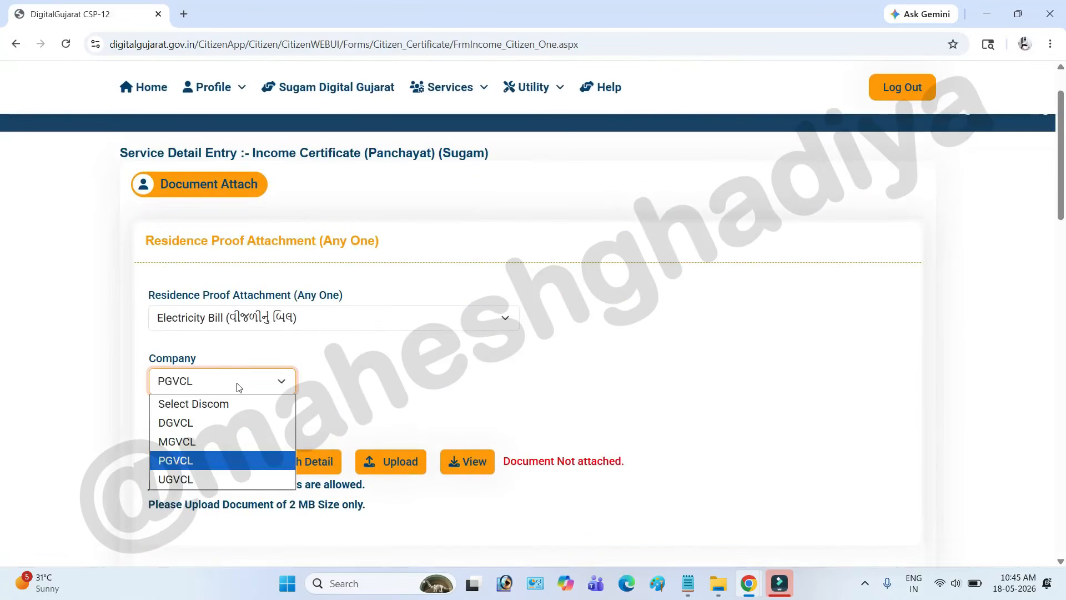
{"action": "left_click", "coordinate": [281, 383]}
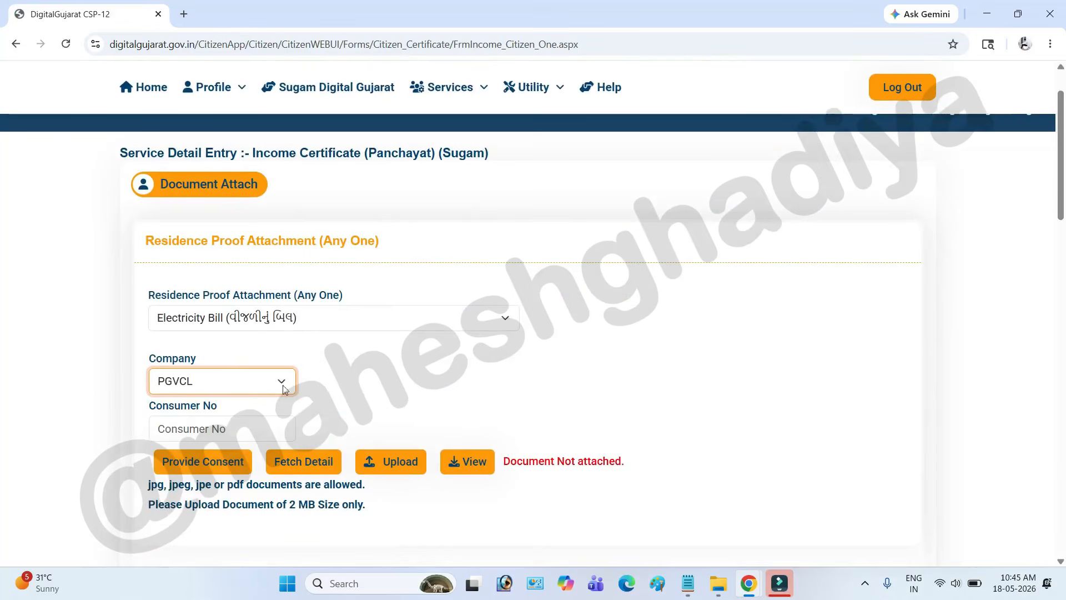
{"action": "left_click_drag", "start_coordinate": [157, 409], "coordinate": [217, 406]}
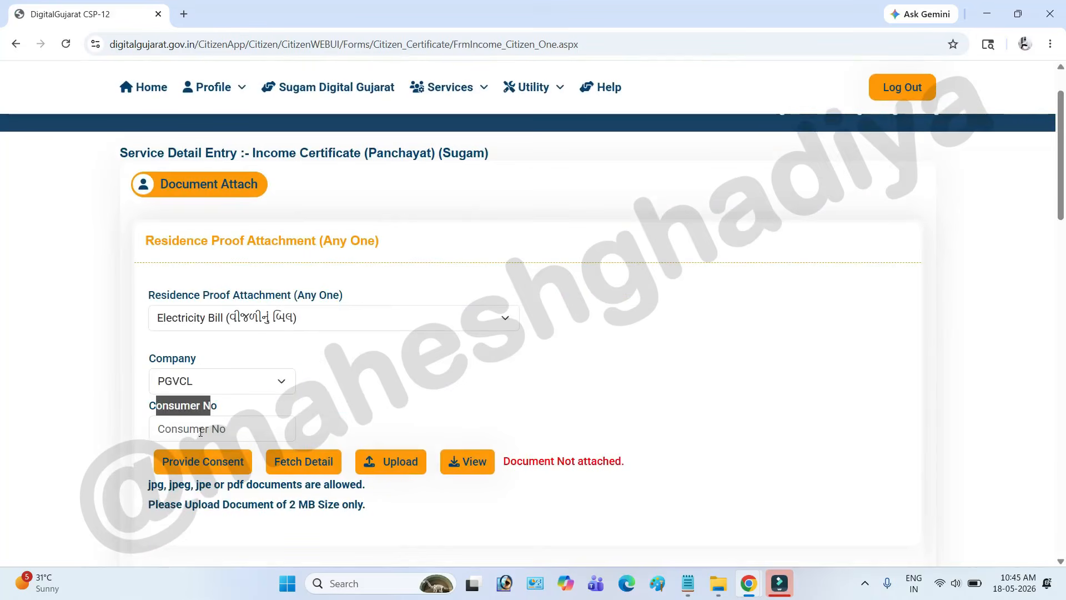
{"action": "left_click", "coordinate": [198, 433]}
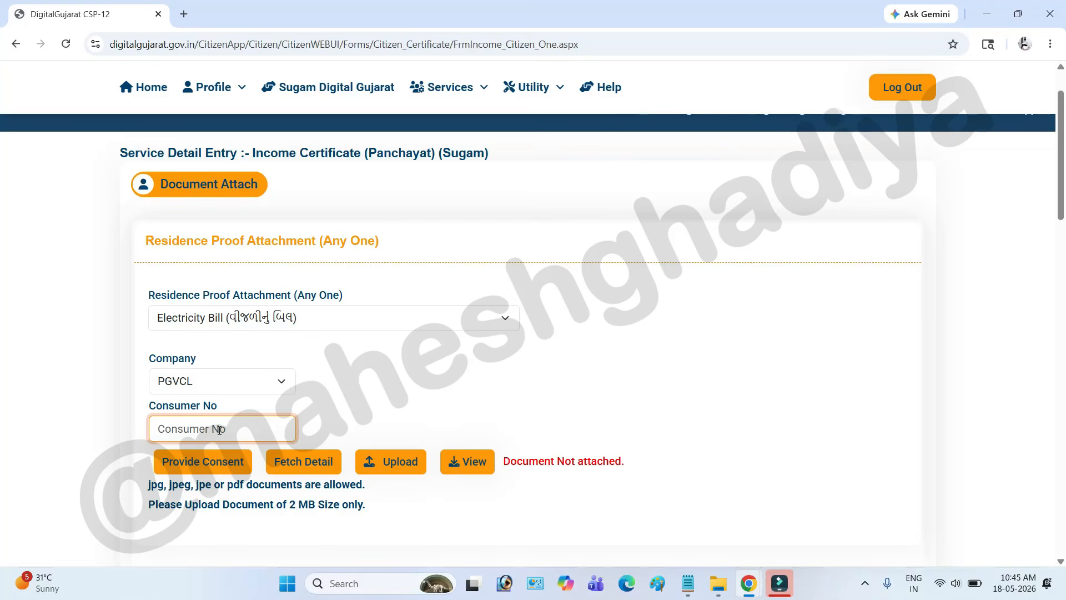
Provide consent to retrieve the electricity bill records by agreeing to the terms and conditions and submitting.
{"action": "left_click", "coordinate": [193, 467]}
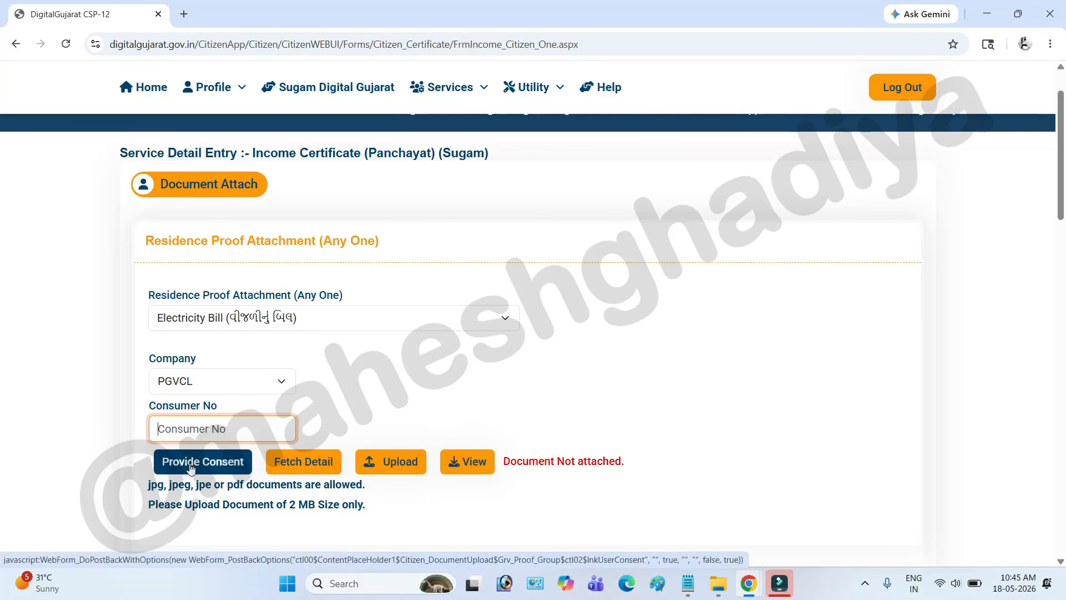
{"action": "left_click_drag", "start_coordinate": [143, 287], "coordinate": [751, 332]}
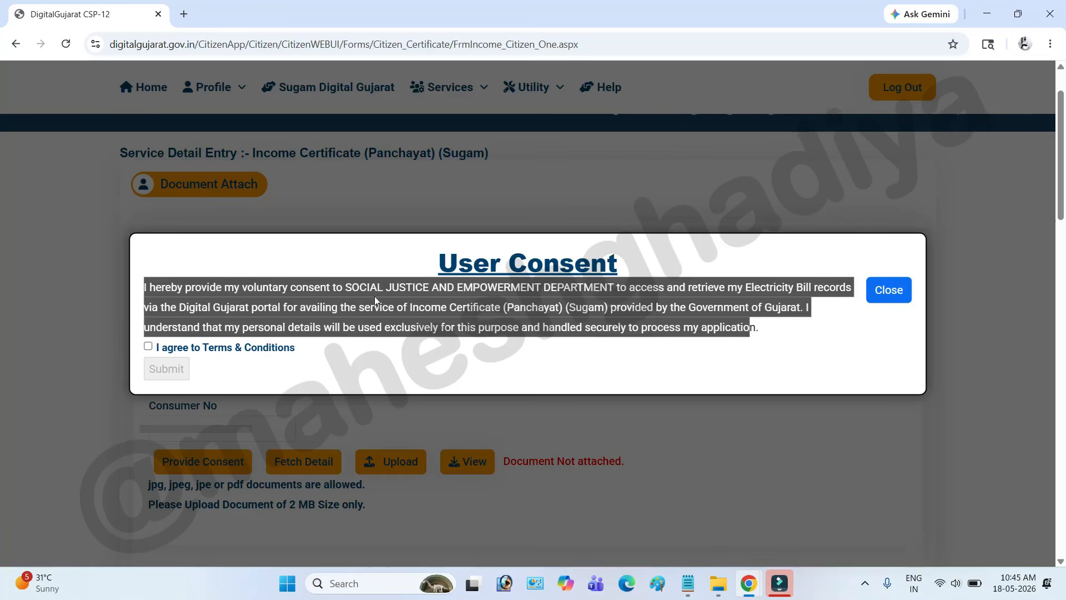
{"action": "left_click", "coordinate": [148, 348]}
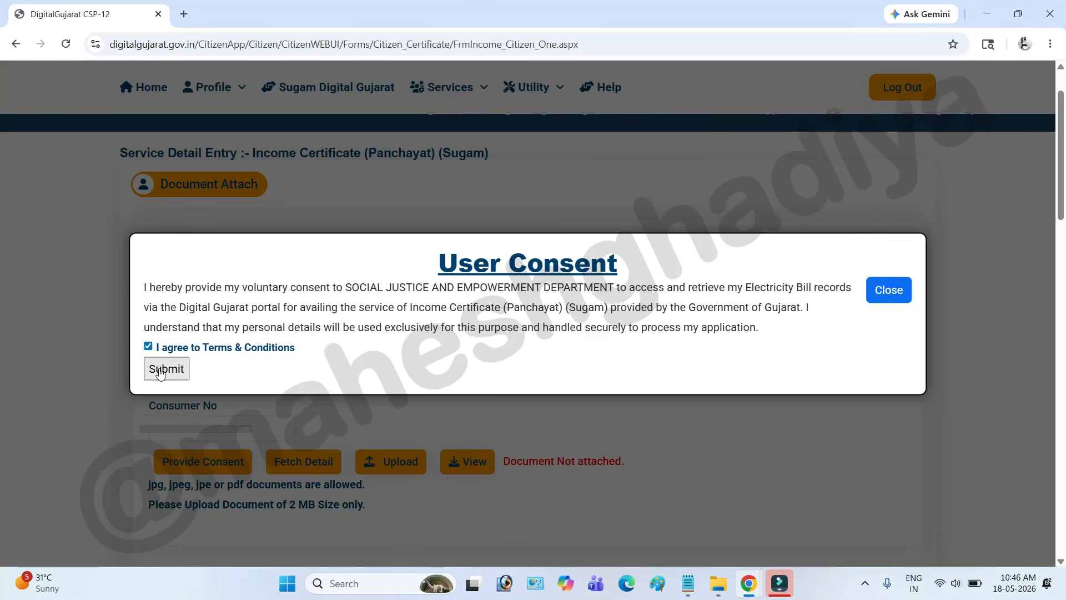
{"action": "left_click", "coordinate": [160, 370]}
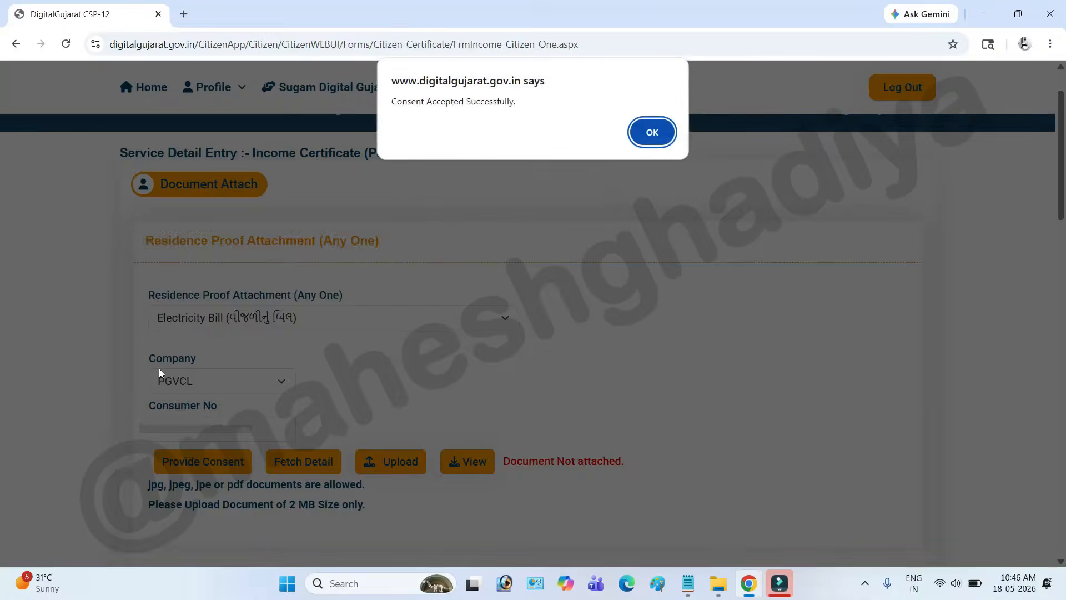
{"action": "left_click", "coordinate": [654, 133]}
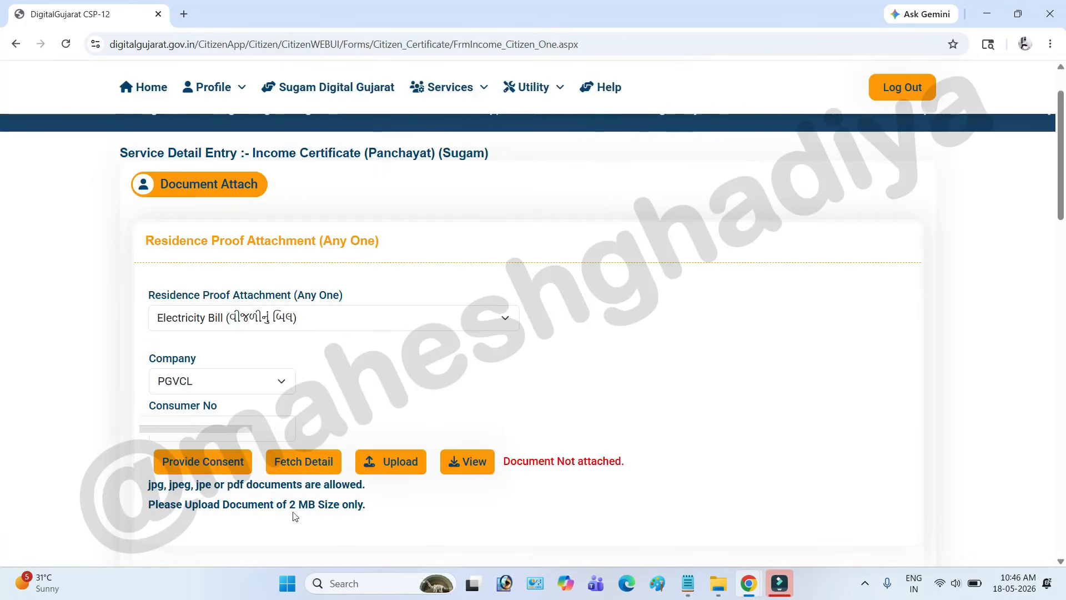
Fetch the electricity bill details by completing the captcha, and check the consumer name for the residence proof.
{"action": "left_click", "coordinate": [305, 464]}
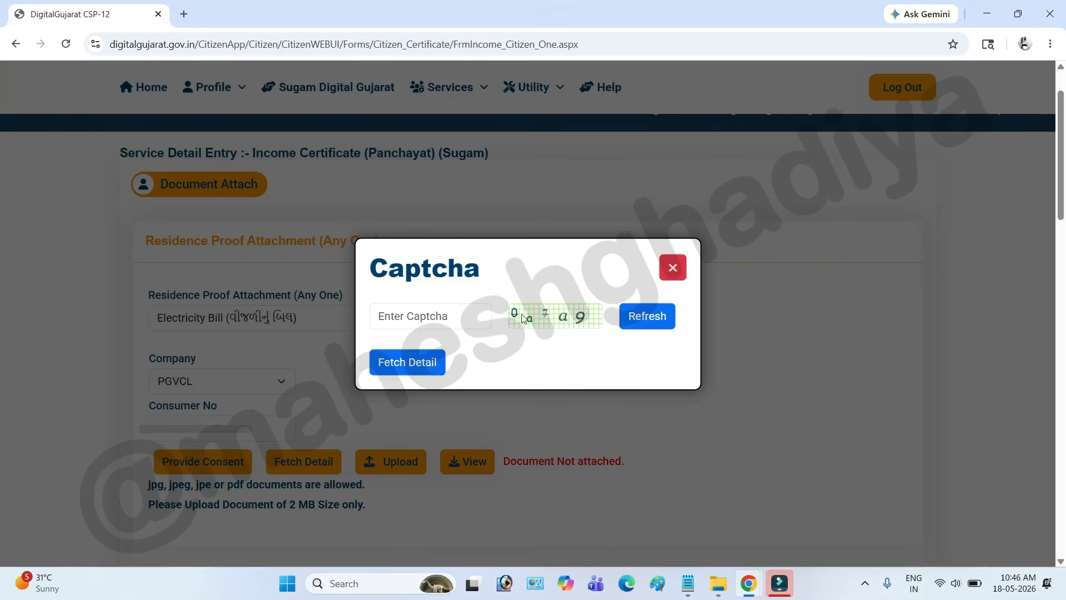
{"action": "left_click", "coordinate": [423, 315]}
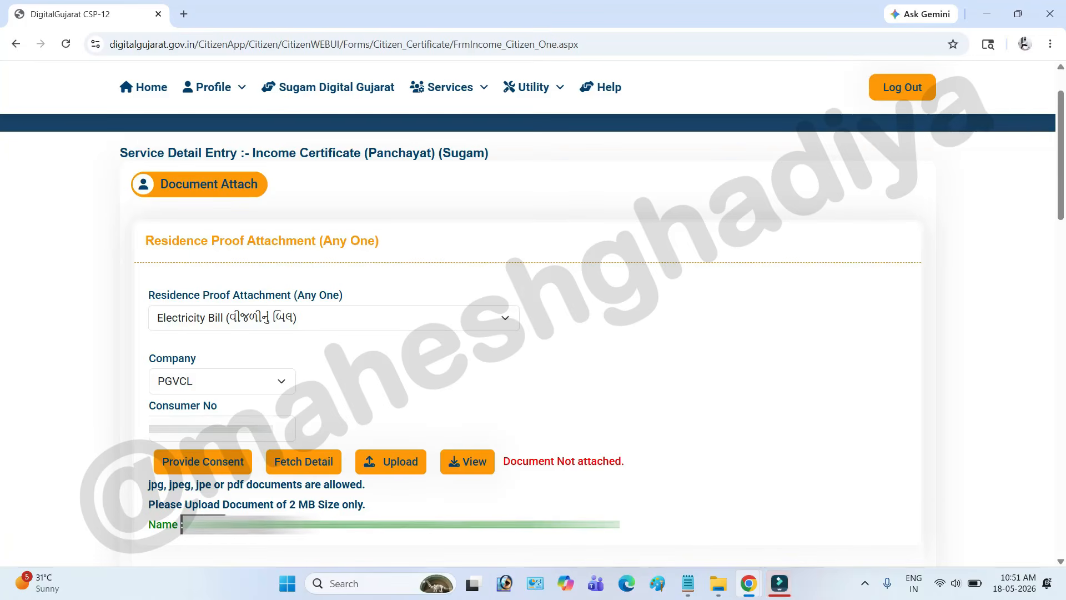
{"action": "left_click_drag", "start_coordinate": [225, 525], "coordinate": [626, 536]}
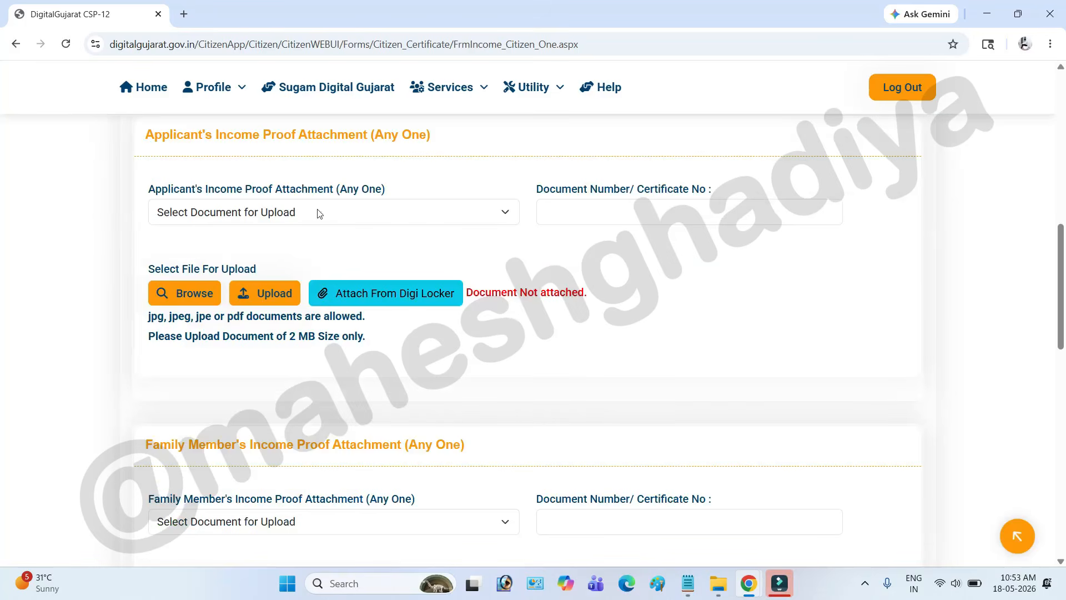
Choose Other Income Proof (આવકના અન્ય પુરાવા) as the applicant's income proof, and check its document number field and upload format and size rules.
{"action": "left_click", "coordinate": [206, 212]}
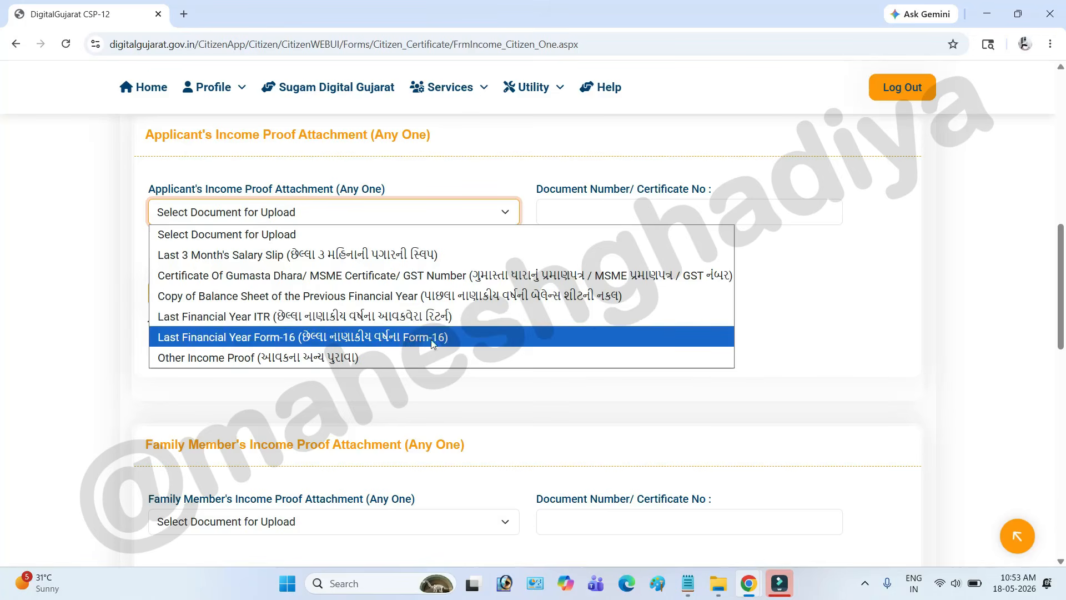
{"action": "left_click", "coordinate": [309, 353]}
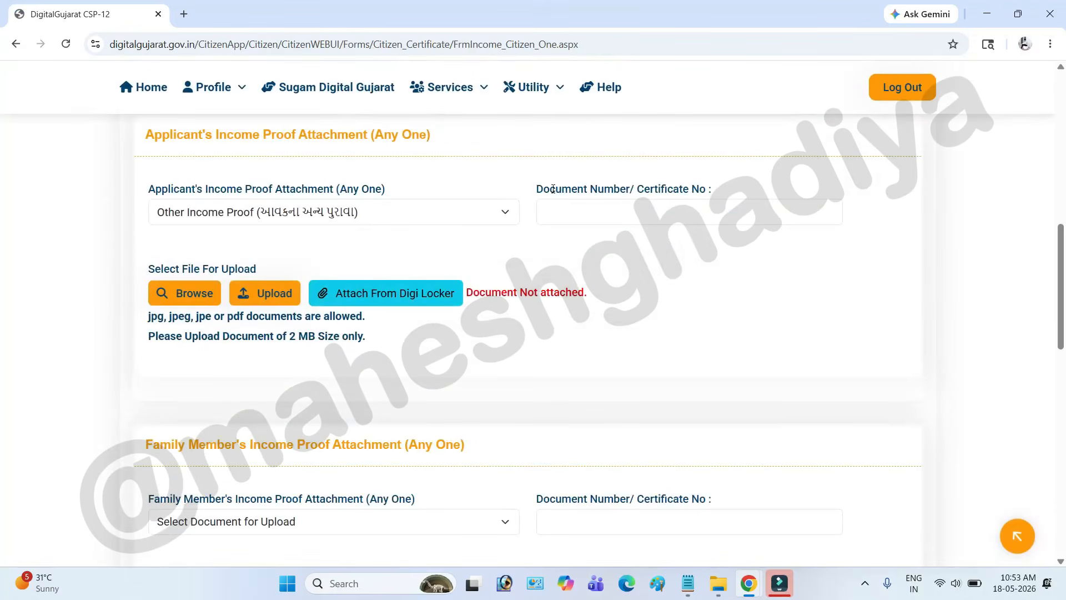
{"action": "left_click_drag", "start_coordinate": [554, 189], "coordinate": [636, 211]}
{"action": "left_click", "coordinate": [631, 215]}
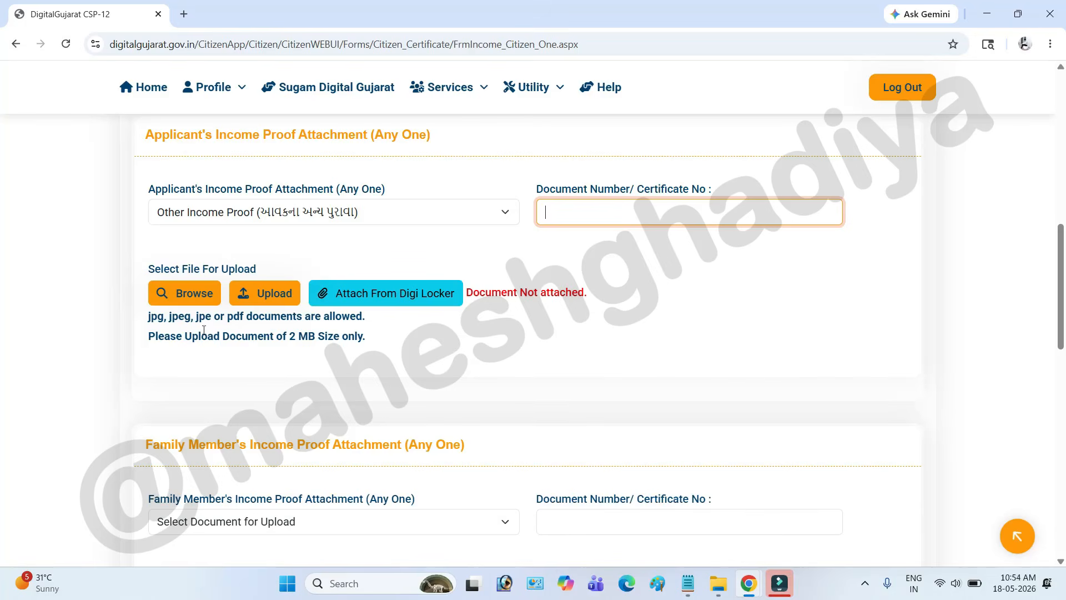
{"action": "left_click_drag", "start_coordinate": [150, 321], "coordinate": [252, 330]}
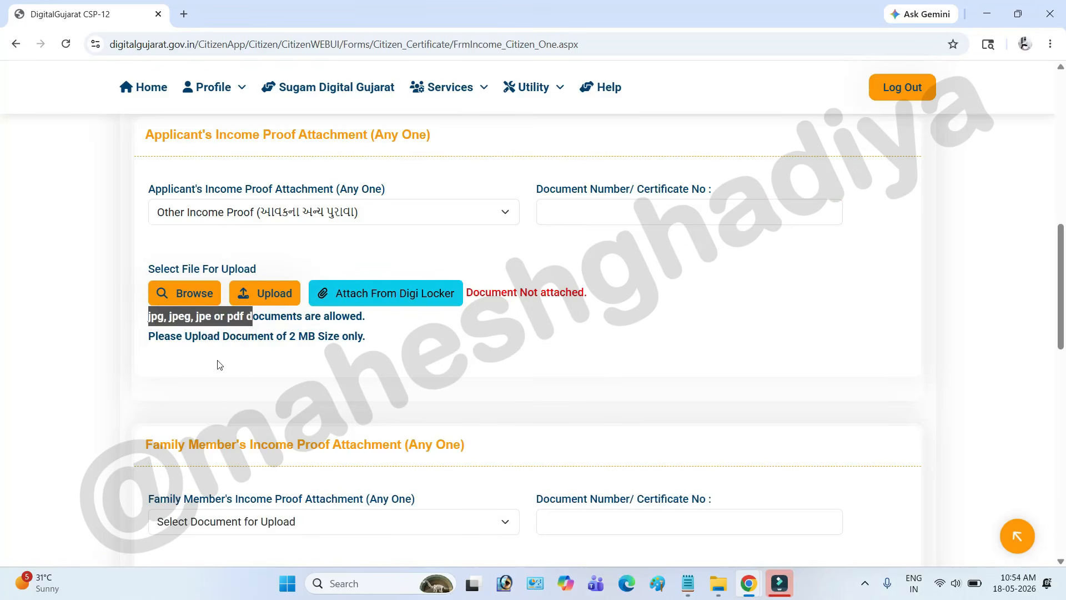
{"action": "left_click_drag", "start_coordinate": [177, 338], "coordinate": [332, 355]}
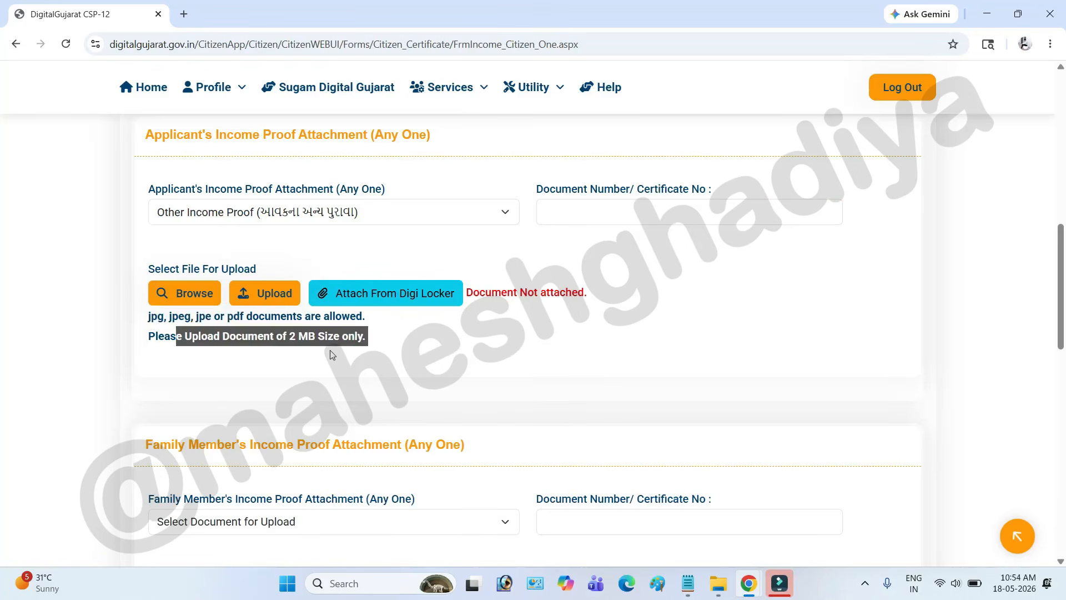
Review the family member's income proof section, including its document options, certificate number field and upload controls.
{"action": "scroll", "coordinate": [508, 383], "scroll_direction": "down", "scroll_amount": 3}
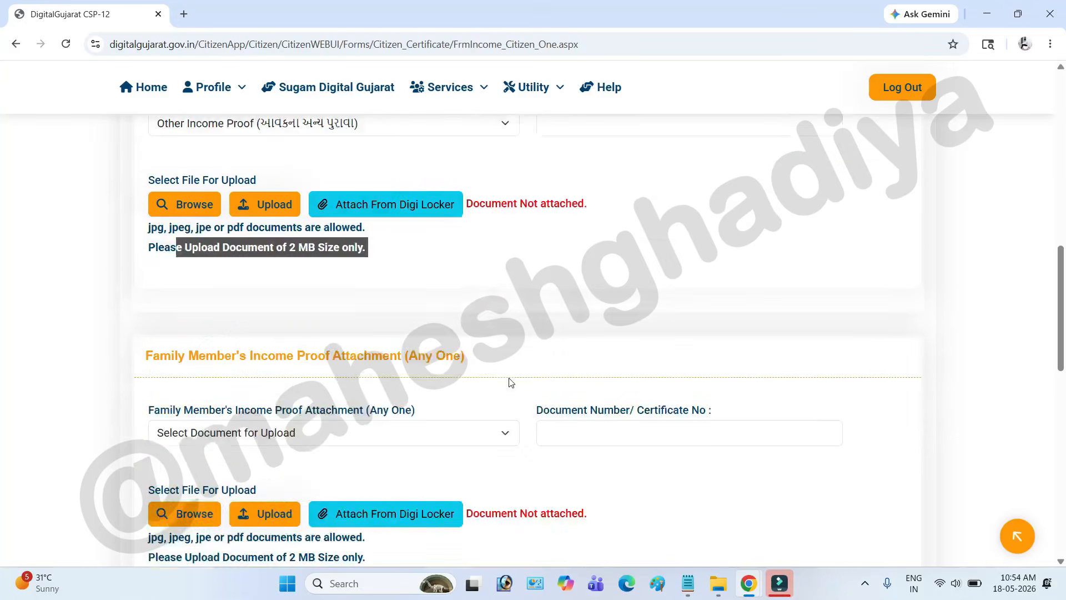
{"action": "scroll", "coordinate": [444, 340], "scroll_direction": "down", "scroll_amount": 1}
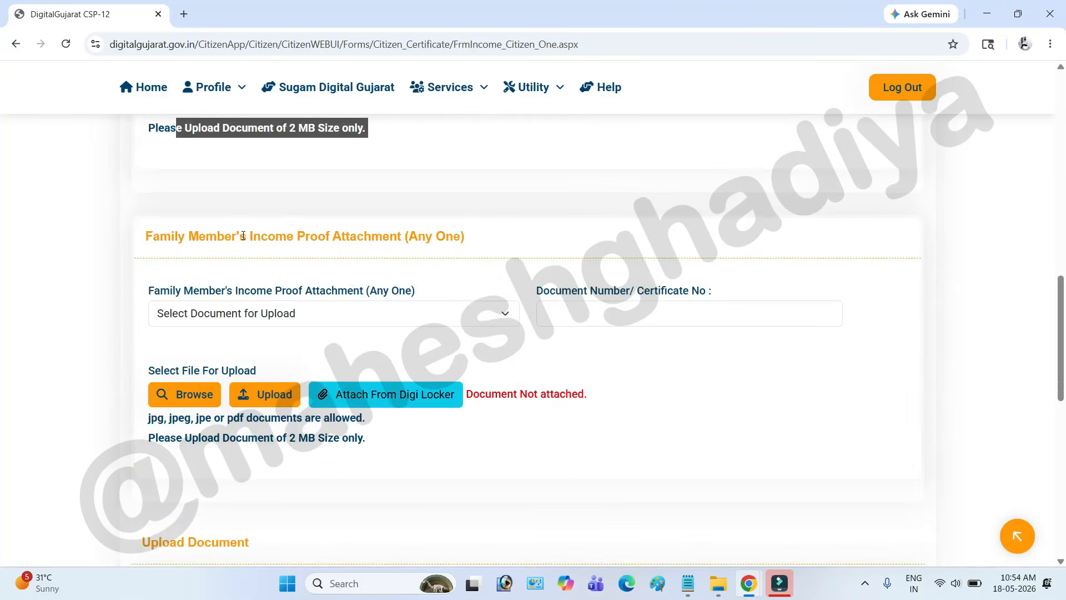
{"action": "left_click_drag", "start_coordinate": [225, 287], "coordinate": [360, 291]}
{"action": "scroll", "coordinate": [496, 300], "scroll_direction": "down", "scroll_amount": 2}
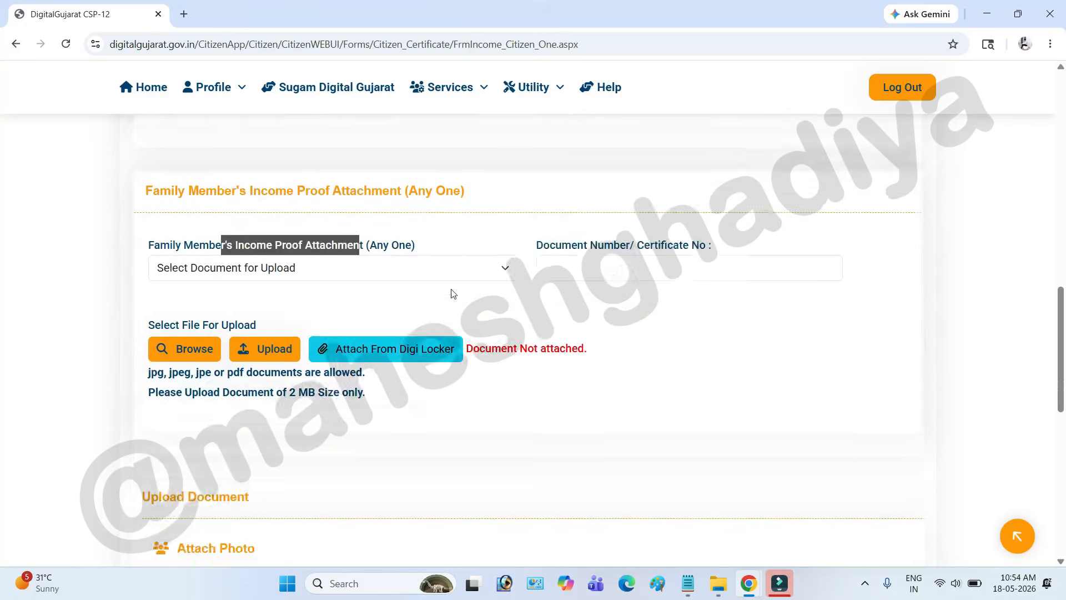
{"action": "scroll", "coordinate": [281, 252], "scroll_direction": "up", "scroll_amount": 1}
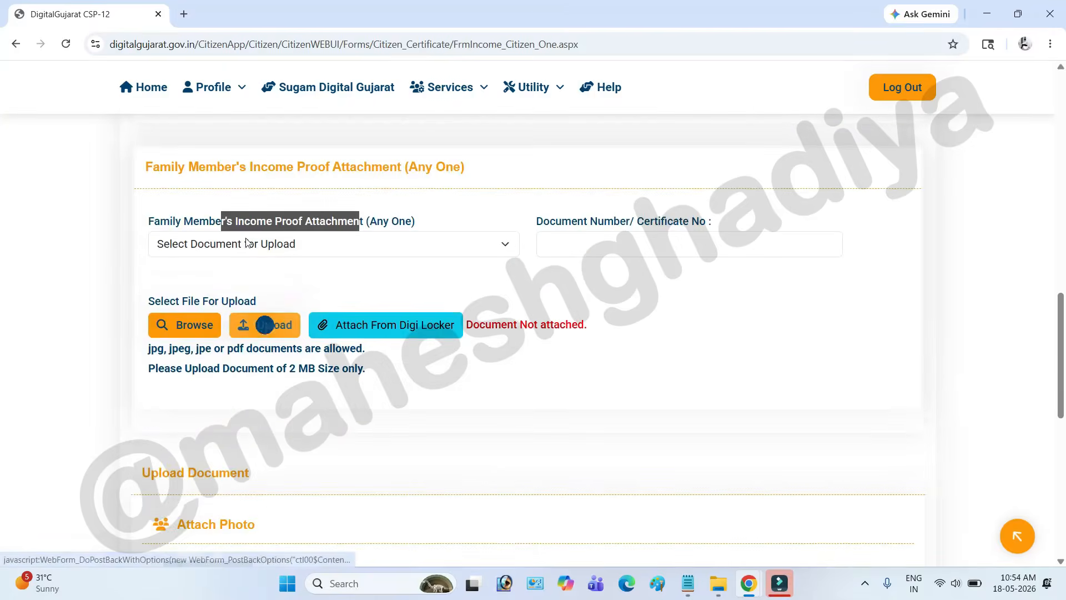
{"action": "left_click", "coordinate": [241, 247]}
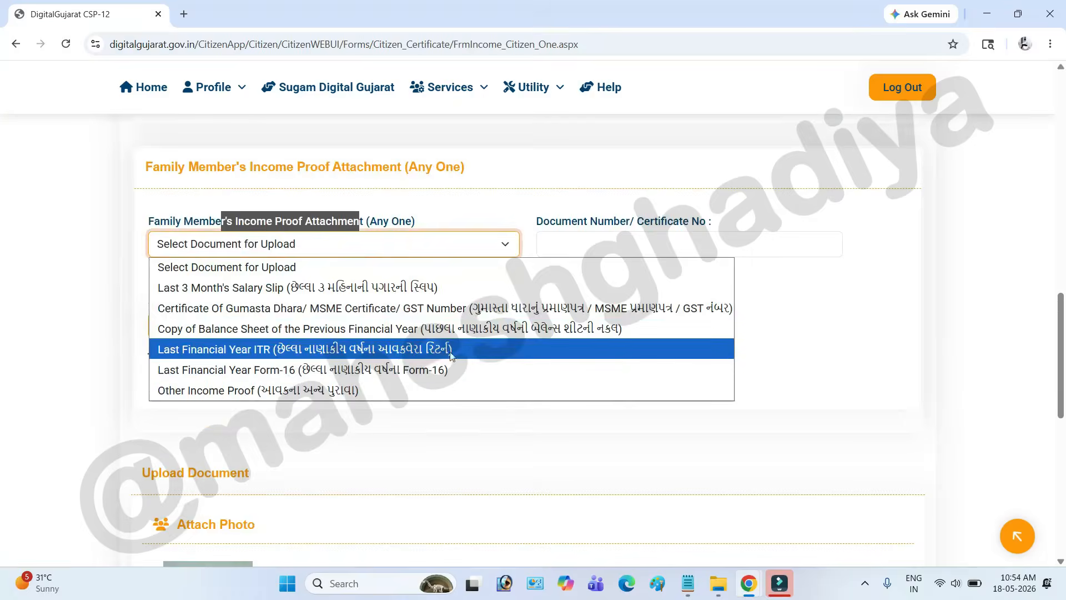
{"action": "left_click_drag", "start_coordinate": [559, 210], "coordinate": [673, 222]}
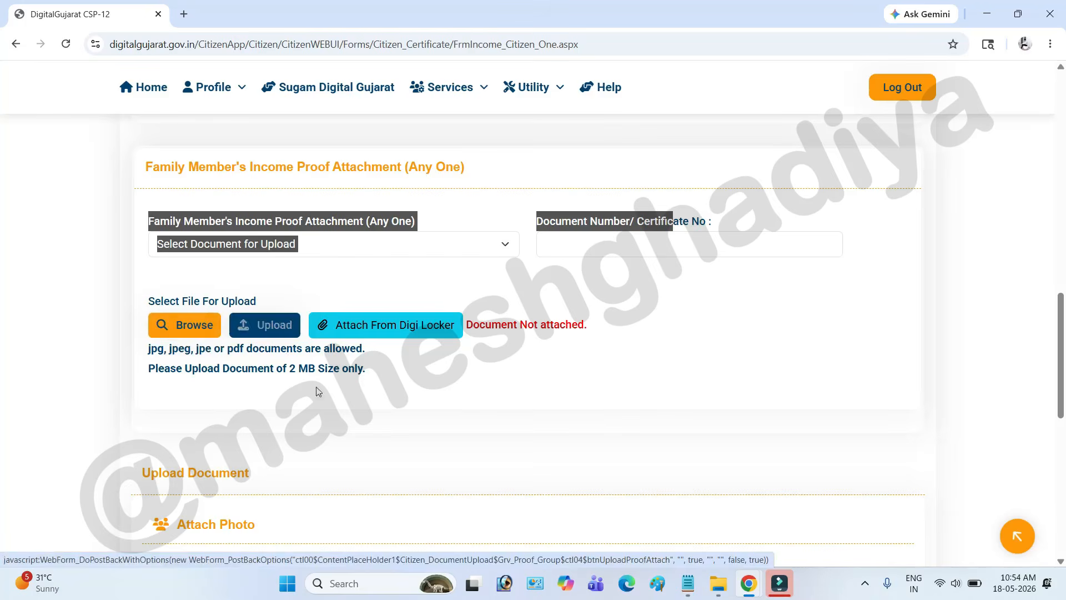
{"action": "scroll", "coordinate": [392, 410], "scroll_direction": "down", "scroll_amount": 5}
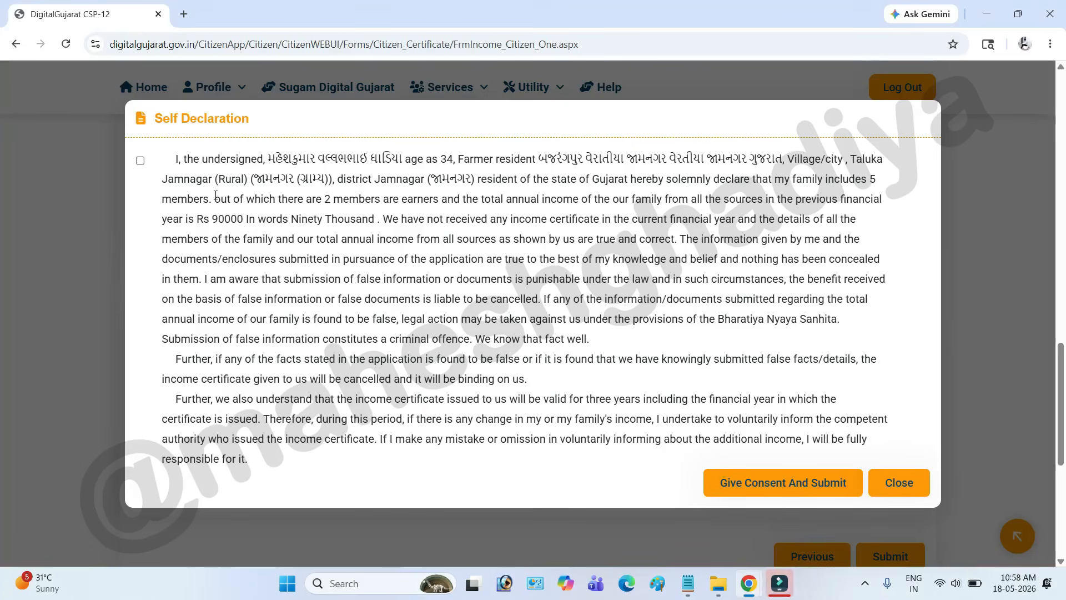
Read through the Self Declaration text for the income certificate application.
{"action": "left_click_drag", "start_coordinate": [181, 119], "coordinate": [257, 126]}
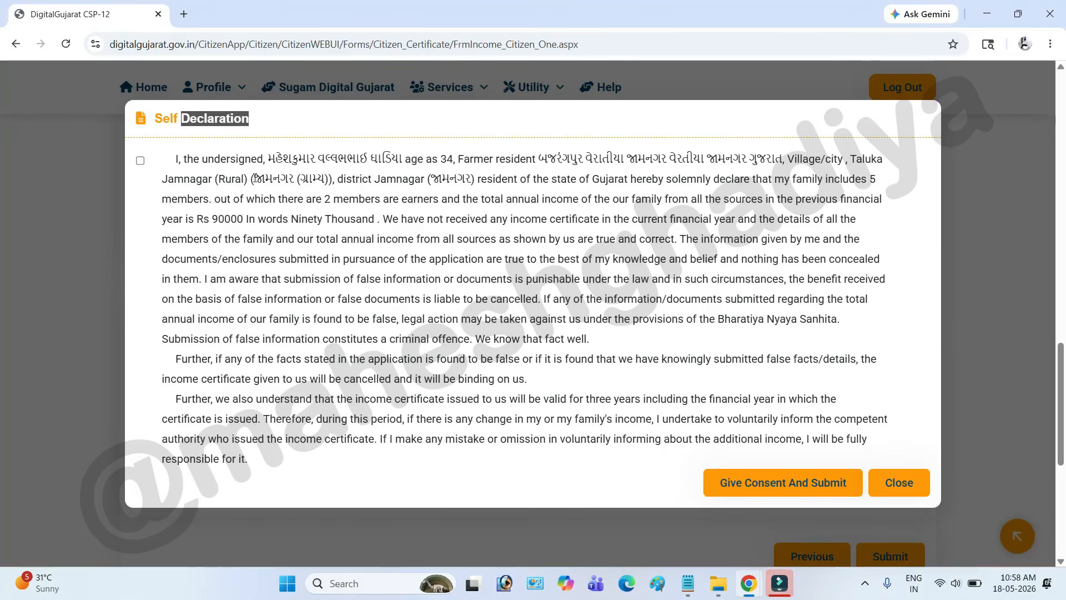
{"action": "left_click_drag", "start_coordinate": [193, 160], "coordinate": [538, 440]}
{"action": "left_click", "coordinate": [470, 299]}
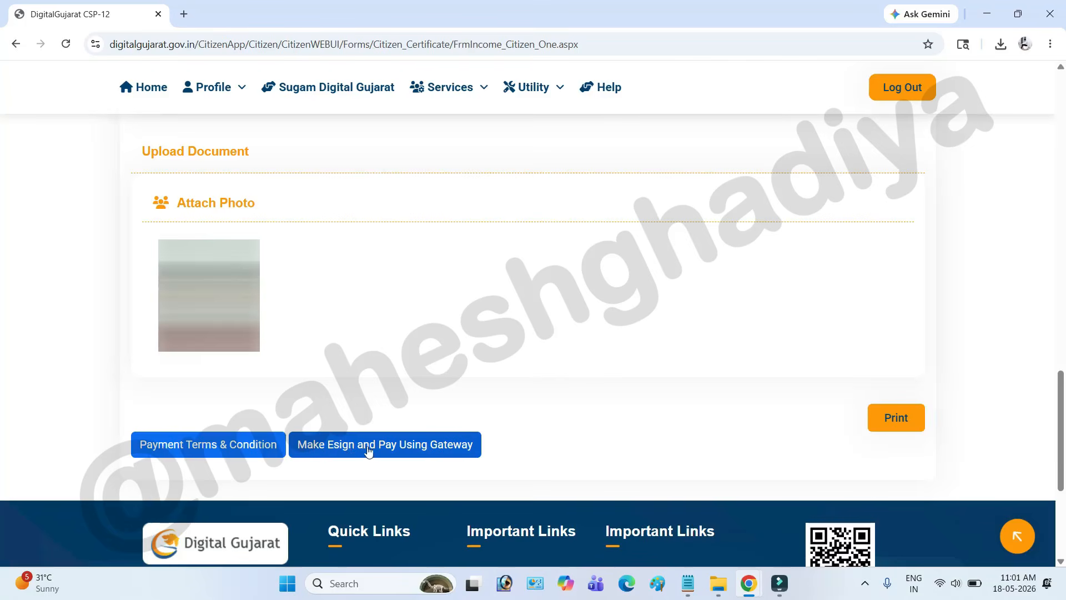
Start the e-sign and gateway payment process, and review the Aadhaar number, Aadhaar OTP and consent fields on the eSign page.
{"action": "left_click", "coordinate": [409, 451]}
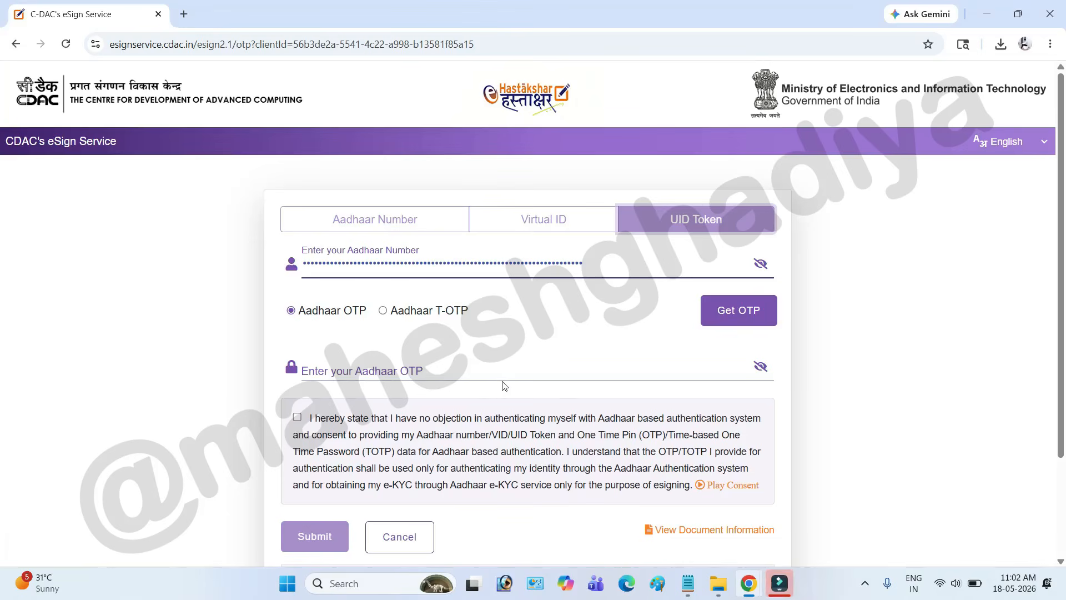
{"action": "left_click_drag", "start_coordinate": [303, 250], "coordinate": [421, 250]}
{"action": "left_click_drag", "start_coordinate": [303, 314], "coordinate": [366, 318]}
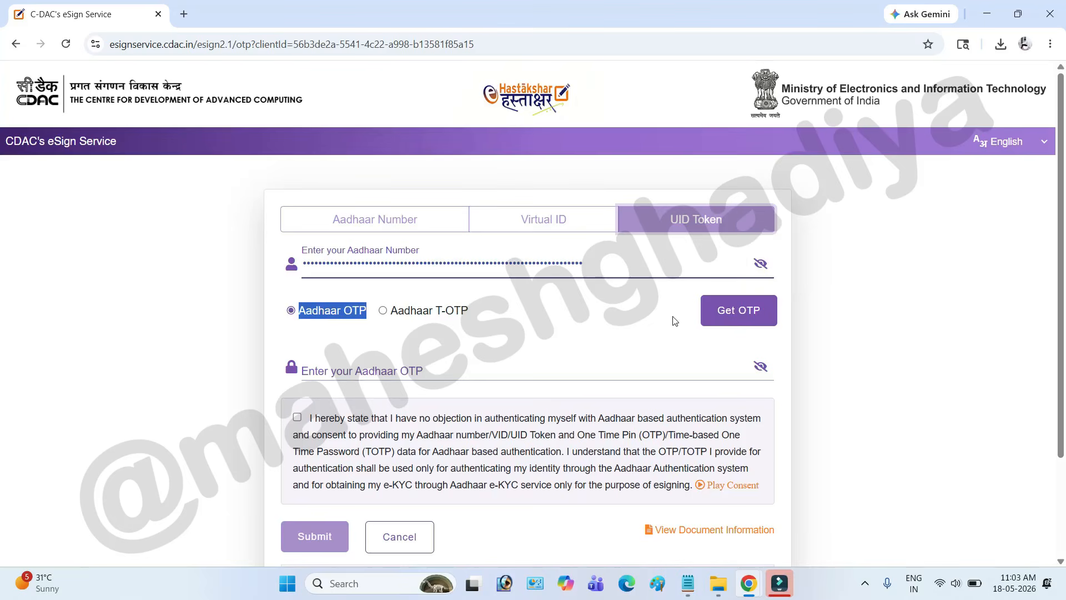
{"action": "left_click", "coordinate": [346, 368]}
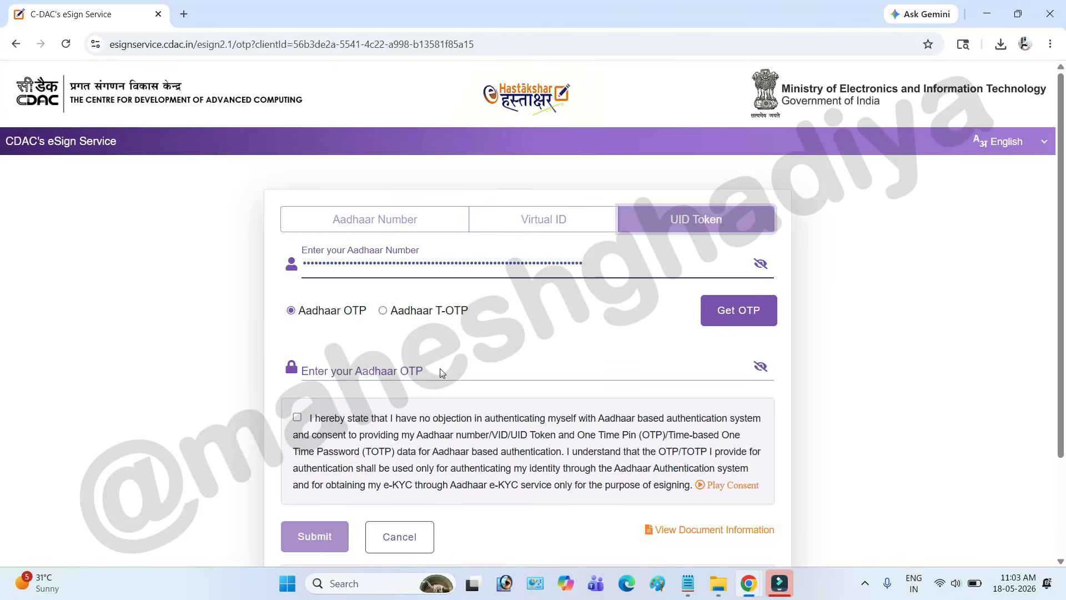
{"action": "left_click_drag", "start_coordinate": [325, 422], "coordinate": [410, 471]}
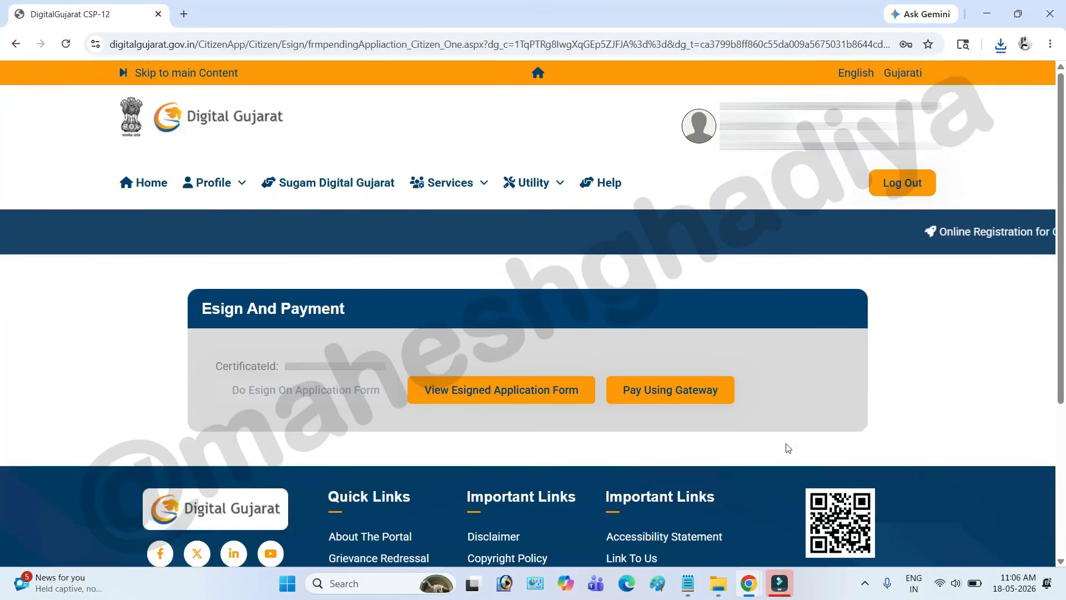
Pay the application fee through the gateway after checking the request details, and review the resulting payment transaction details.
{"action": "left_click", "coordinate": [665, 396]}
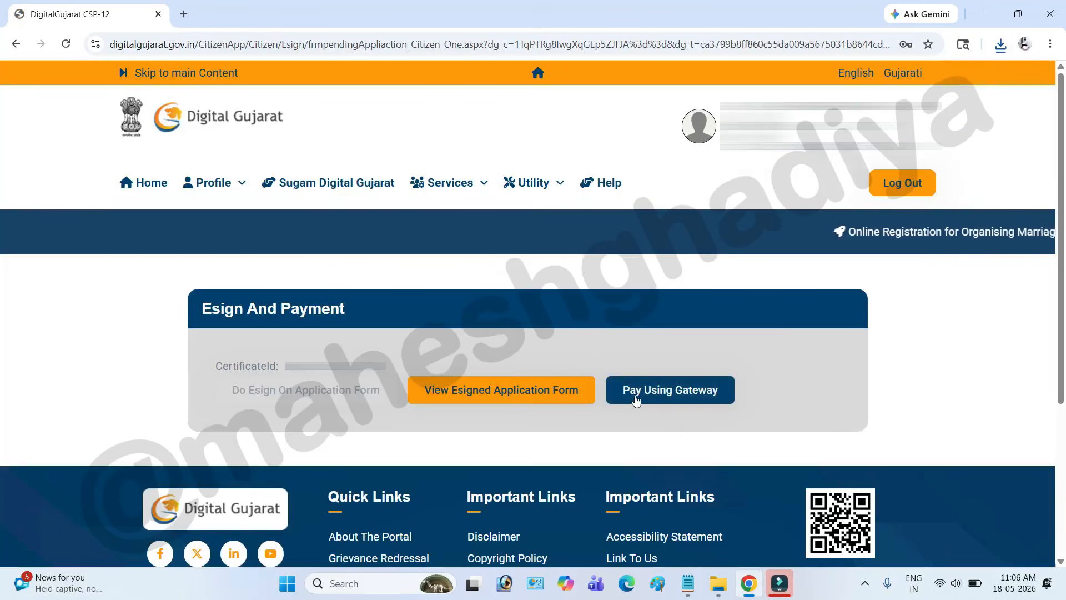
{"action": "left_click", "coordinate": [696, 400]}
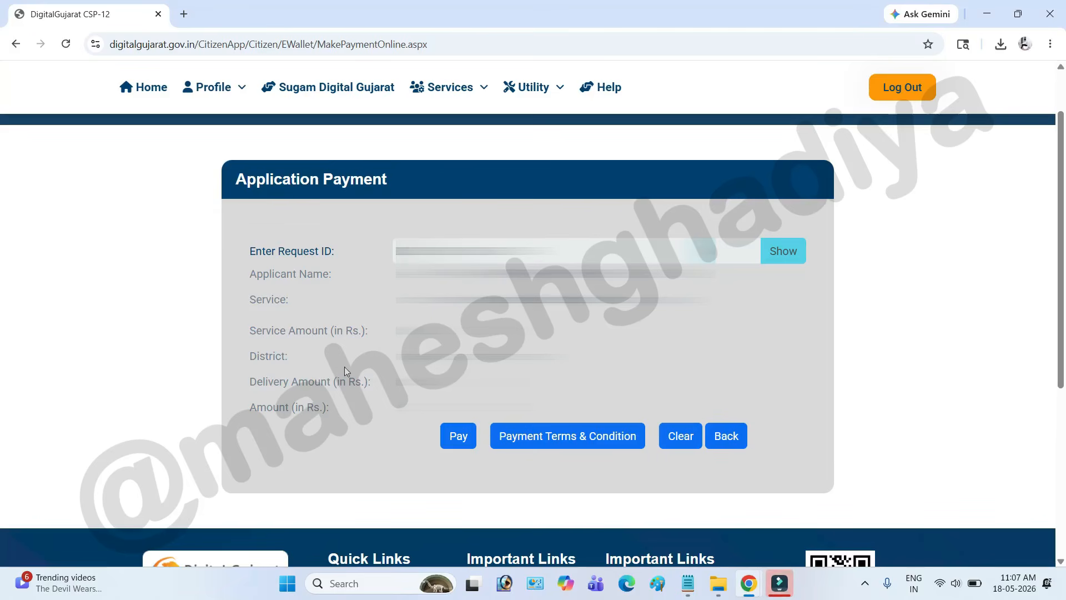
{"action": "left_click_drag", "start_coordinate": [391, 273], "coordinate": [455, 381]}
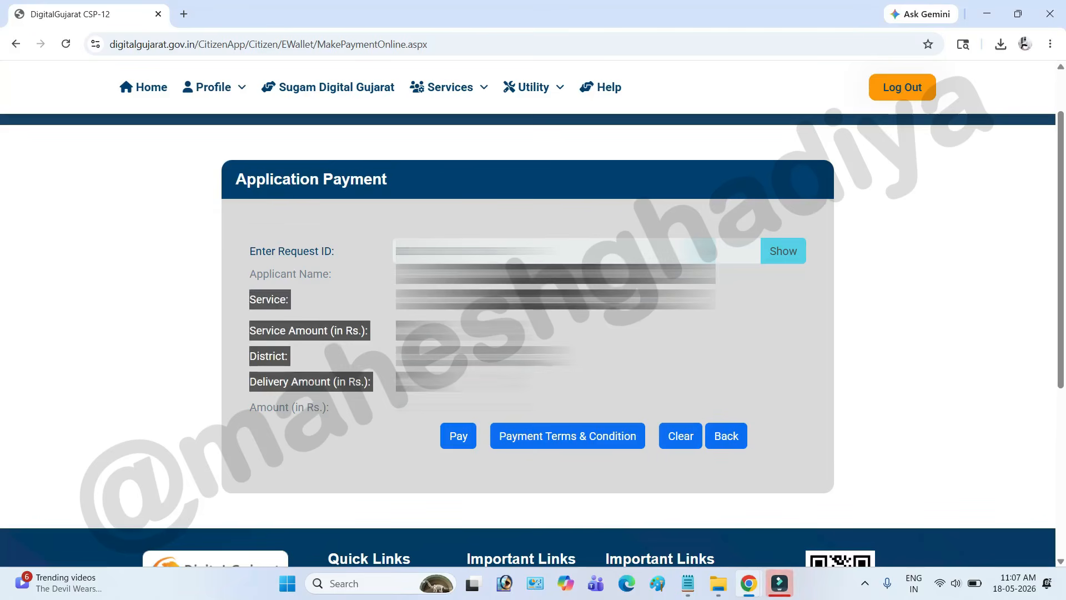
{"action": "left_click", "coordinate": [459, 487]}
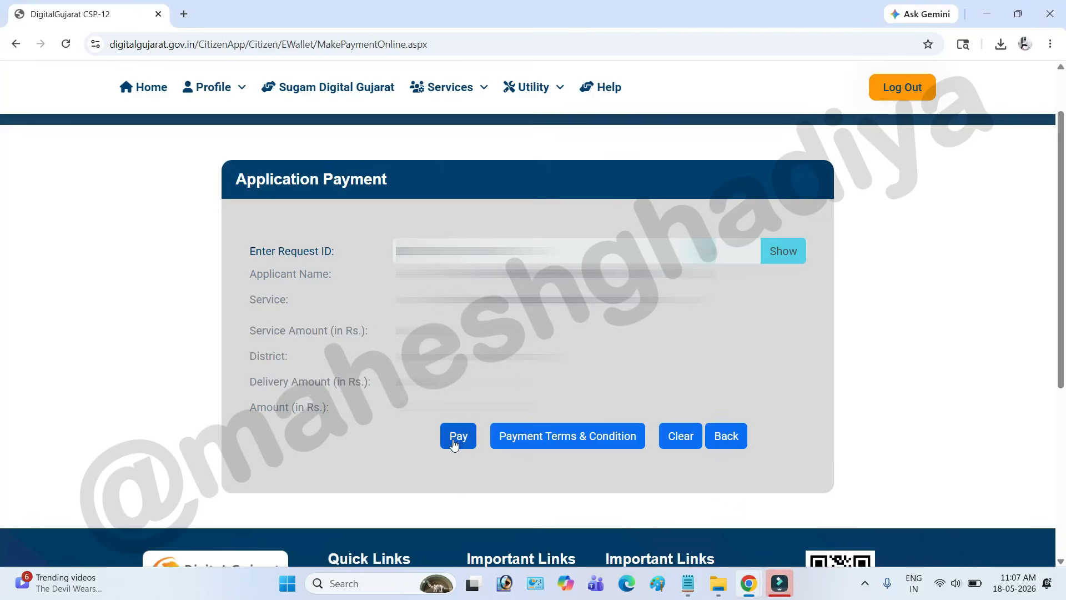
{"action": "left_click", "coordinate": [456, 437]}
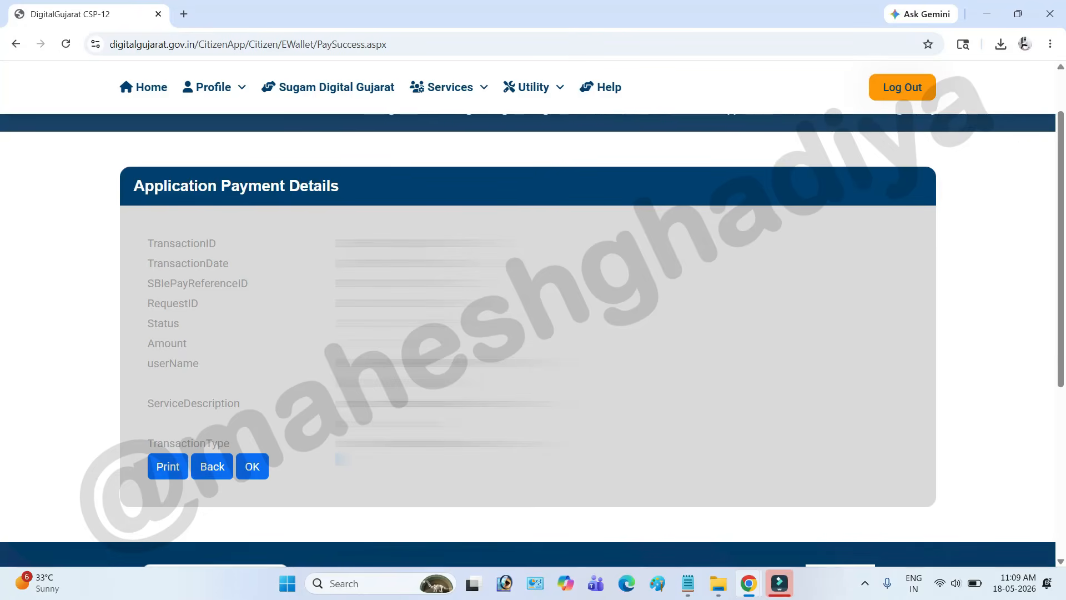
{"action": "left_click_drag", "start_coordinate": [335, 245], "coordinate": [517, 447]}
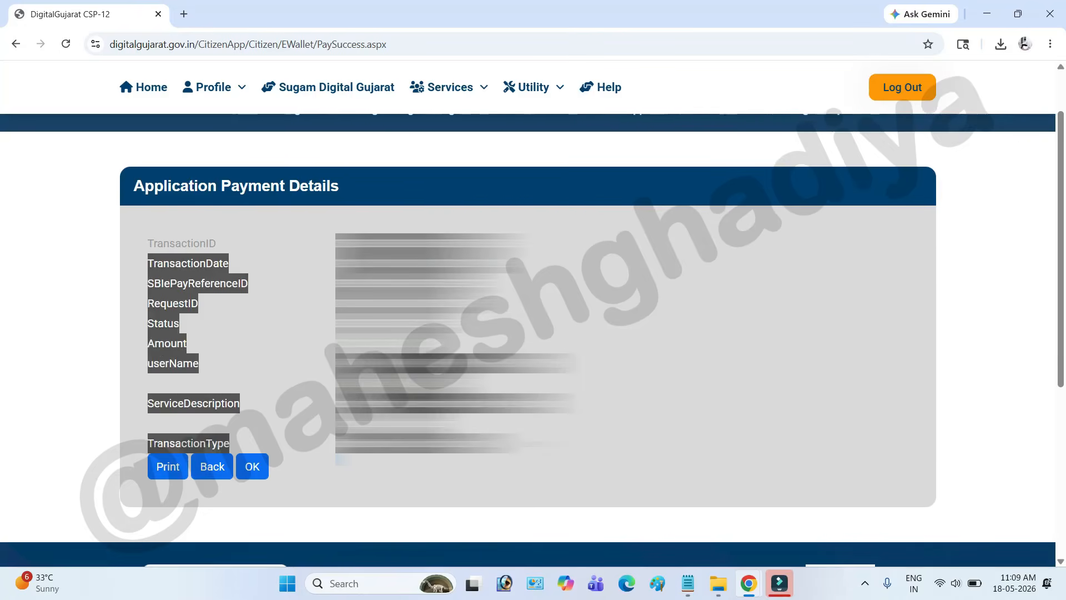
{"action": "left_click", "coordinate": [731, 376]}
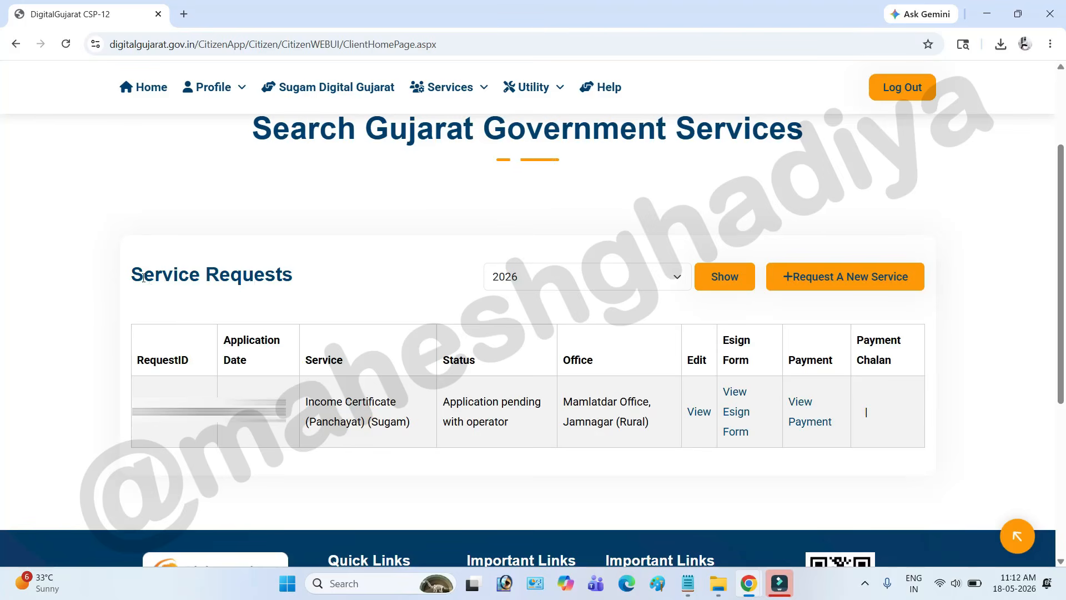
Check the status of the Income Certificate (Panchayat) application in the Service Requests list for 2026.
{"action": "left_click_drag", "start_coordinate": [132, 276], "coordinate": [313, 288]}
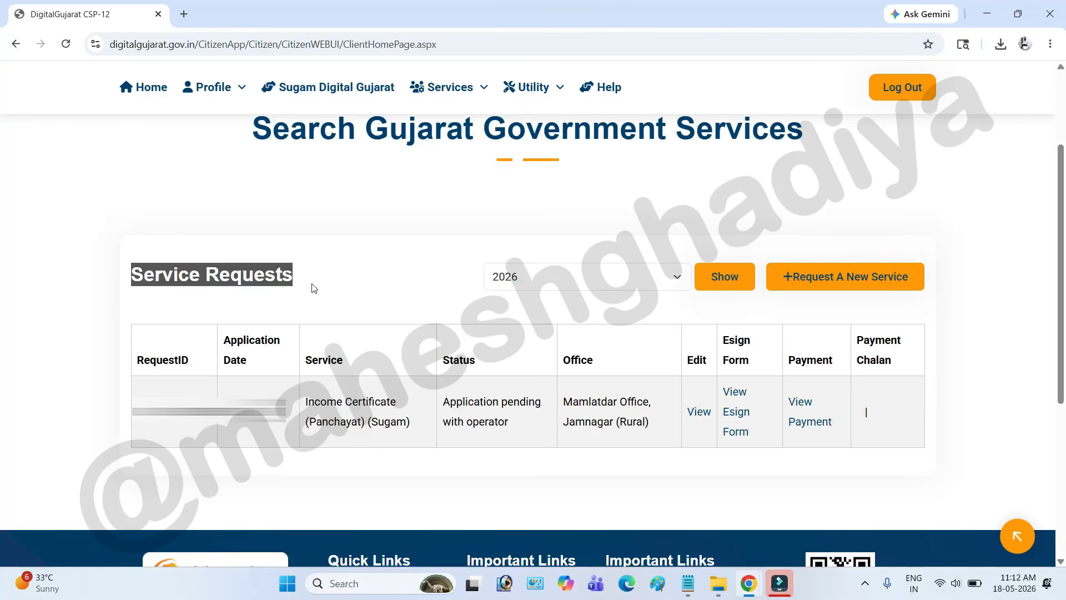
{"action": "left_click", "coordinate": [529, 287]}
{"action": "left_click", "coordinate": [525, 307]}
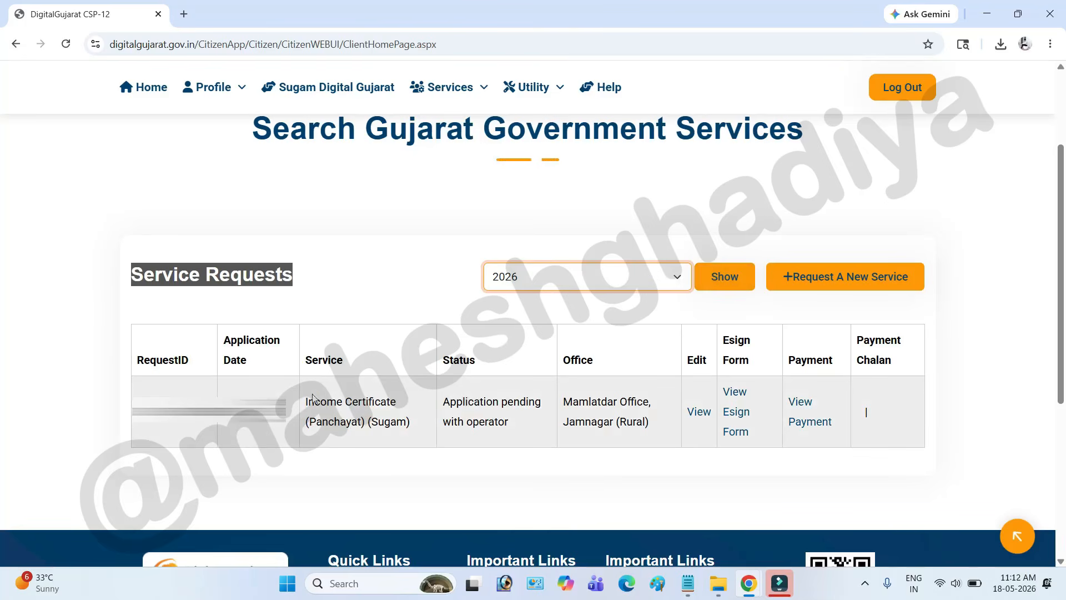
{"action": "left_click_drag", "start_coordinate": [310, 398], "coordinate": [393, 405]}
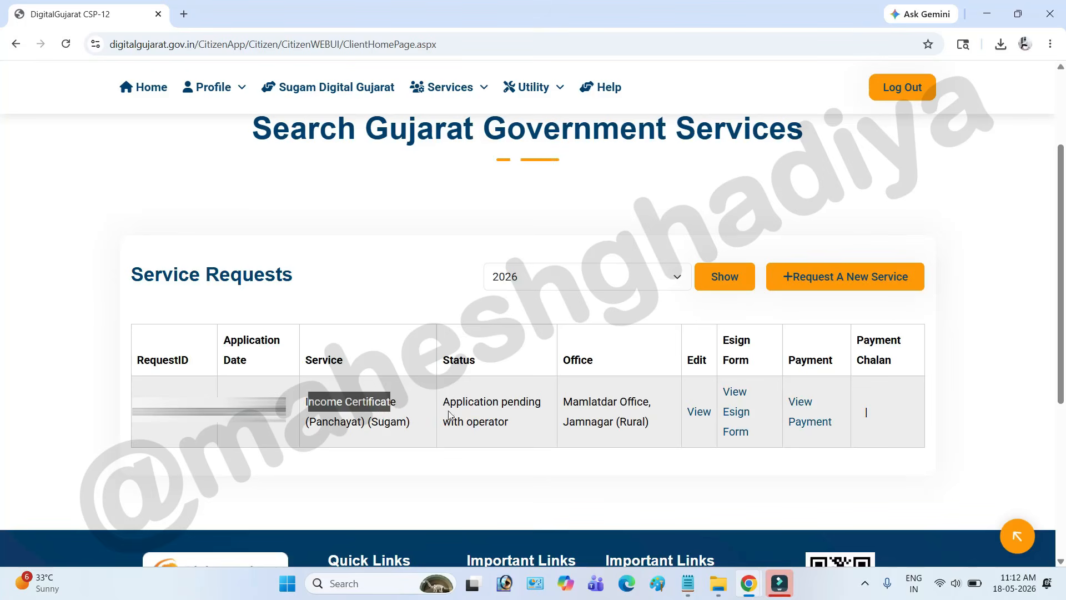
{"action": "left_click_drag", "start_coordinate": [442, 363], "coordinate": [489, 364]}
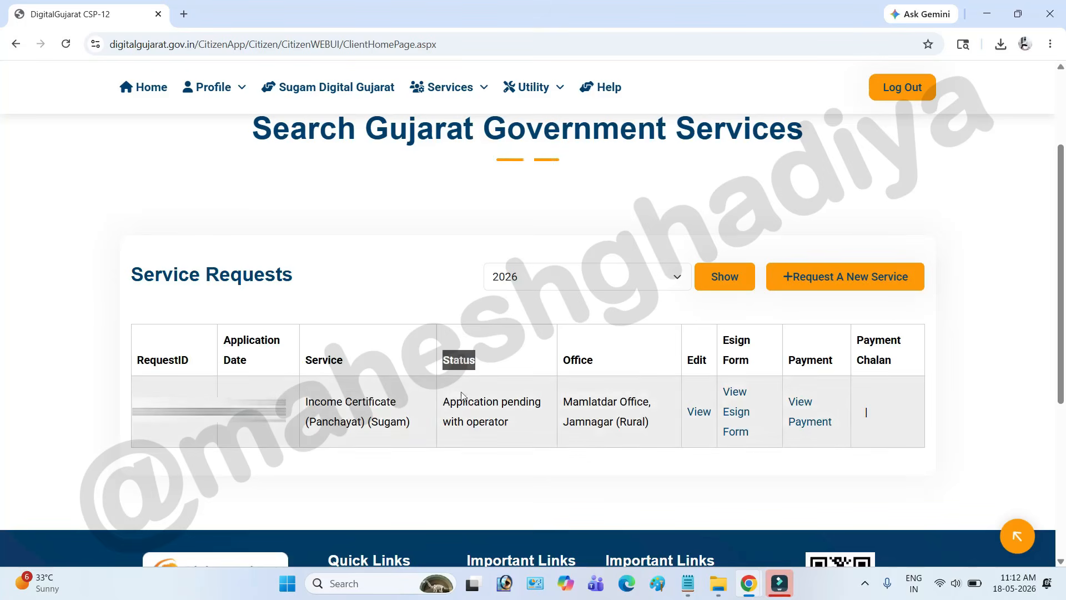
{"action": "left_click_drag", "start_coordinate": [445, 400], "coordinate": [477, 407]}
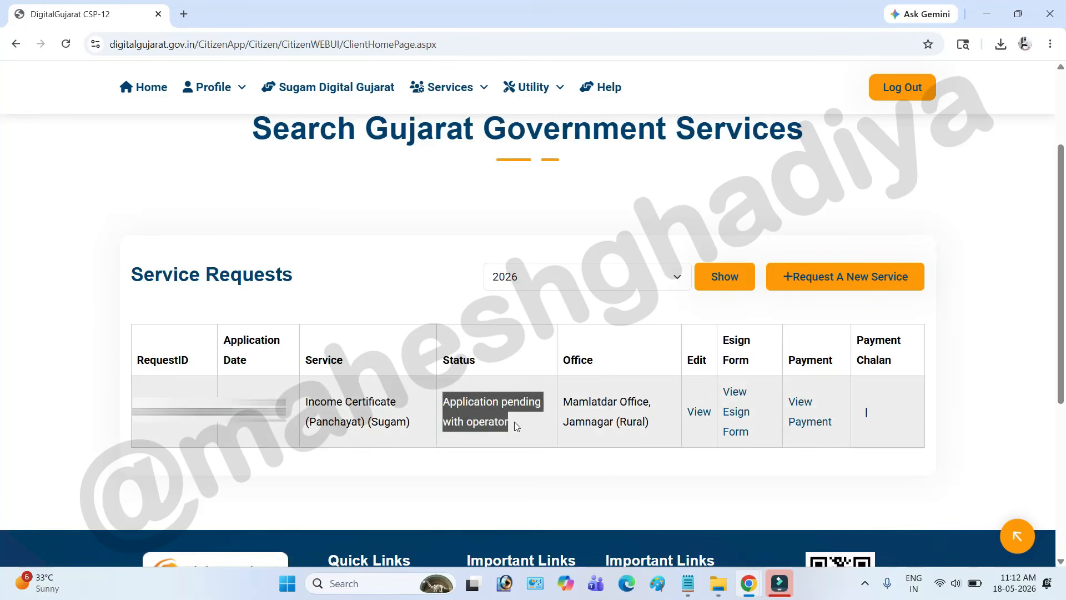